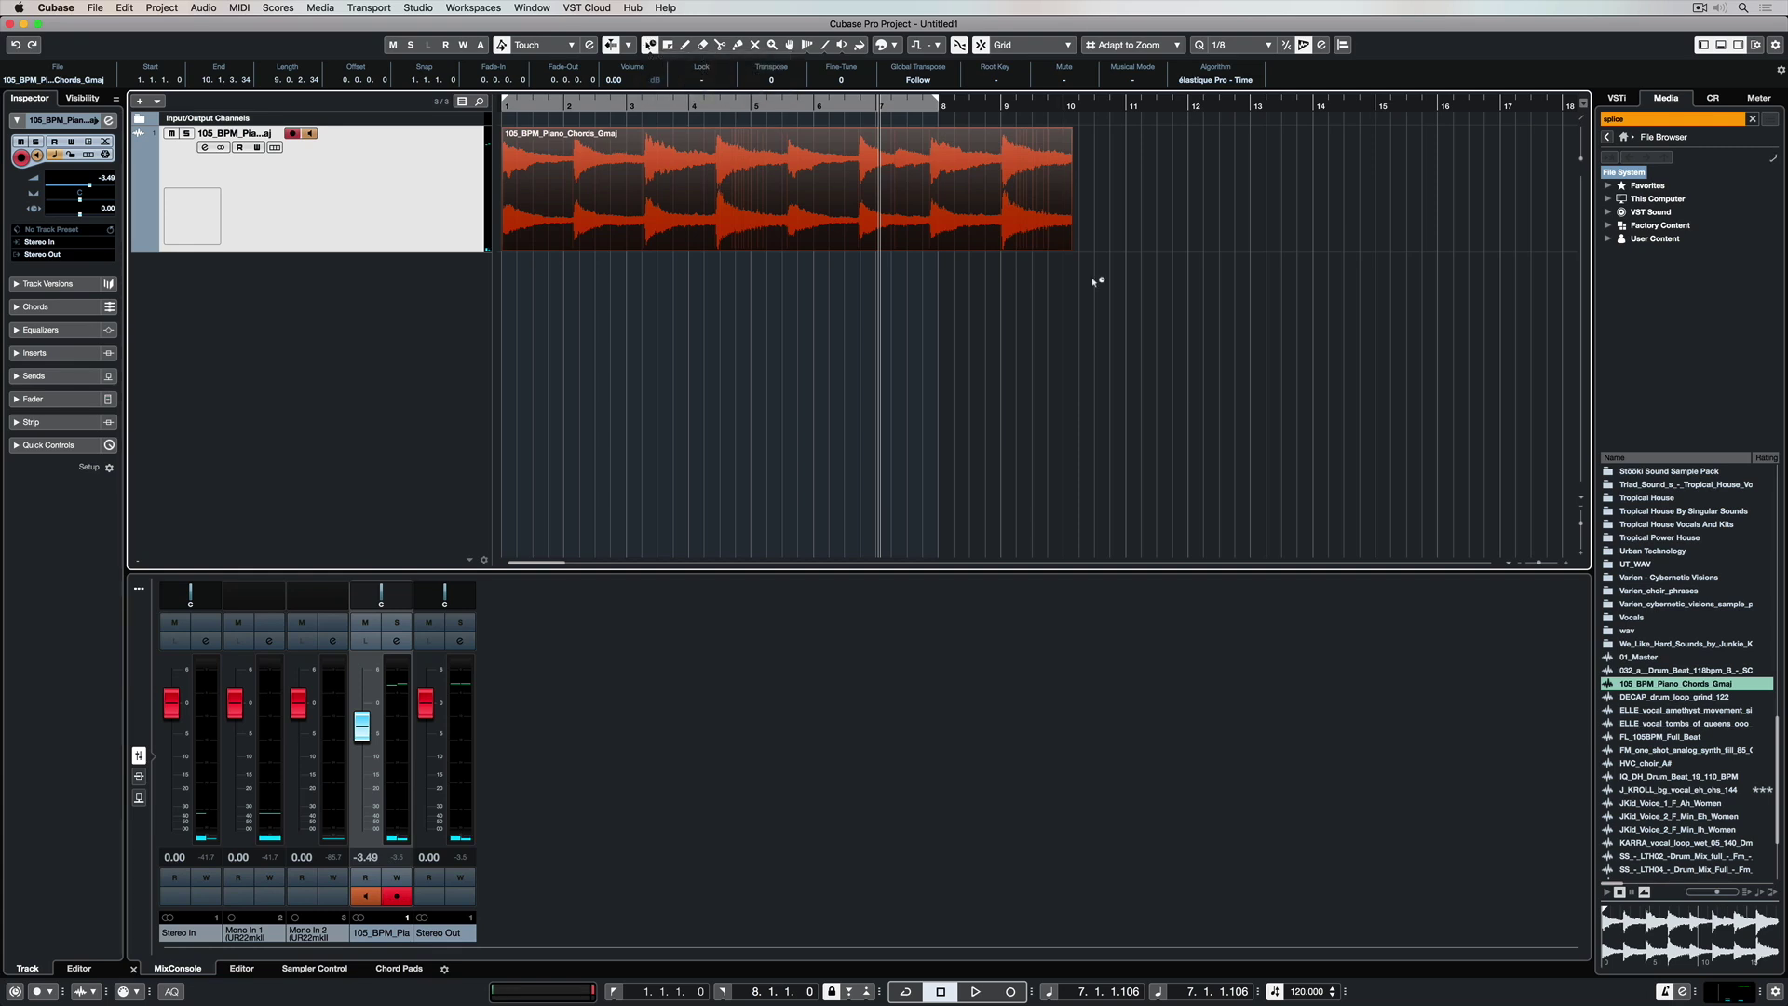
- Time-stretch the piano event to end at bar 8, play it, then extend it to bar 9
{"action": "left_click_drag", "start_coordinate": [1041, 250], "coordinate": [937, 248]}
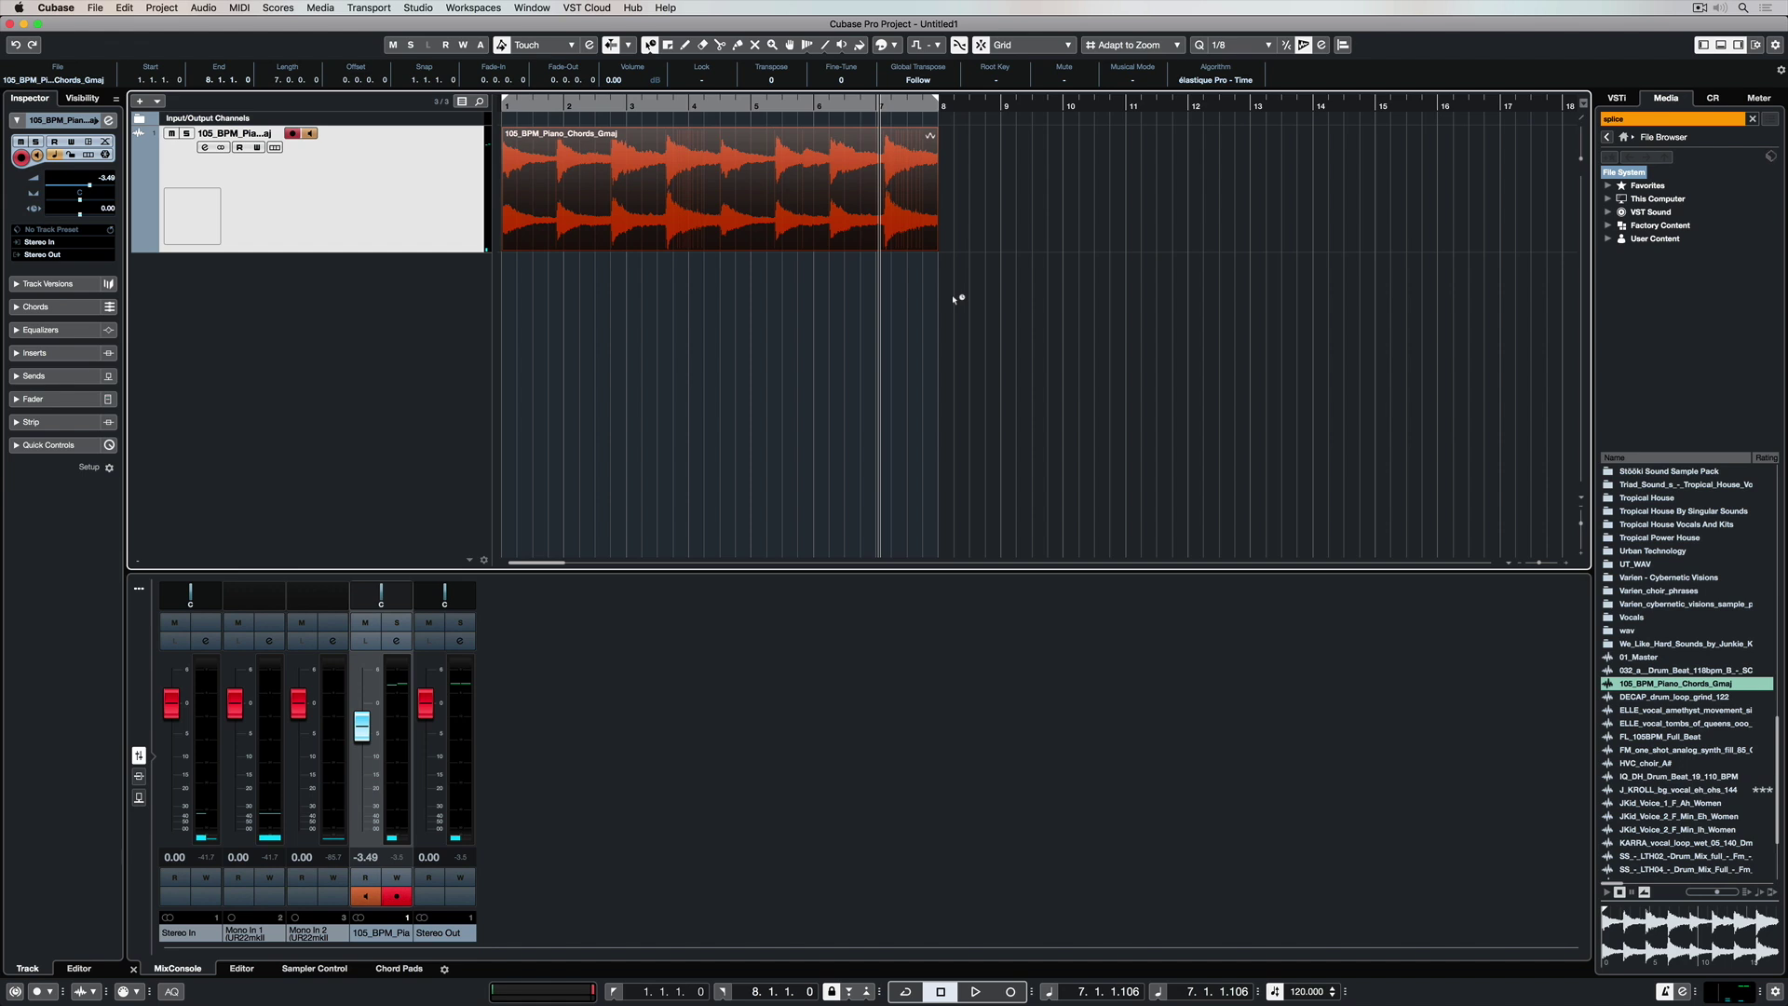
{"action": "key", "text": "space"}
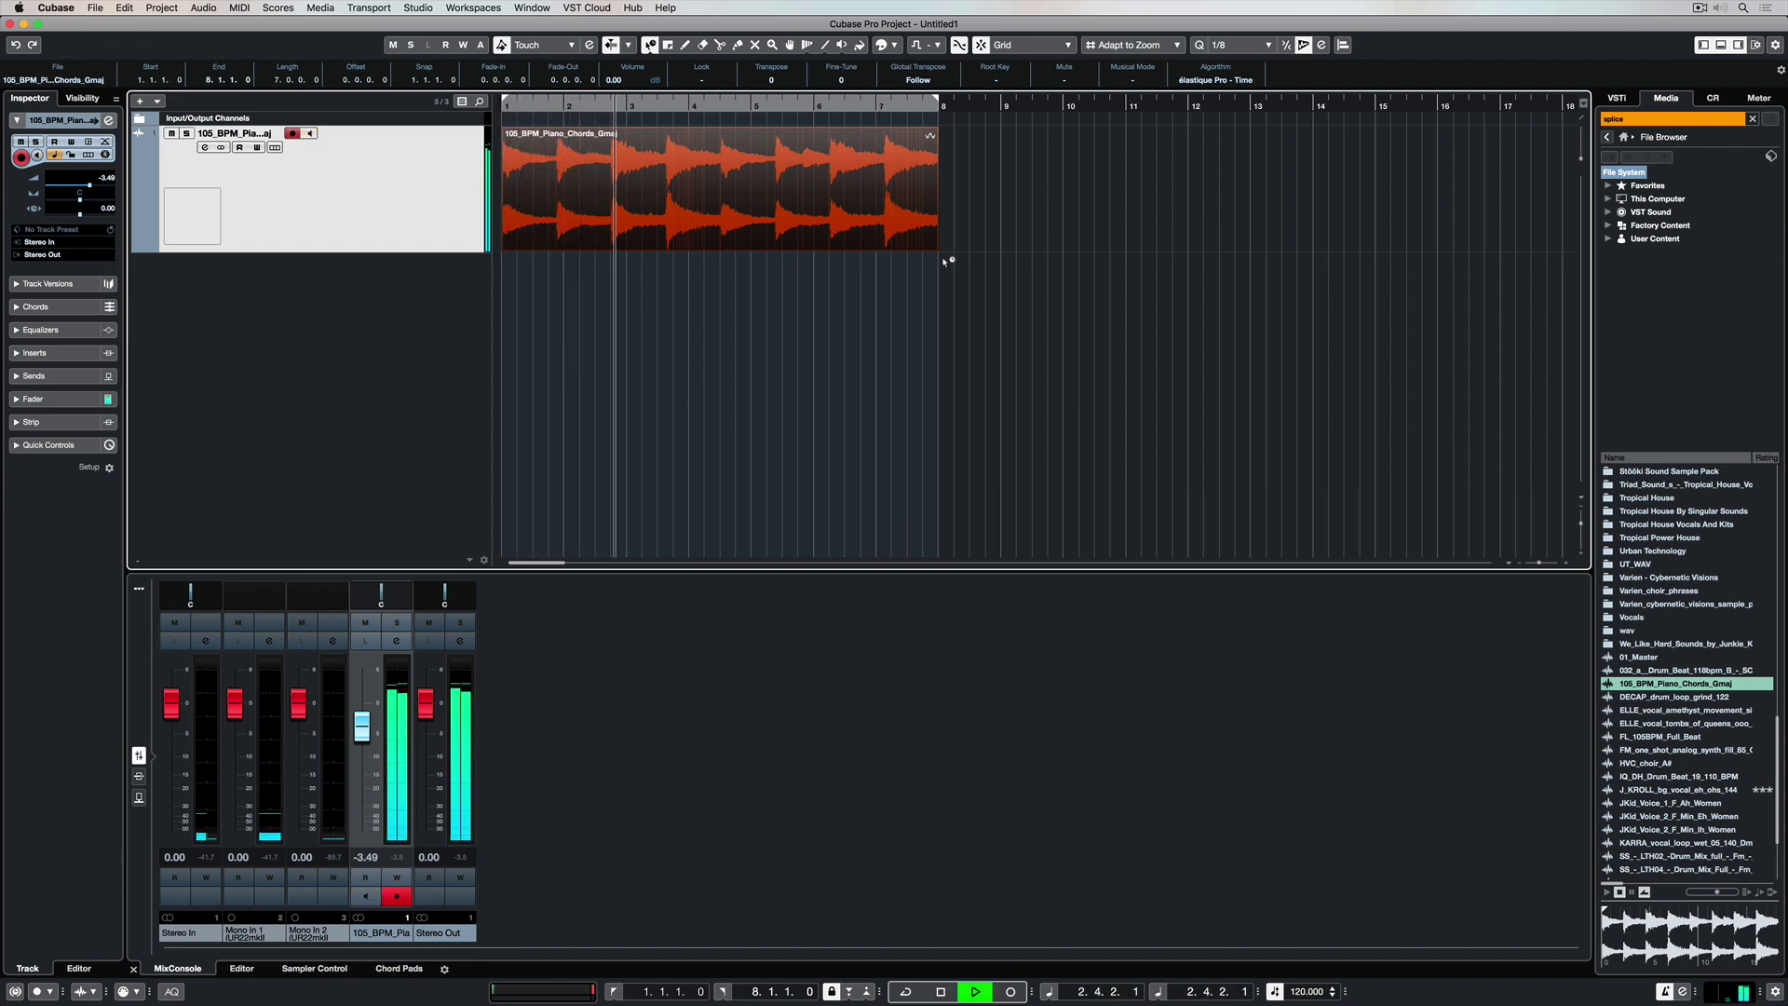
{"action": "left_click_drag", "start_coordinate": [936, 248], "coordinate": [1002, 252]}
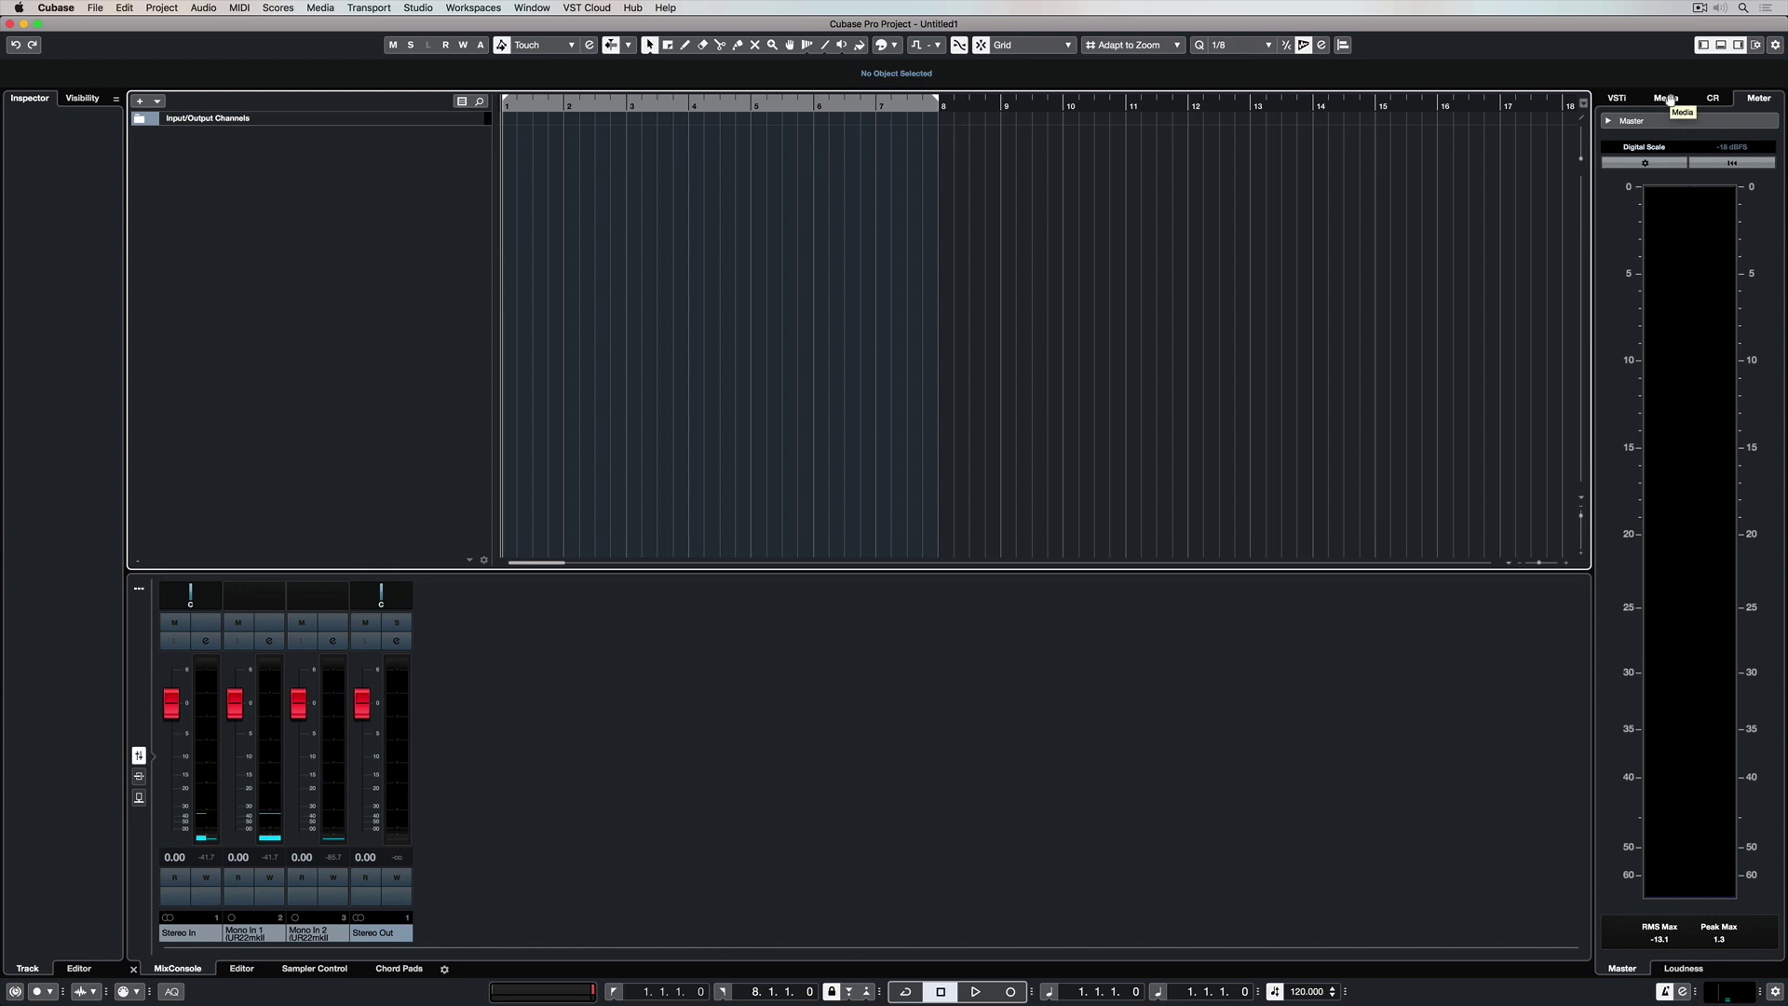
- Open the Media panel, look into Loops & Samples, then return to the Media home page
{"action": "left_click", "coordinate": [1669, 98]}
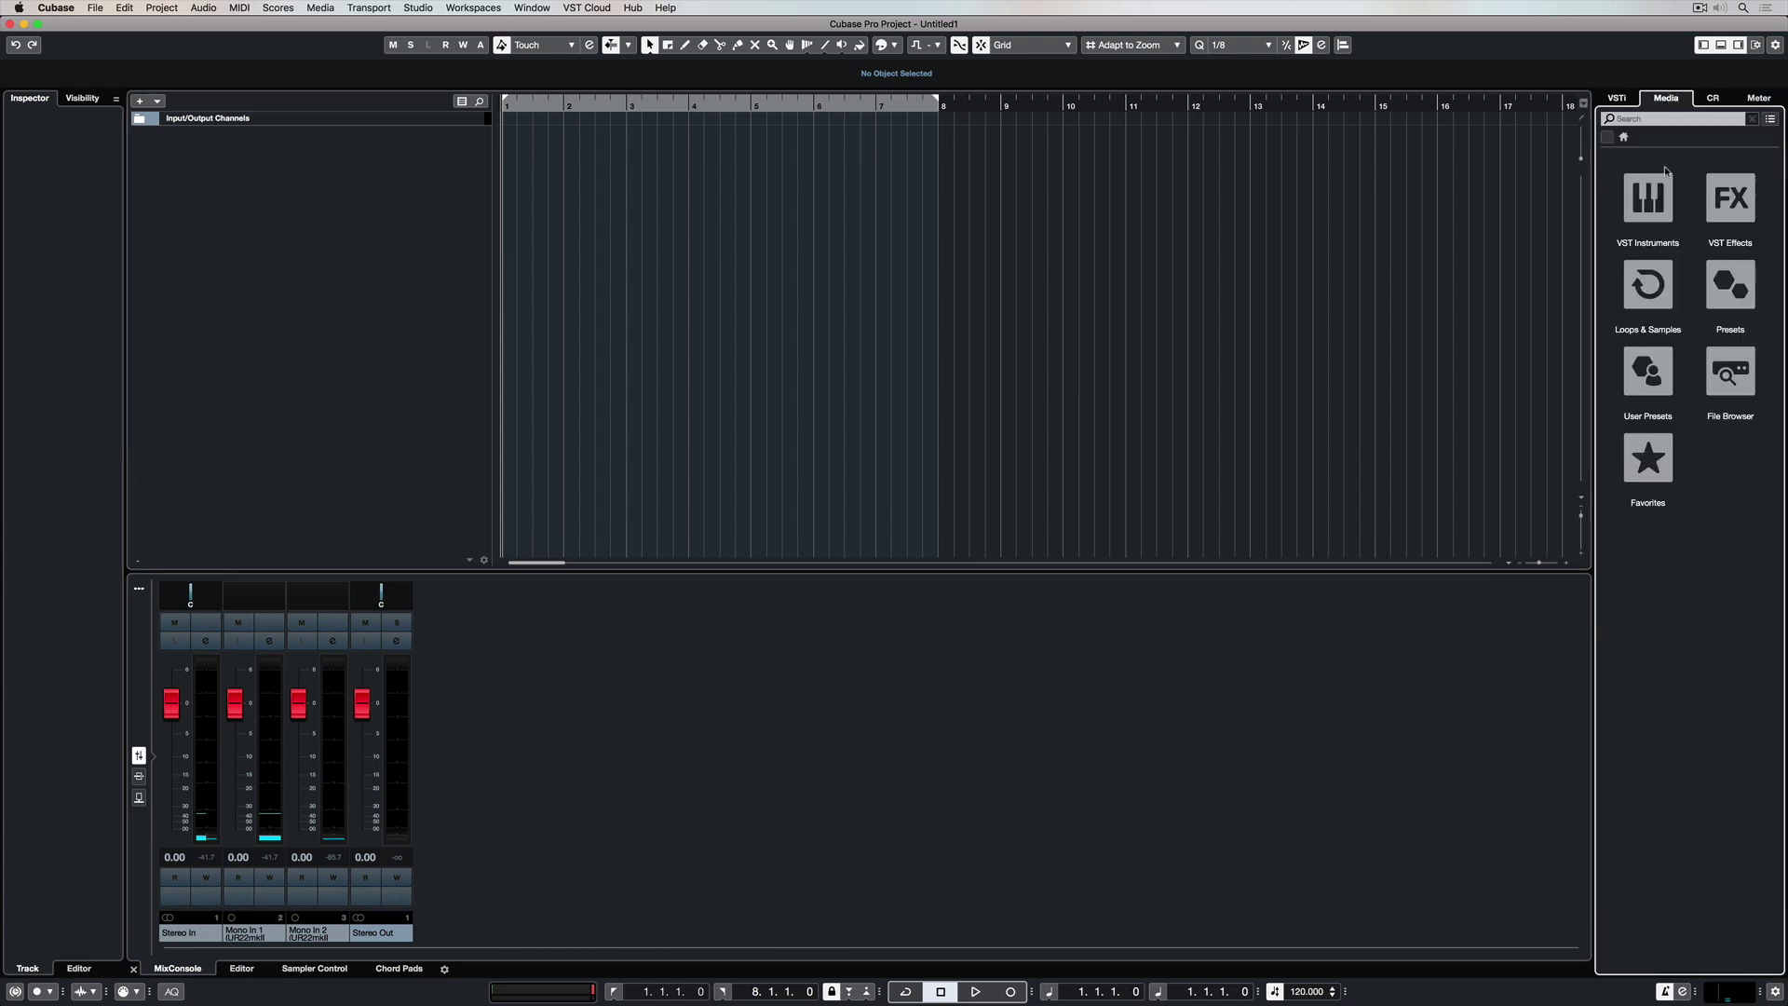
{"action": "left_click", "coordinate": [1648, 284]}
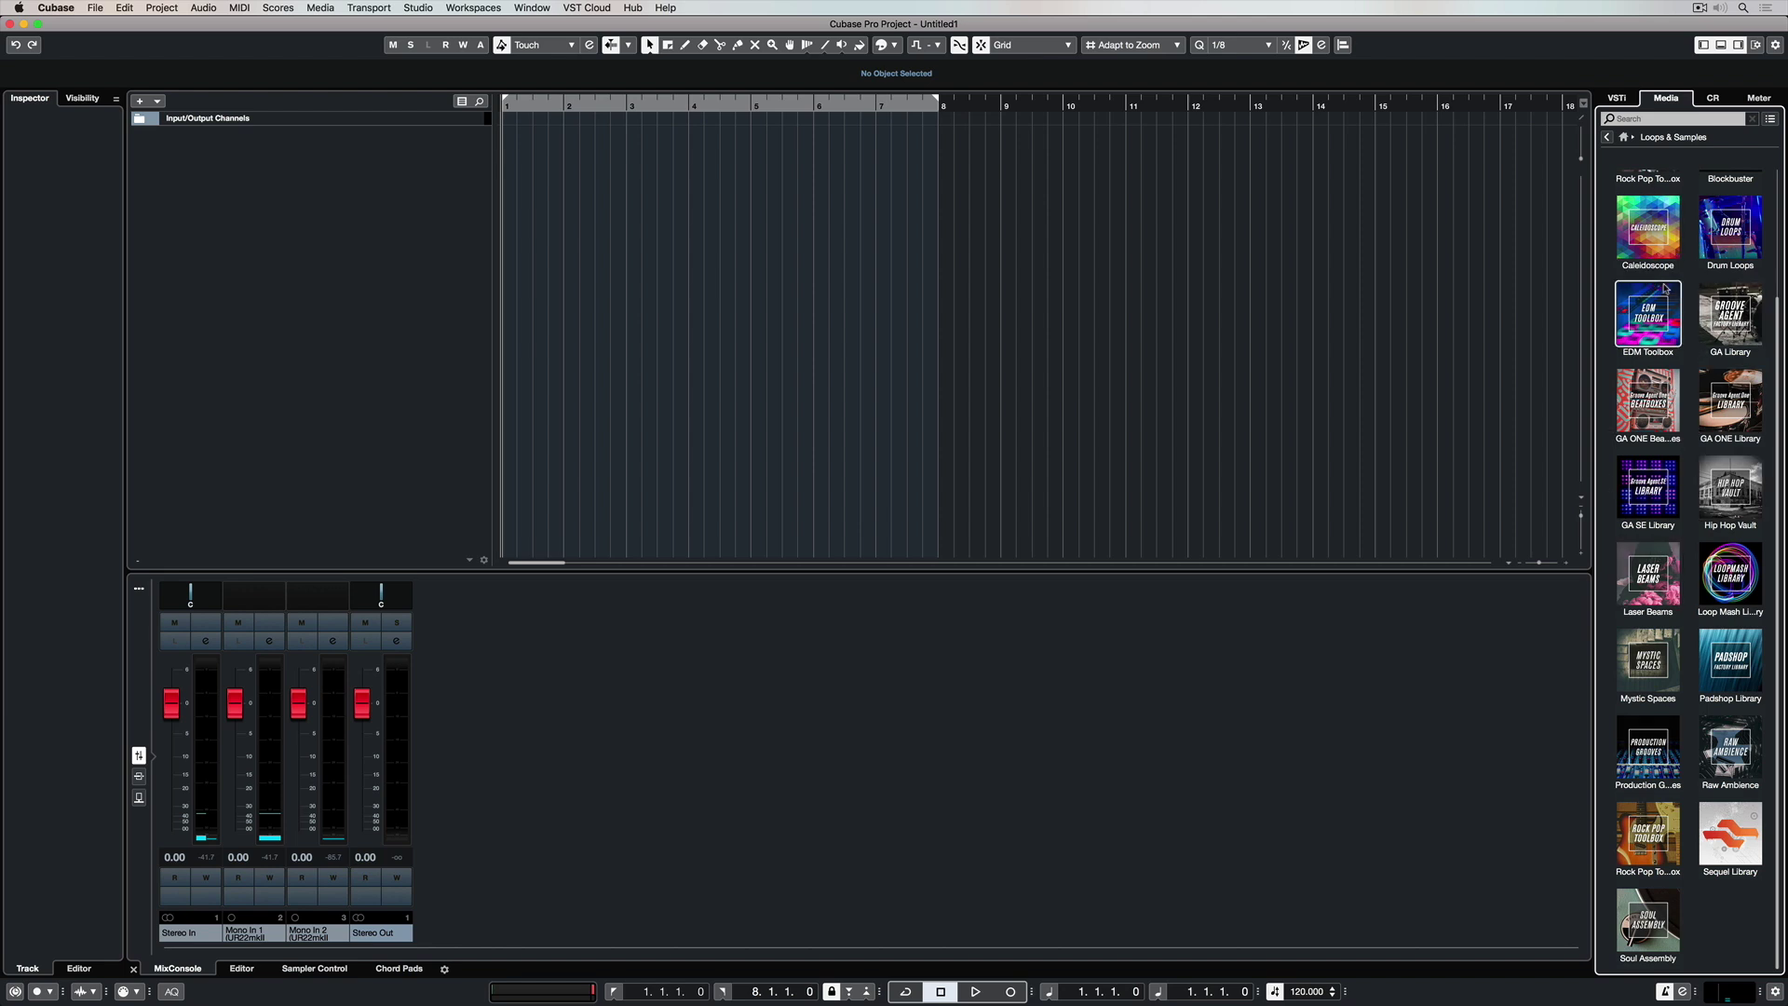
{"action": "left_click", "coordinate": [1624, 137]}
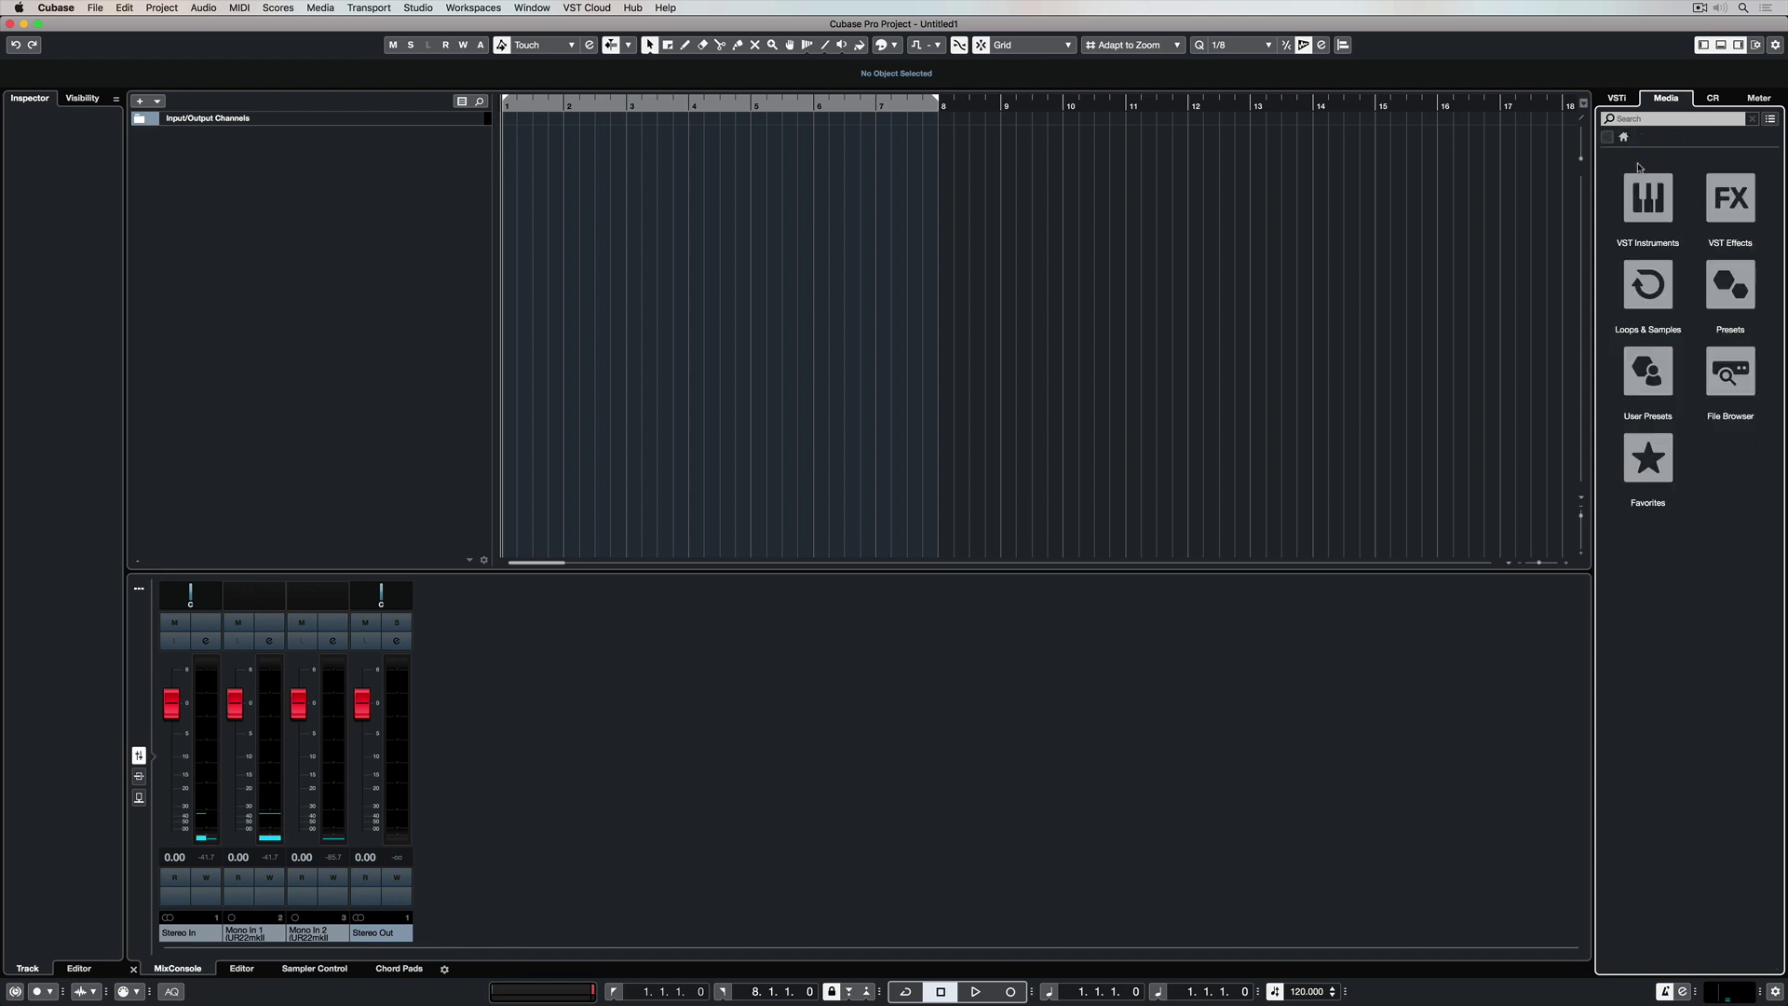
- In the File Browser, preview the drum beat, vocal and FL_105BPM_Full_Beat samples, then select 105_BPM_Piano_Chords_Gmaj
{"action": "left_click", "coordinate": [1737, 372]}
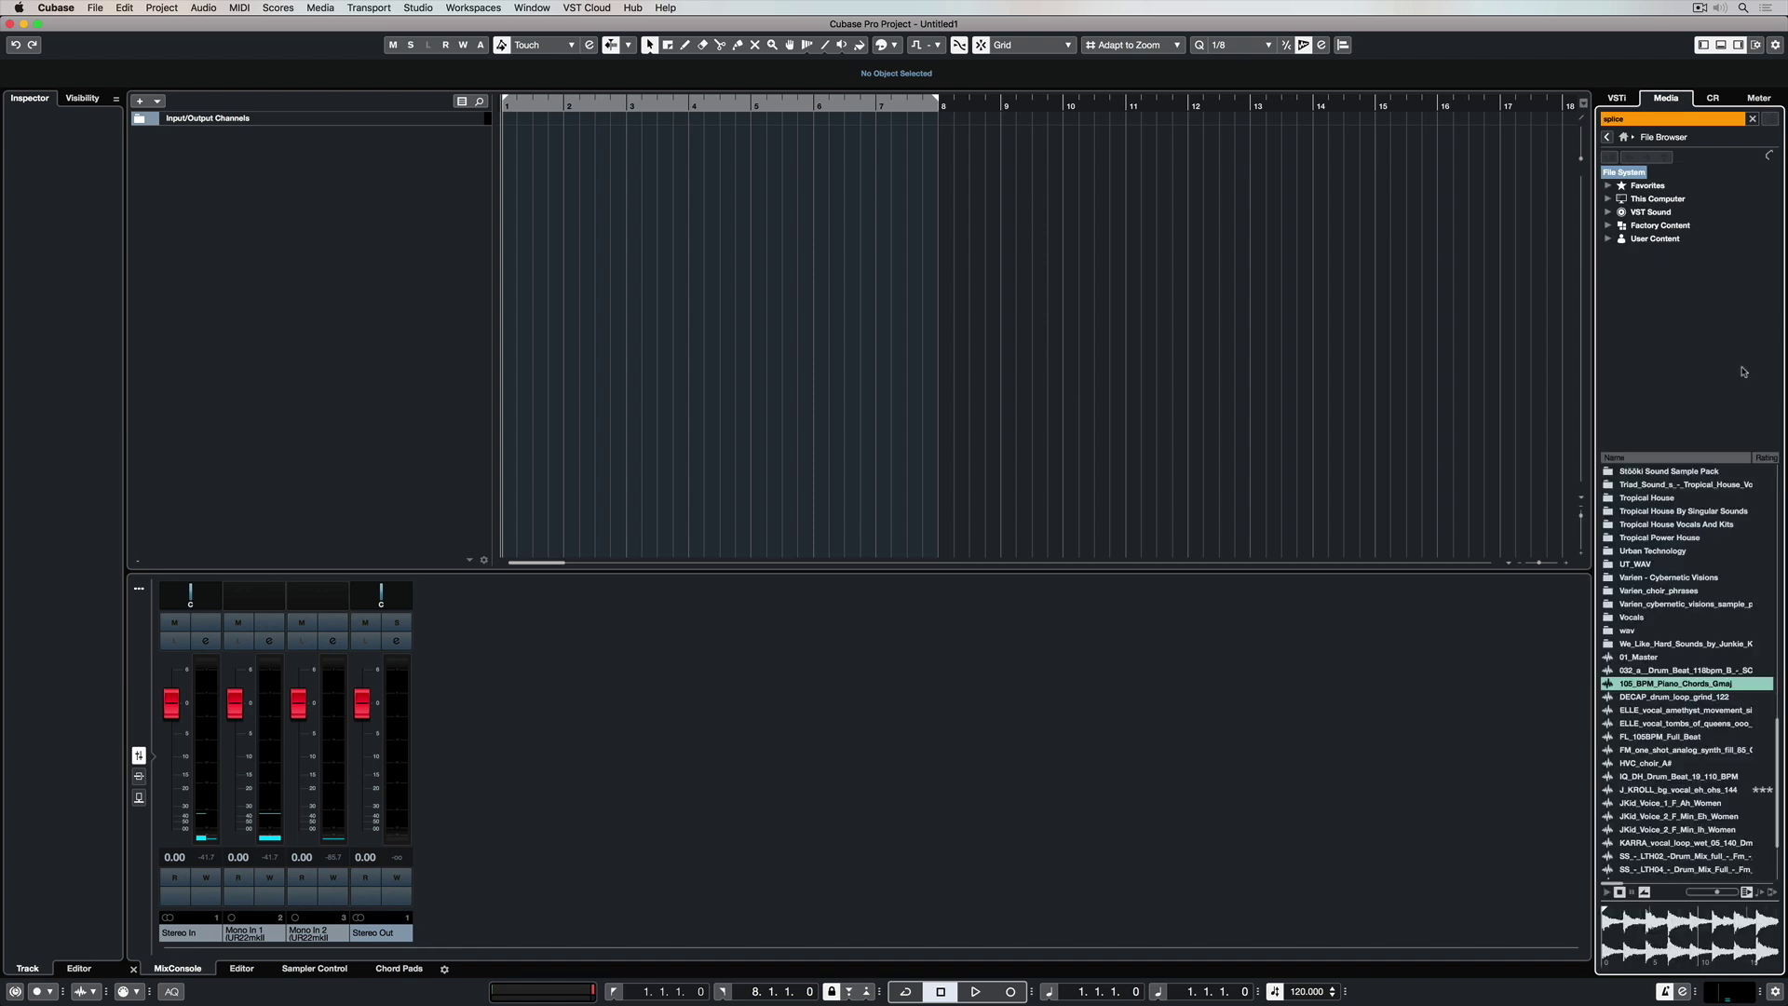
{"action": "left_click", "coordinate": [1672, 671]}
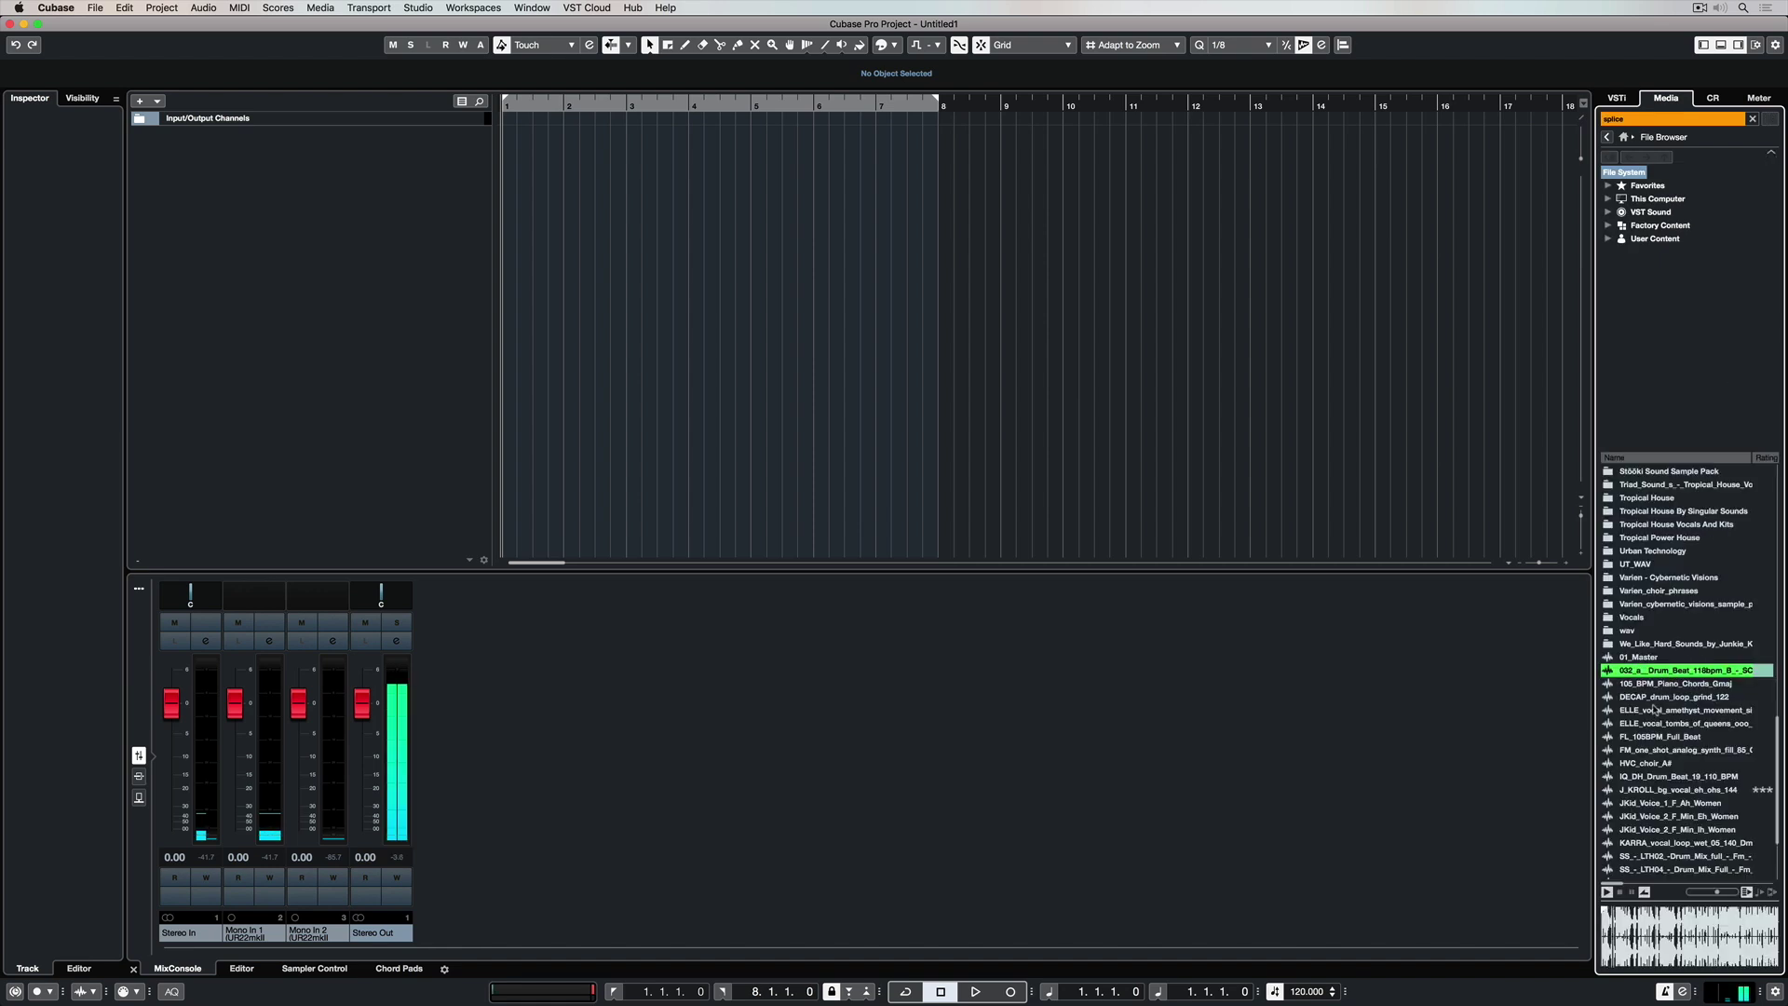
{"action": "left_click", "coordinate": [1653, 709]}
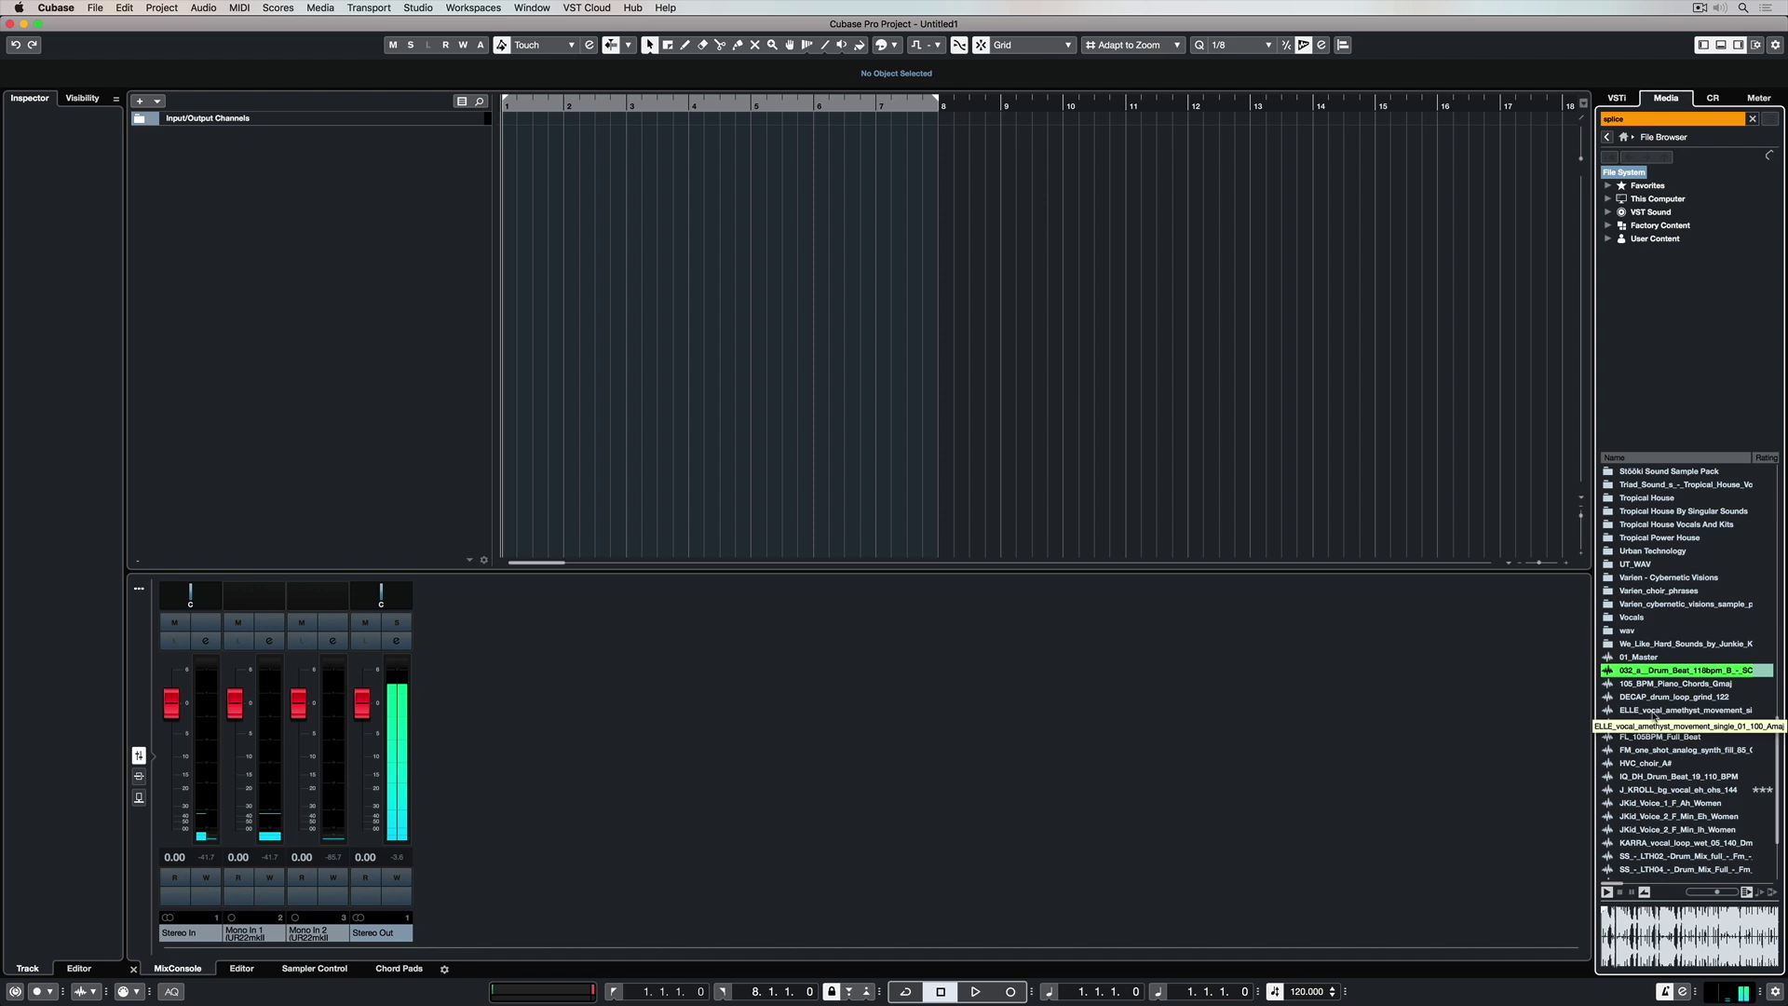
{"action": "left_click", "coordinate": [1654, 736]}
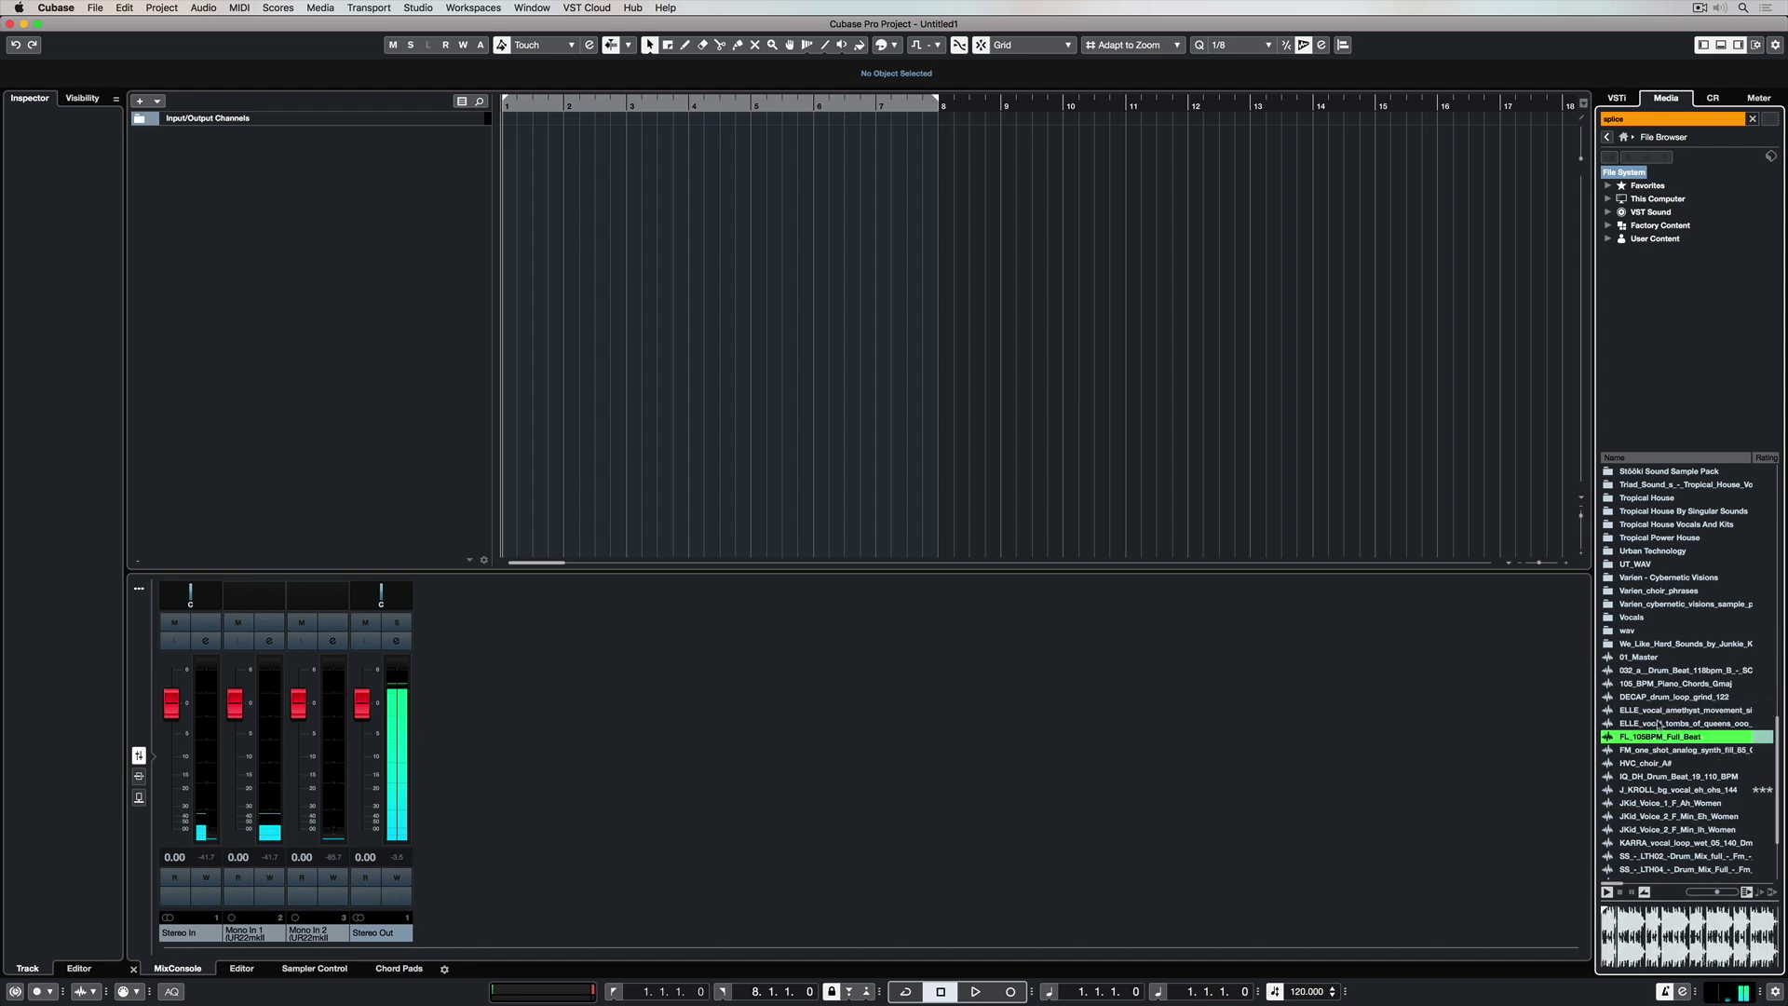
{"action": "left_click", "coordinate": [1650, 685]}
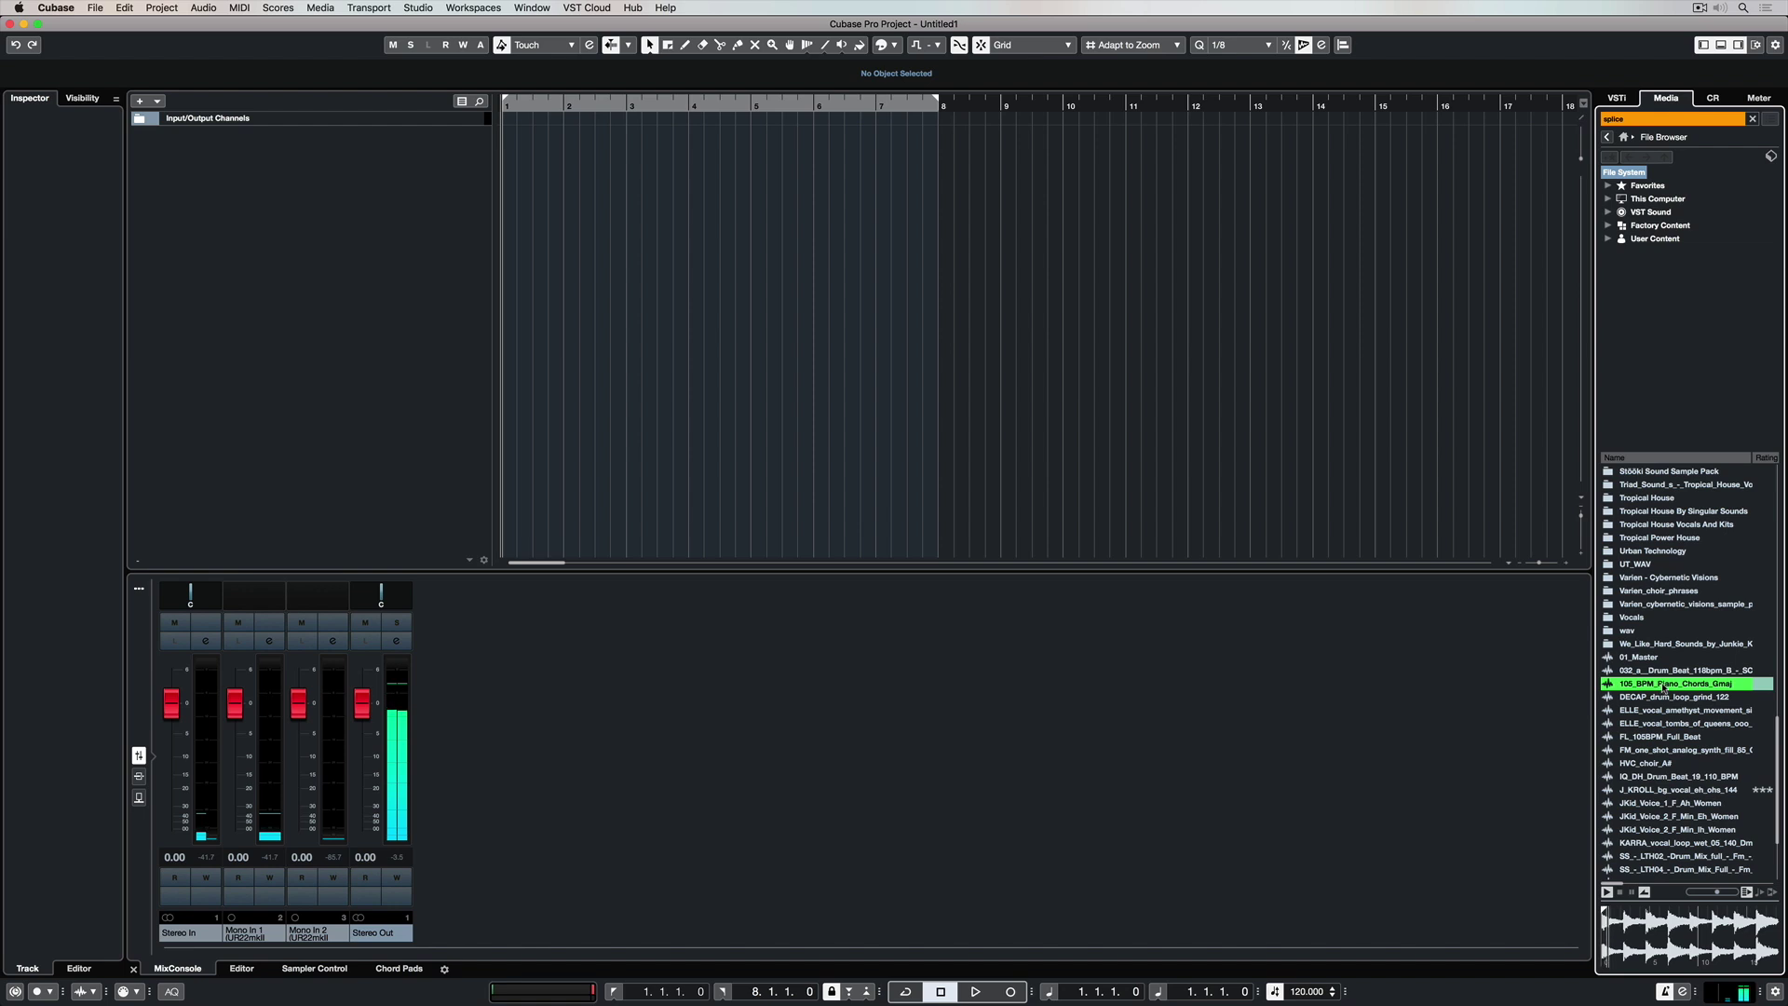
- Drag 105_BPM_Piano_Chords_Gmaj into the project at bar 1 and accept the Import Options
{"action": "left_click_drag", "start_coordinate": [1639, 687], "coordinate": [507, 147]}
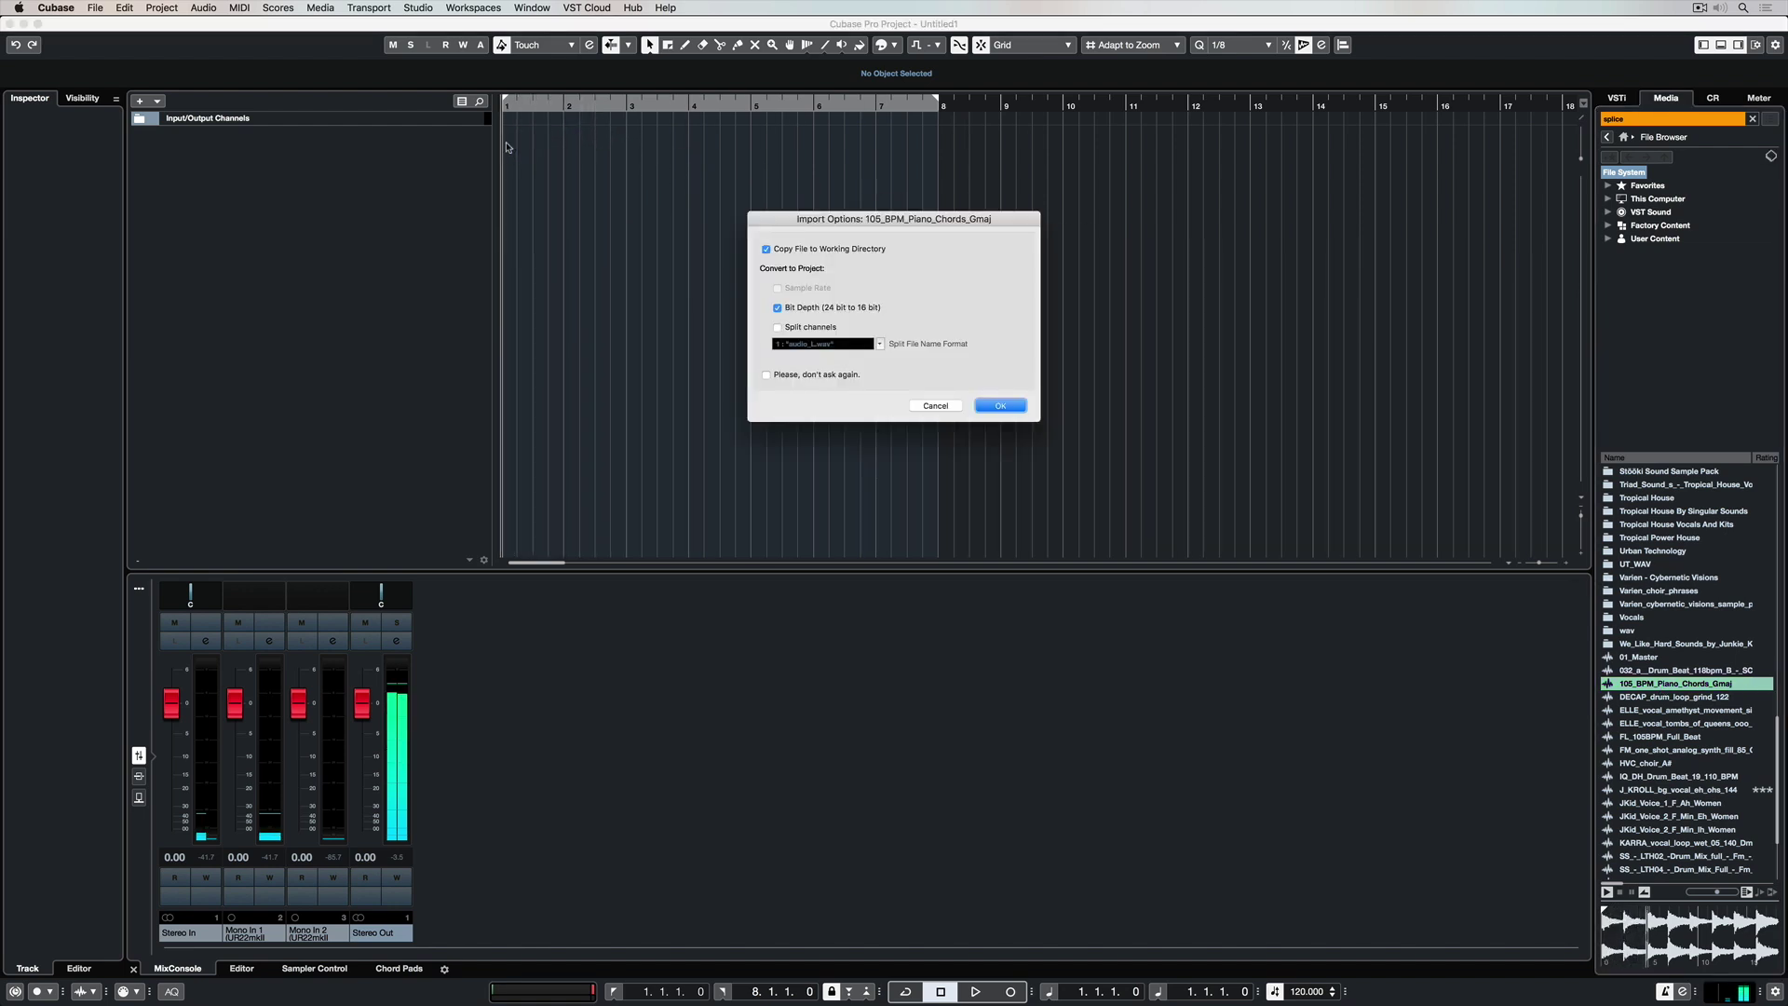
{"action": "left_click", "coordinate": [1000, 406]}
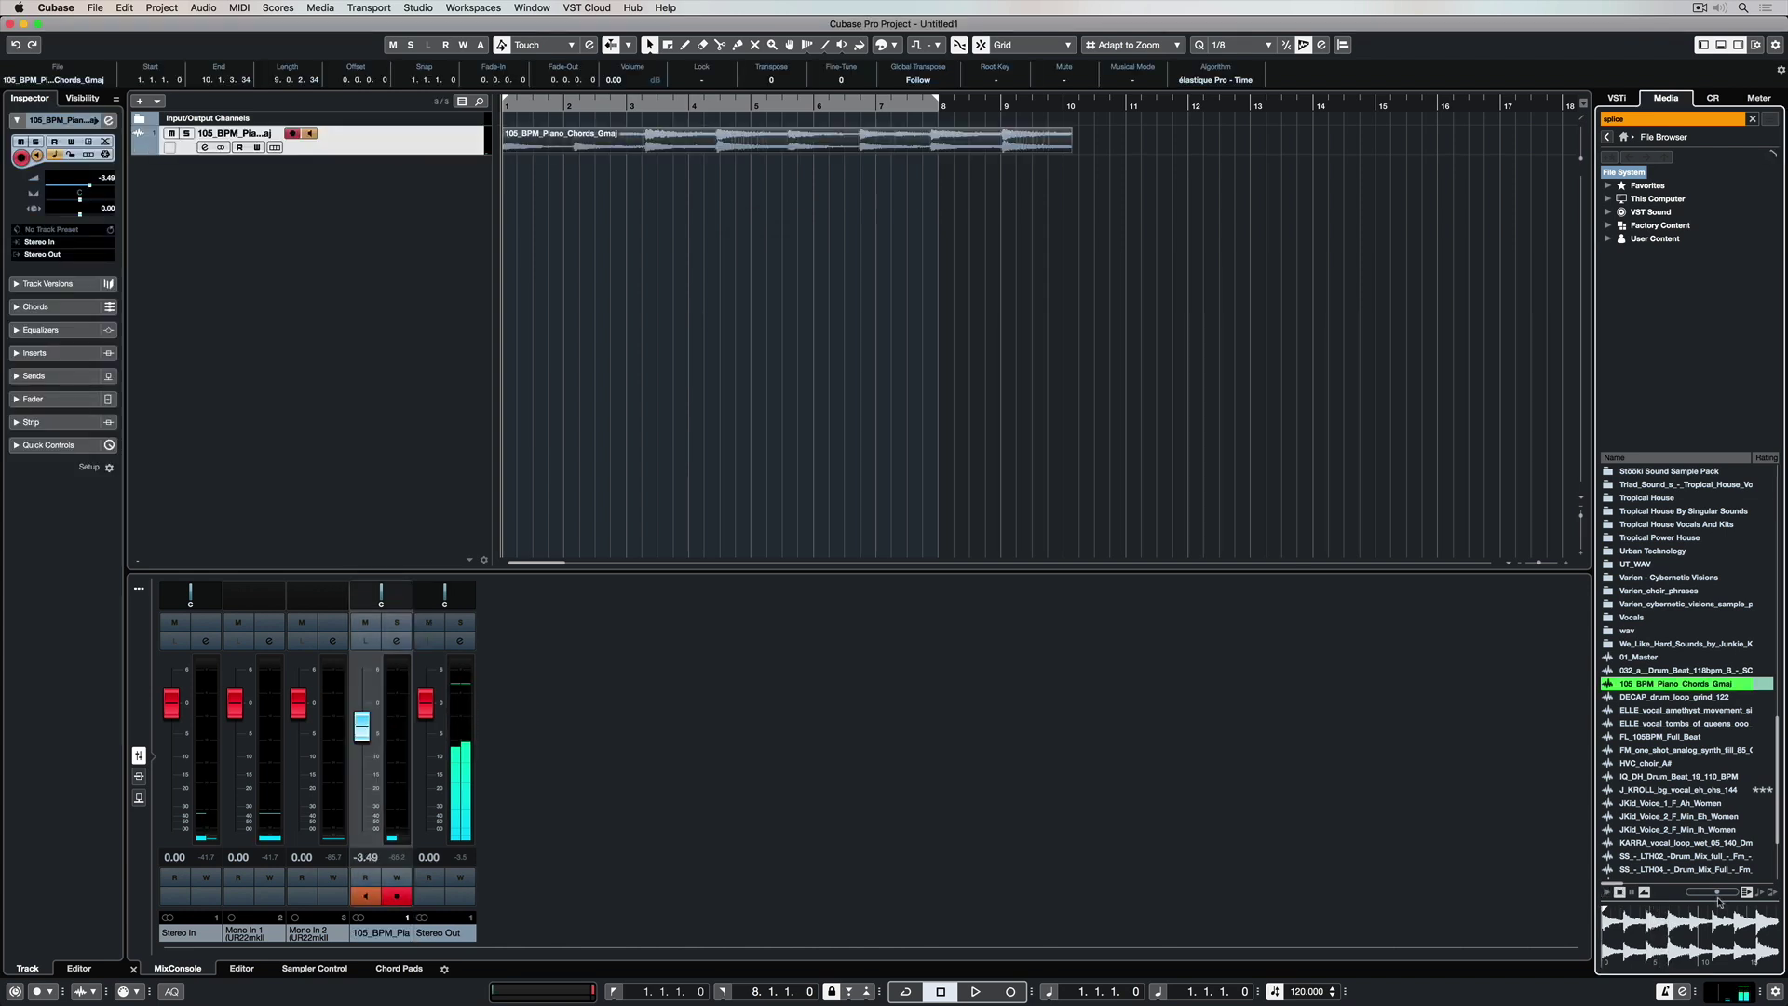
{"action": "left_click", "coordinate": [1135, 418]}
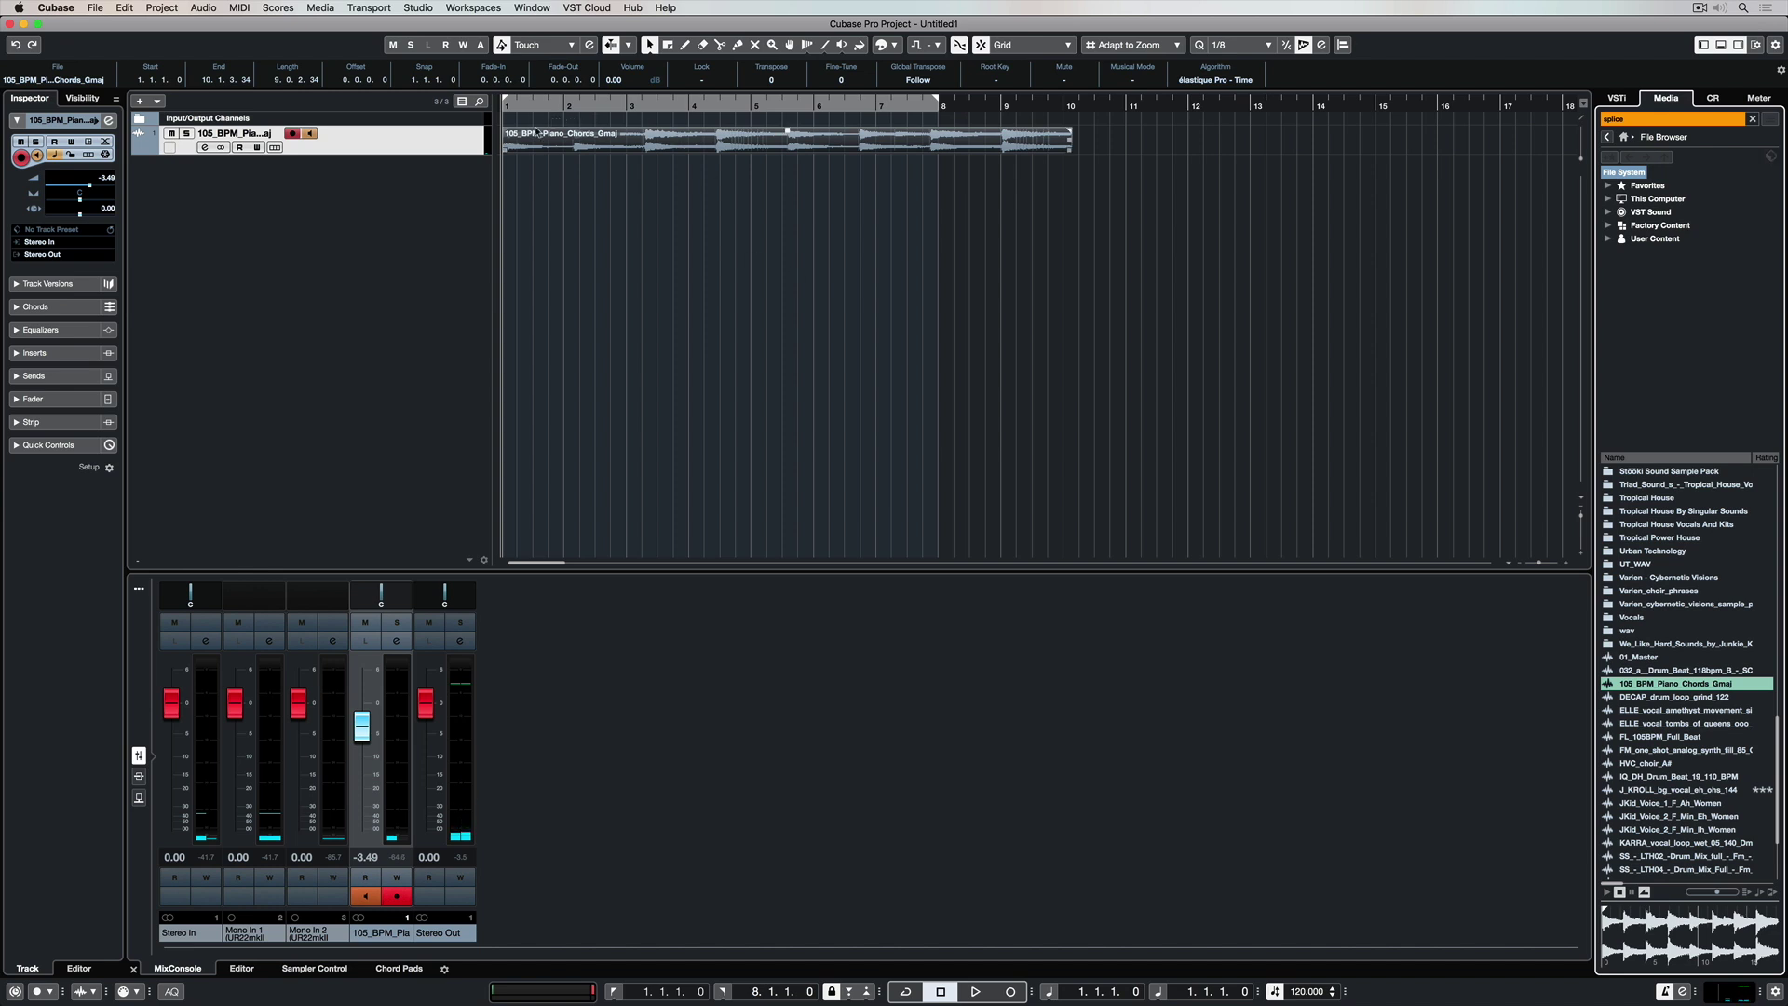
- Play the loop while making its track taller and colouring the event orange-red, then stop
{"action": "key", "text": "space"}
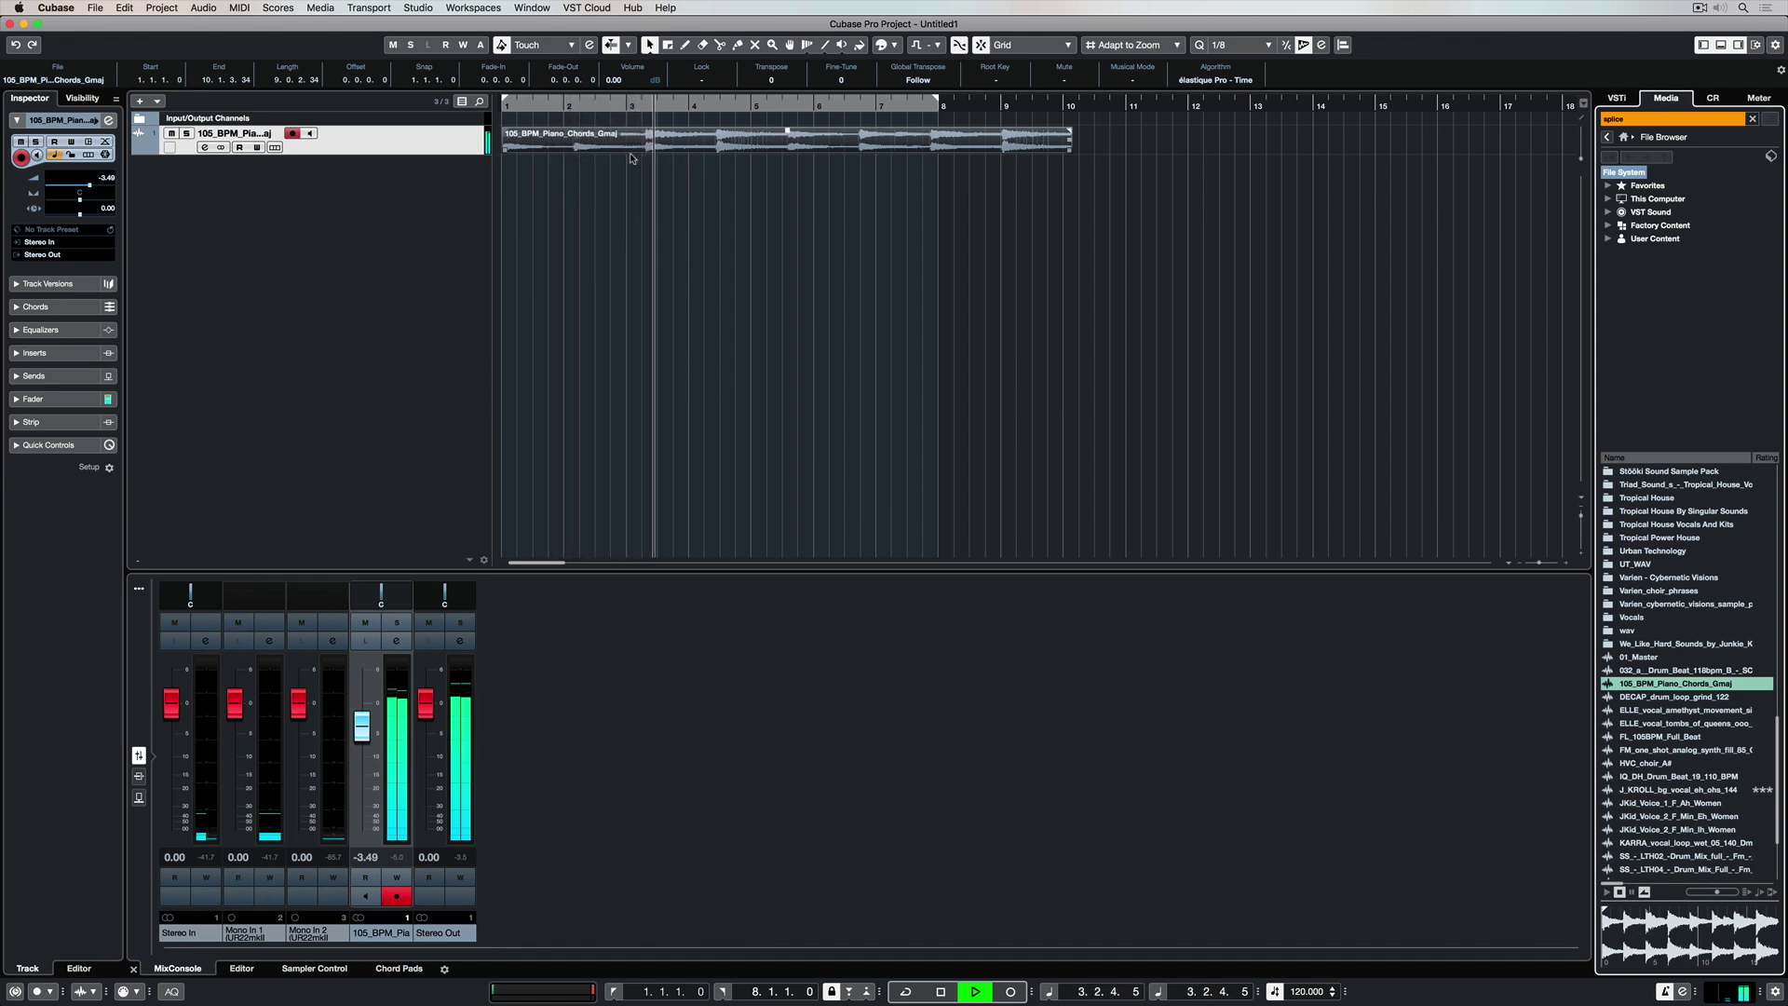
{"action": "left_click_drag", "start_coordinate": [471, 150], "coordinate": [485, 258]}
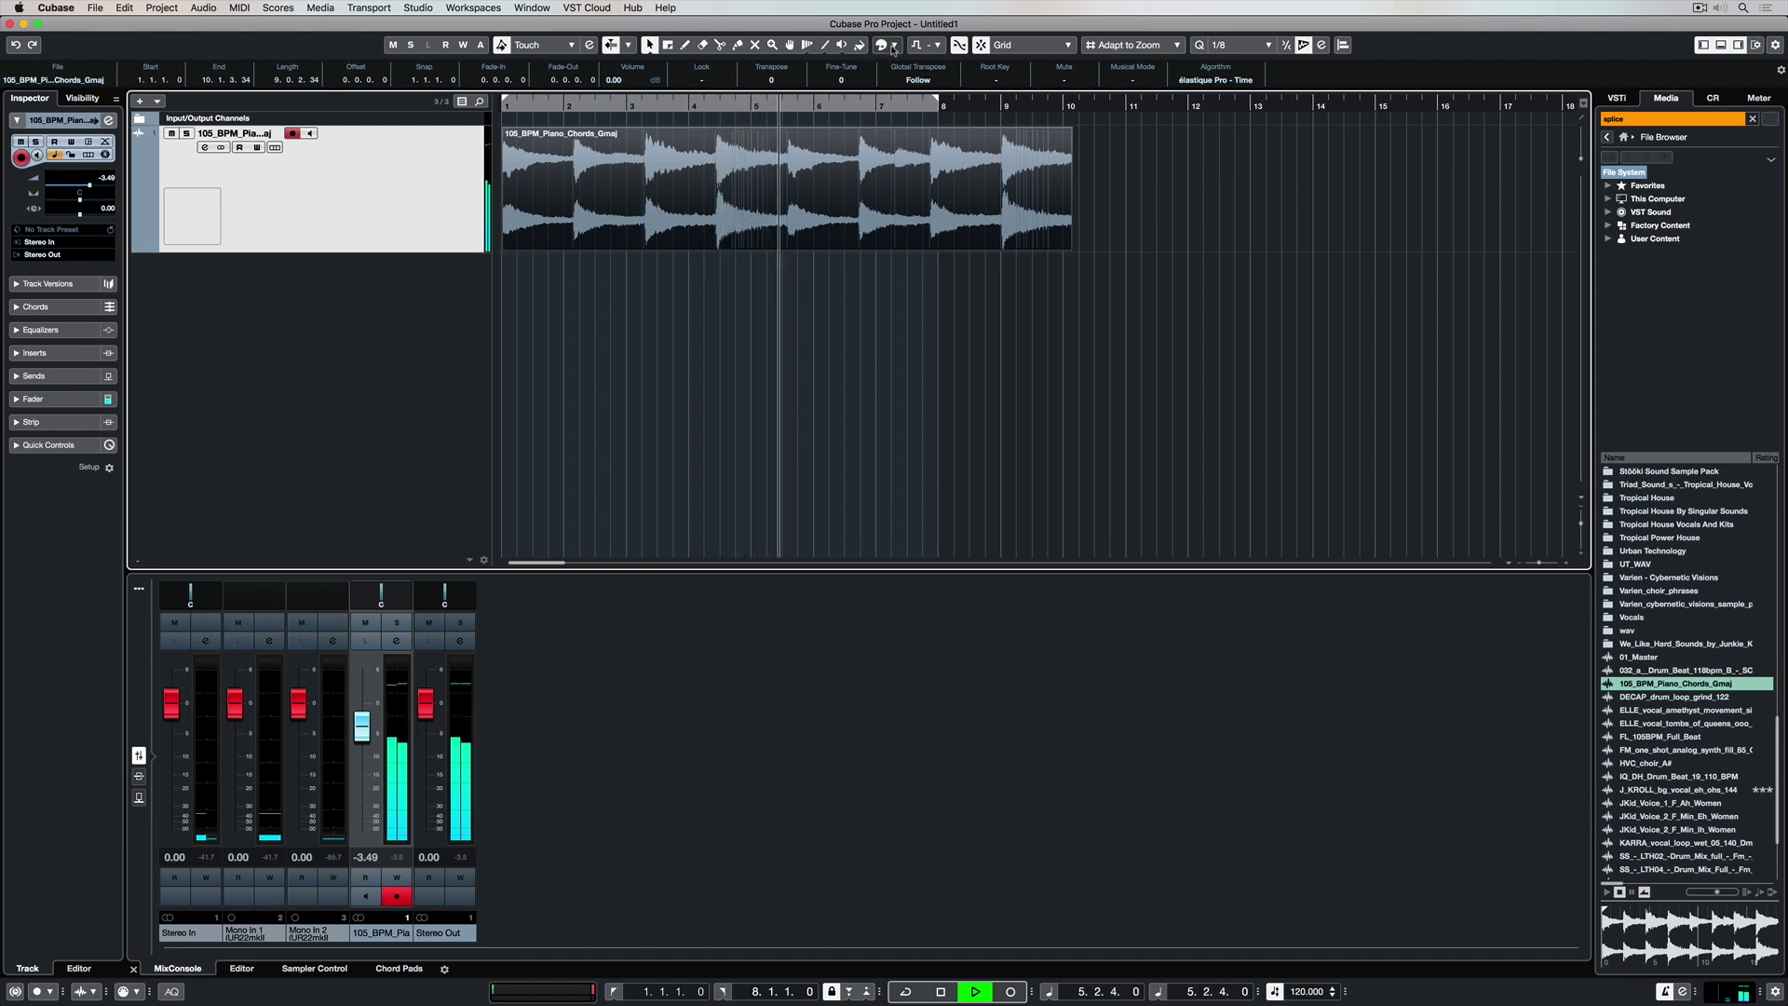
{"action": "left_click", "coordinate": [895, 45]}
{"action": "left_click", "coordinate": [912, 84]}
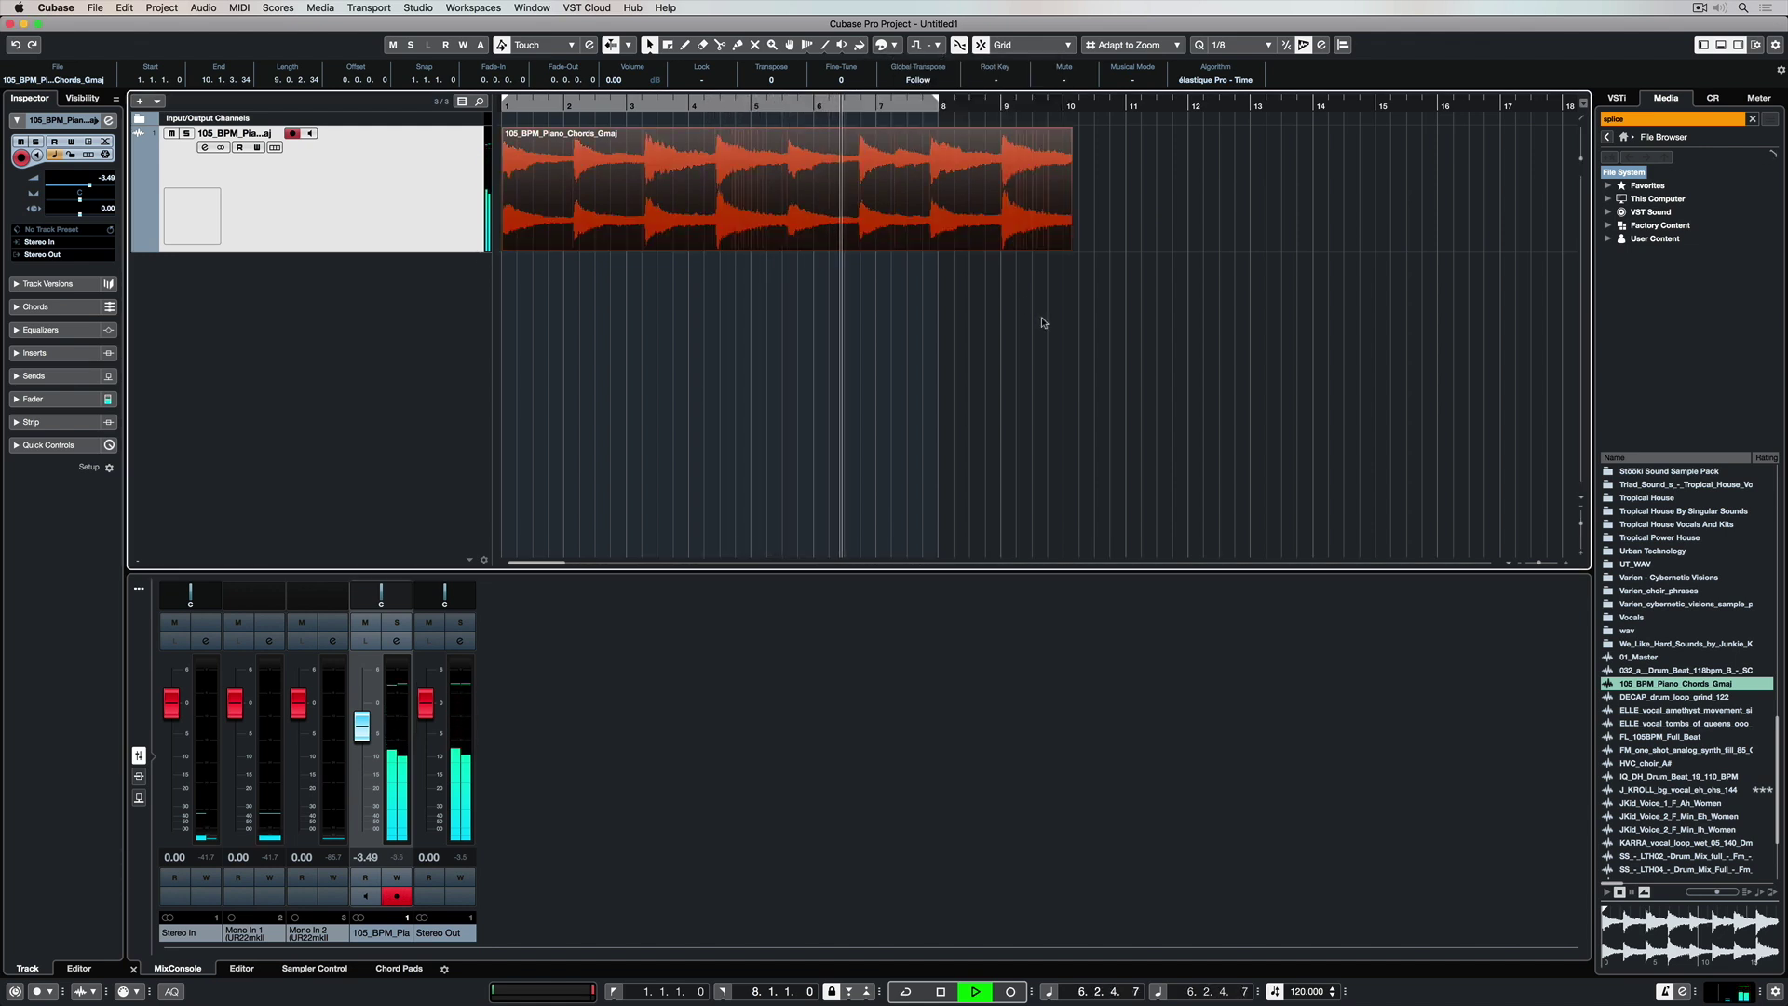
{"action": "key", "text": "space"}
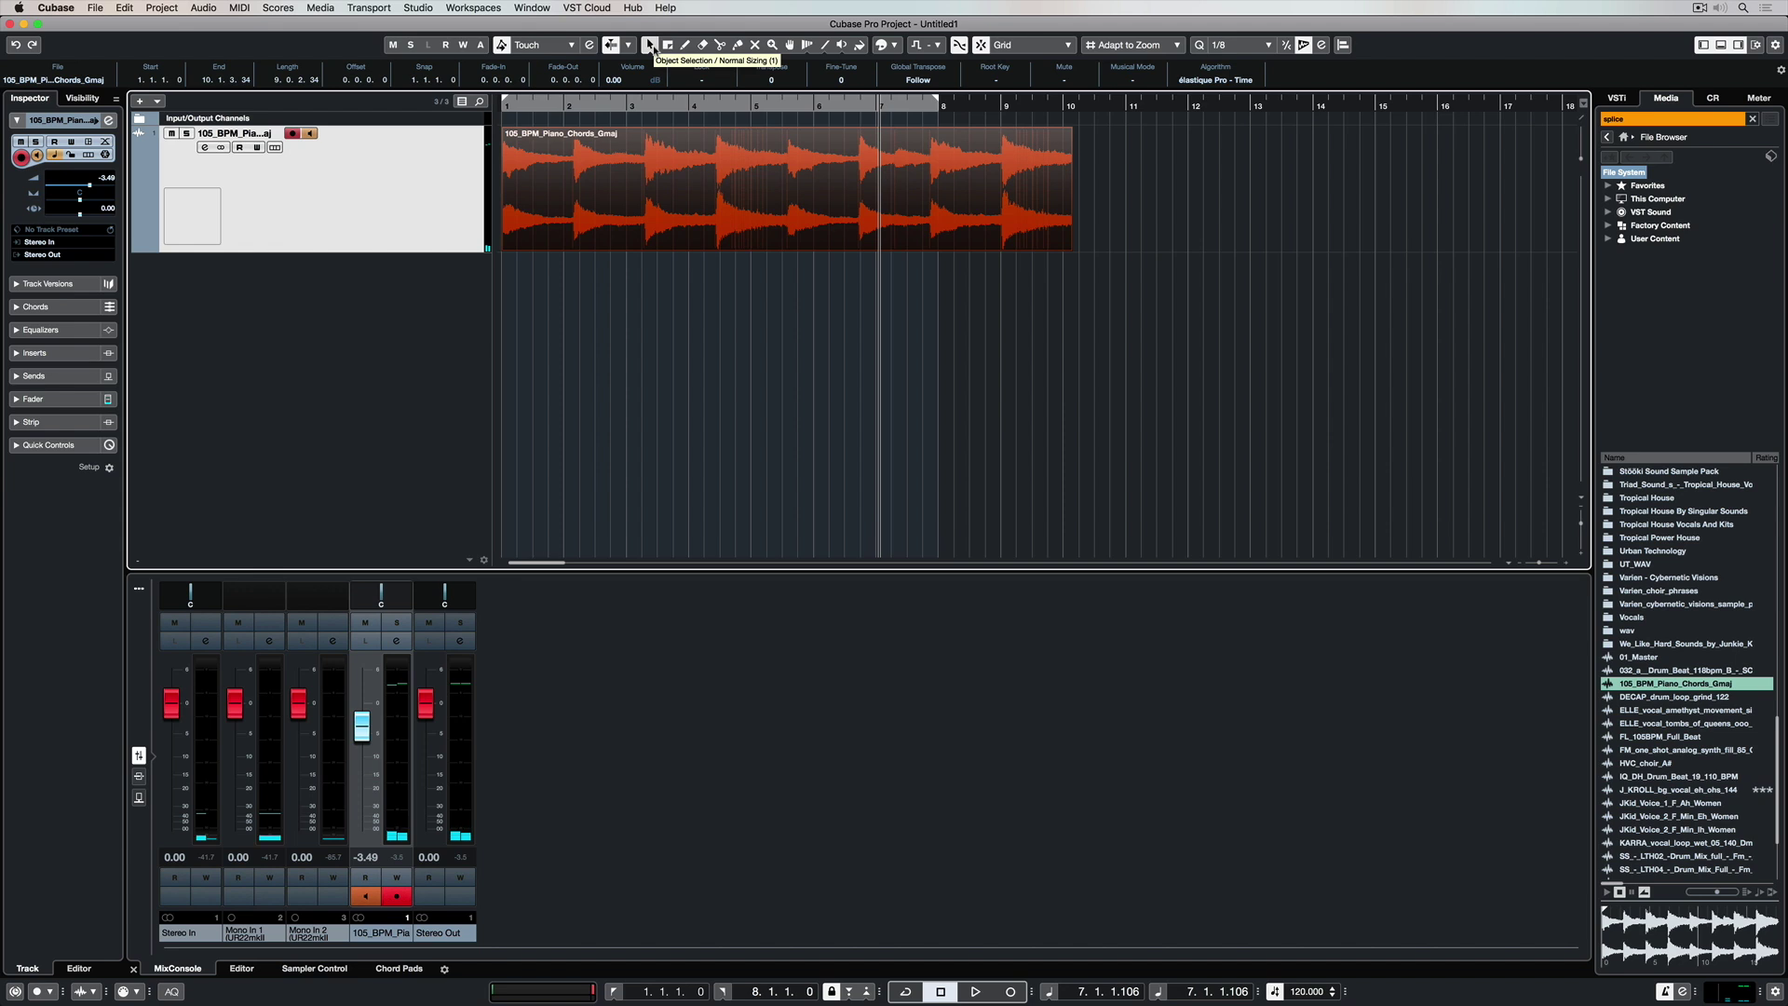
- Switch the Object Selection tool to Sizing Applies Time Stretch mode
{"action": "left_click", "coordinate": [650, 45]}
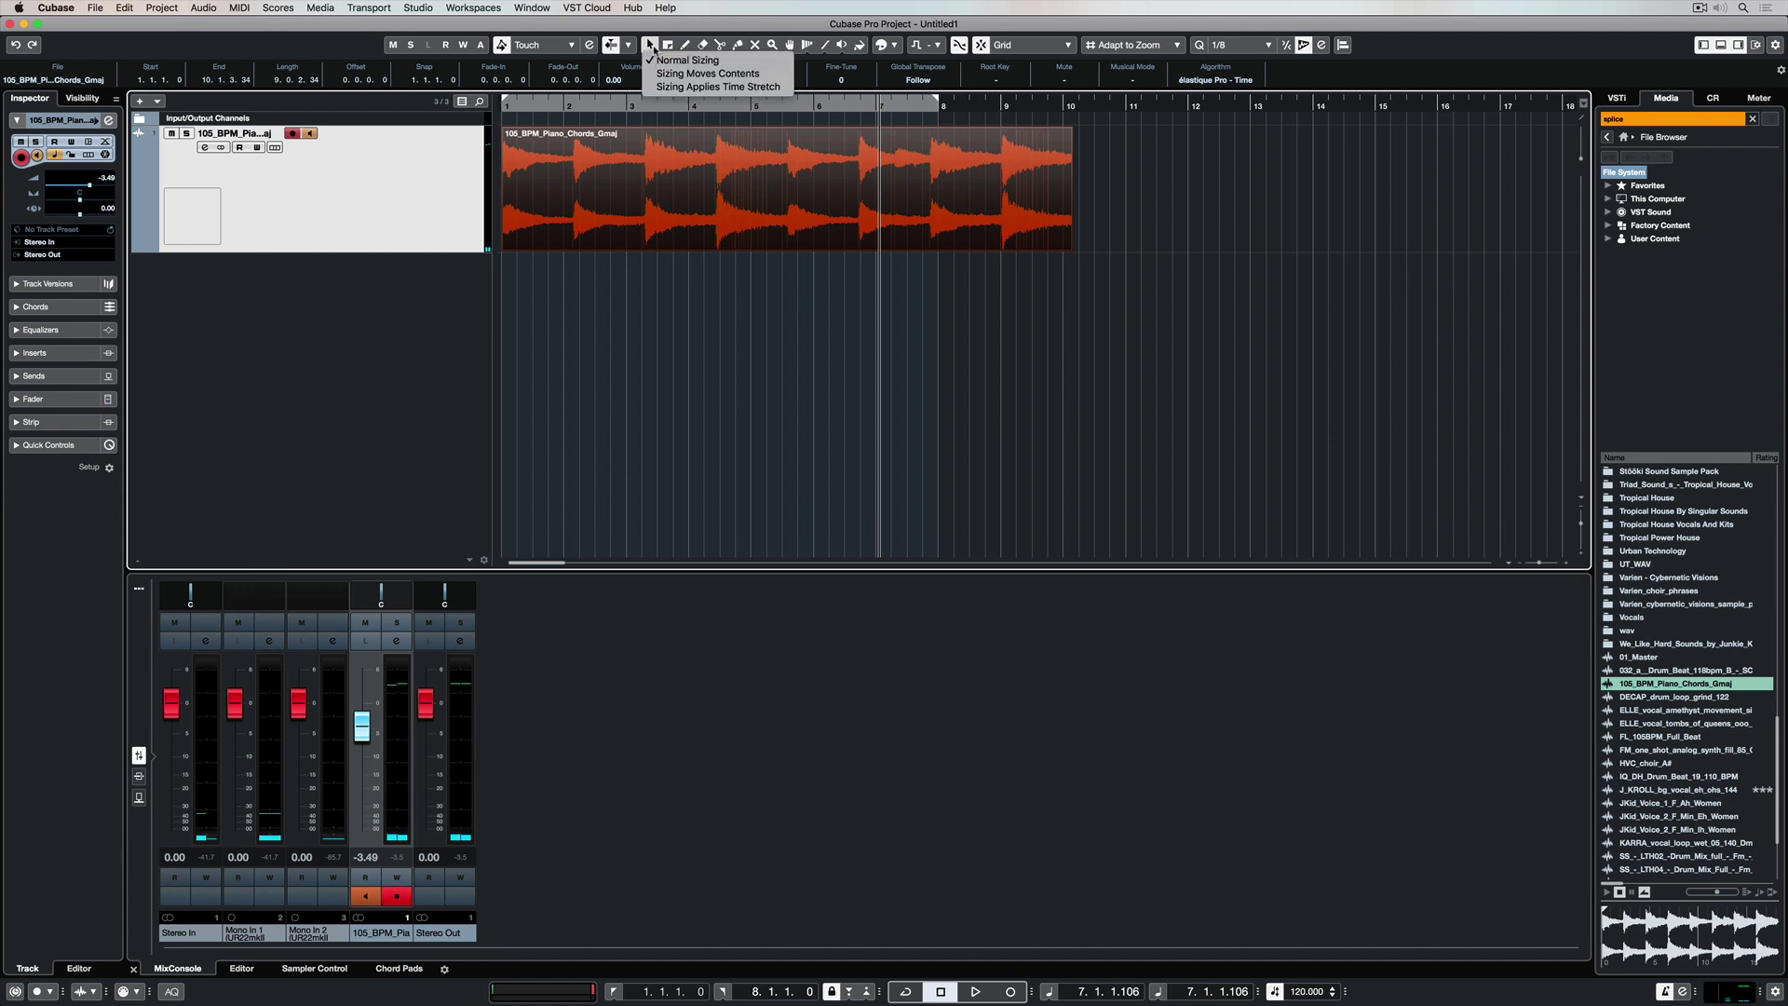
{"action": "left_click", "coordinate": [712, 87]}
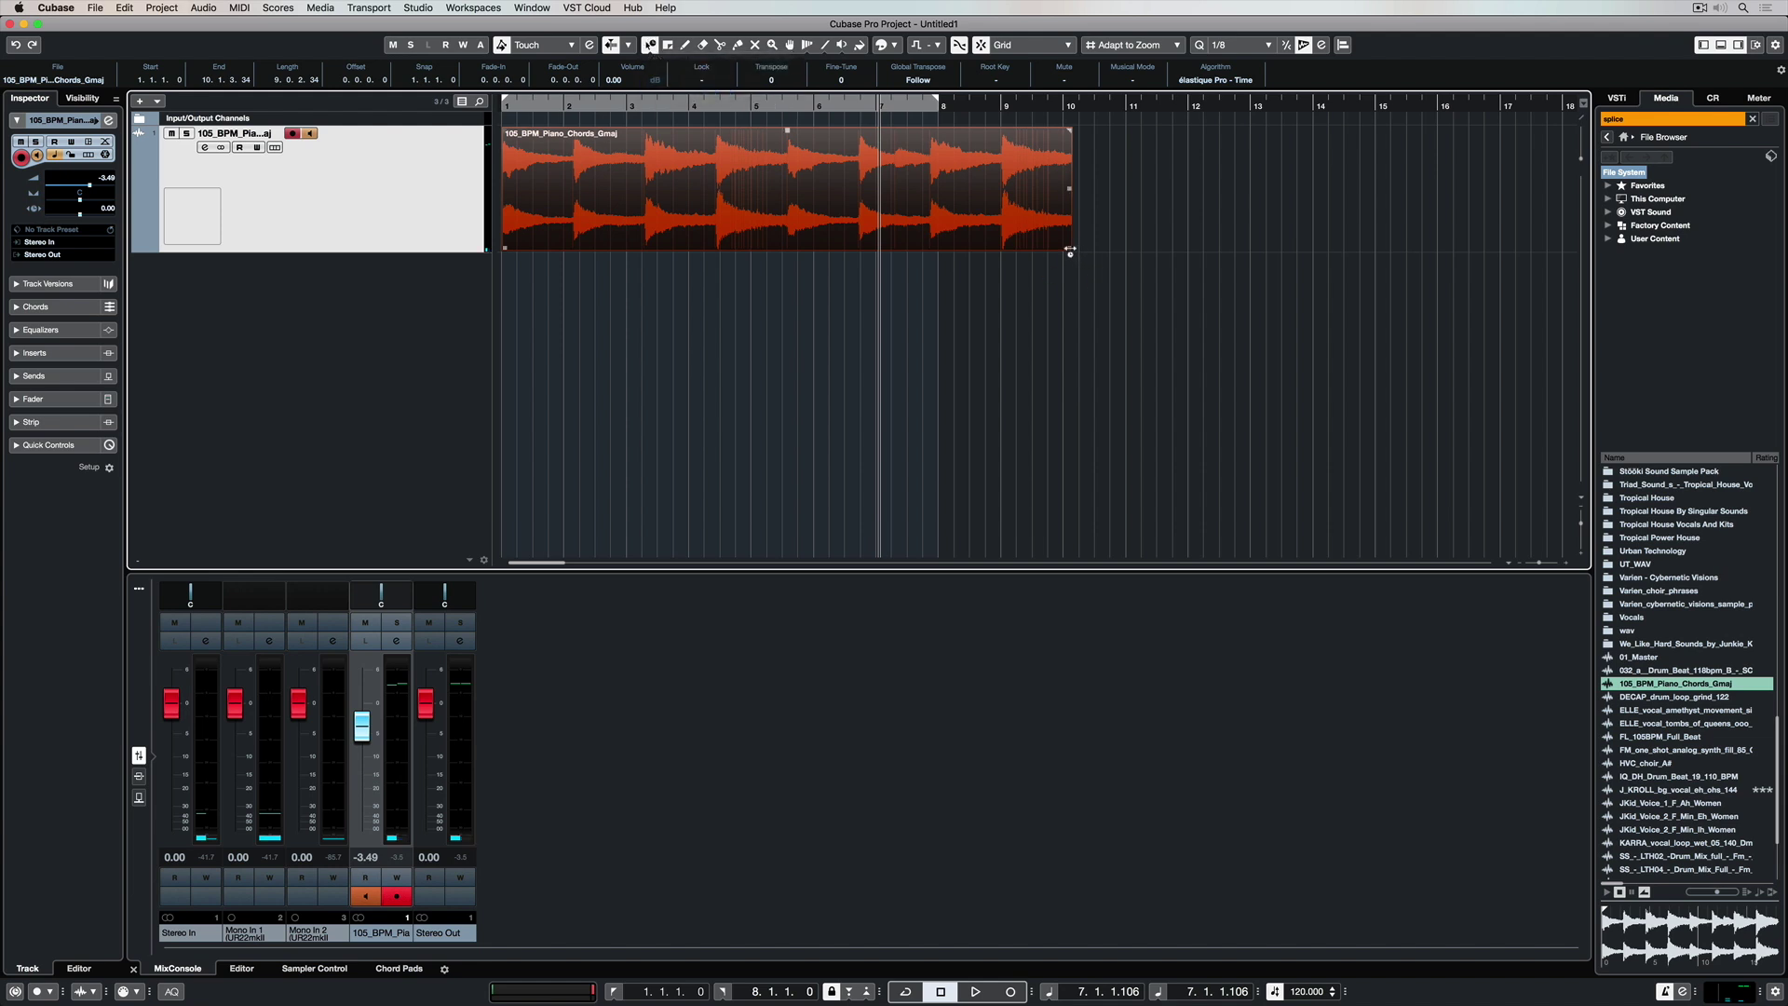
- Time-stretch the piano event to bar 8, play from the start, then stretch it to bar 9
{"action": "left_click_drag", "start_coordinate": [1032, 248], "coordinate": [937, 248]}
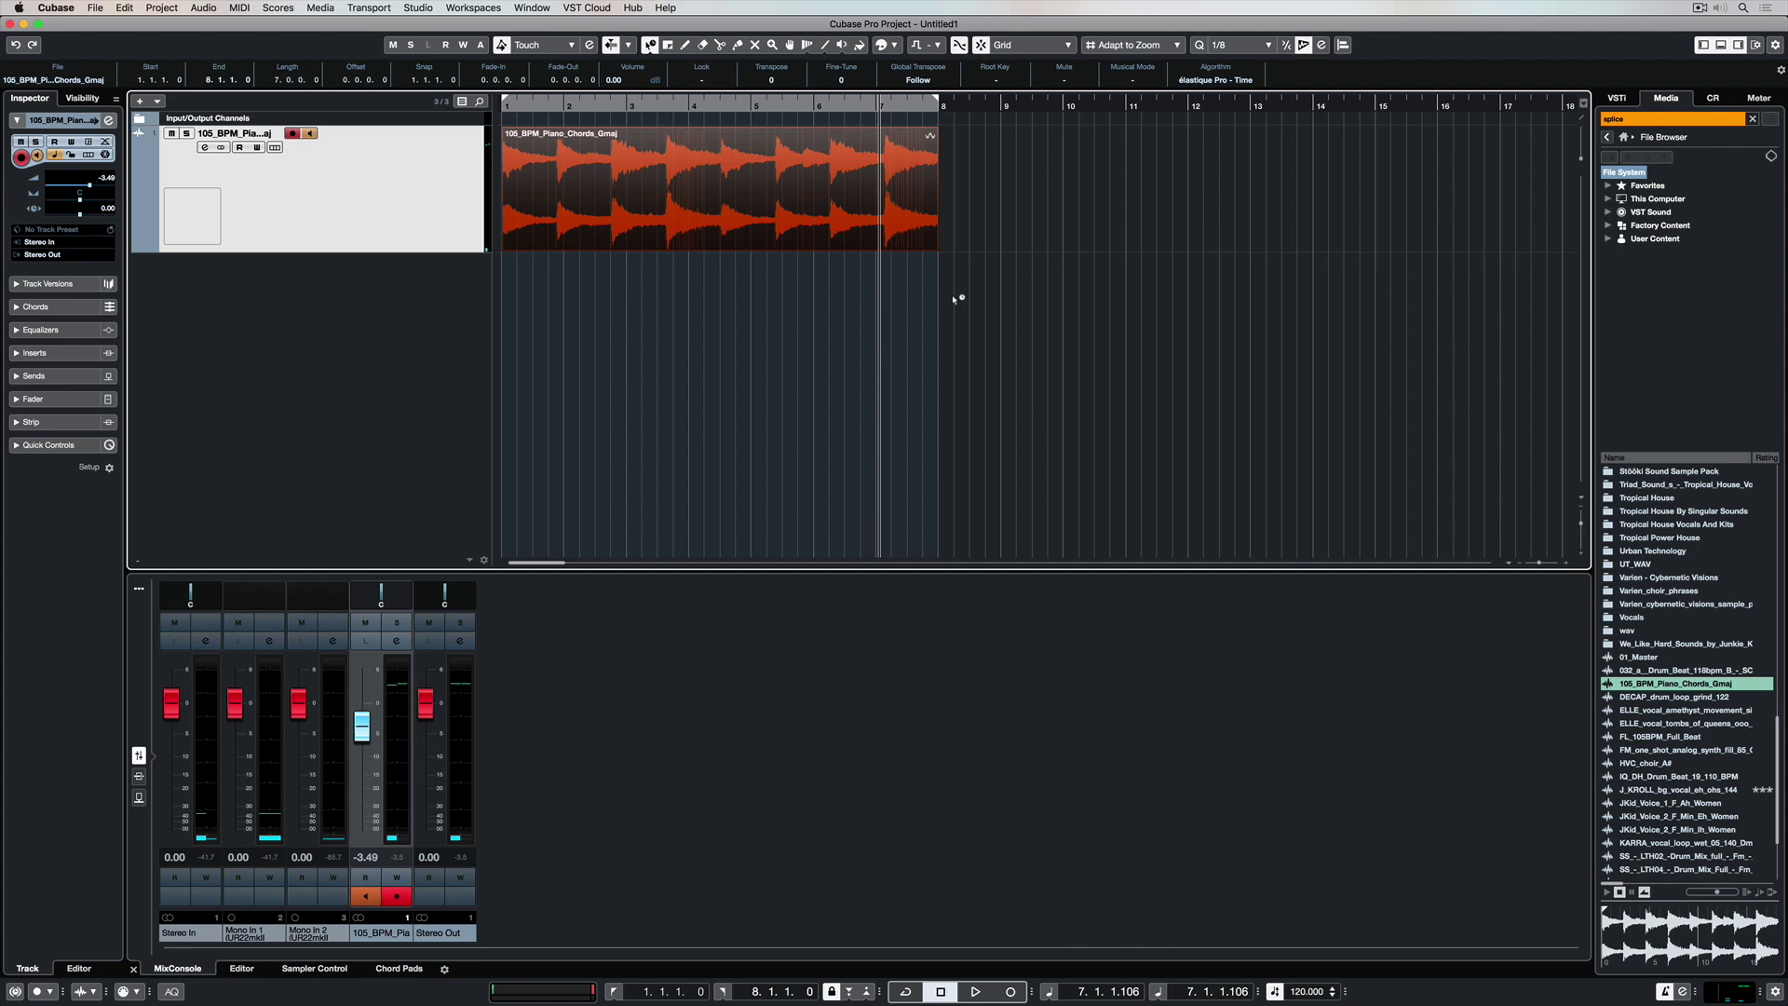
{"action": "key", "text": "Home"}
{"action": "key", "text": "space"}
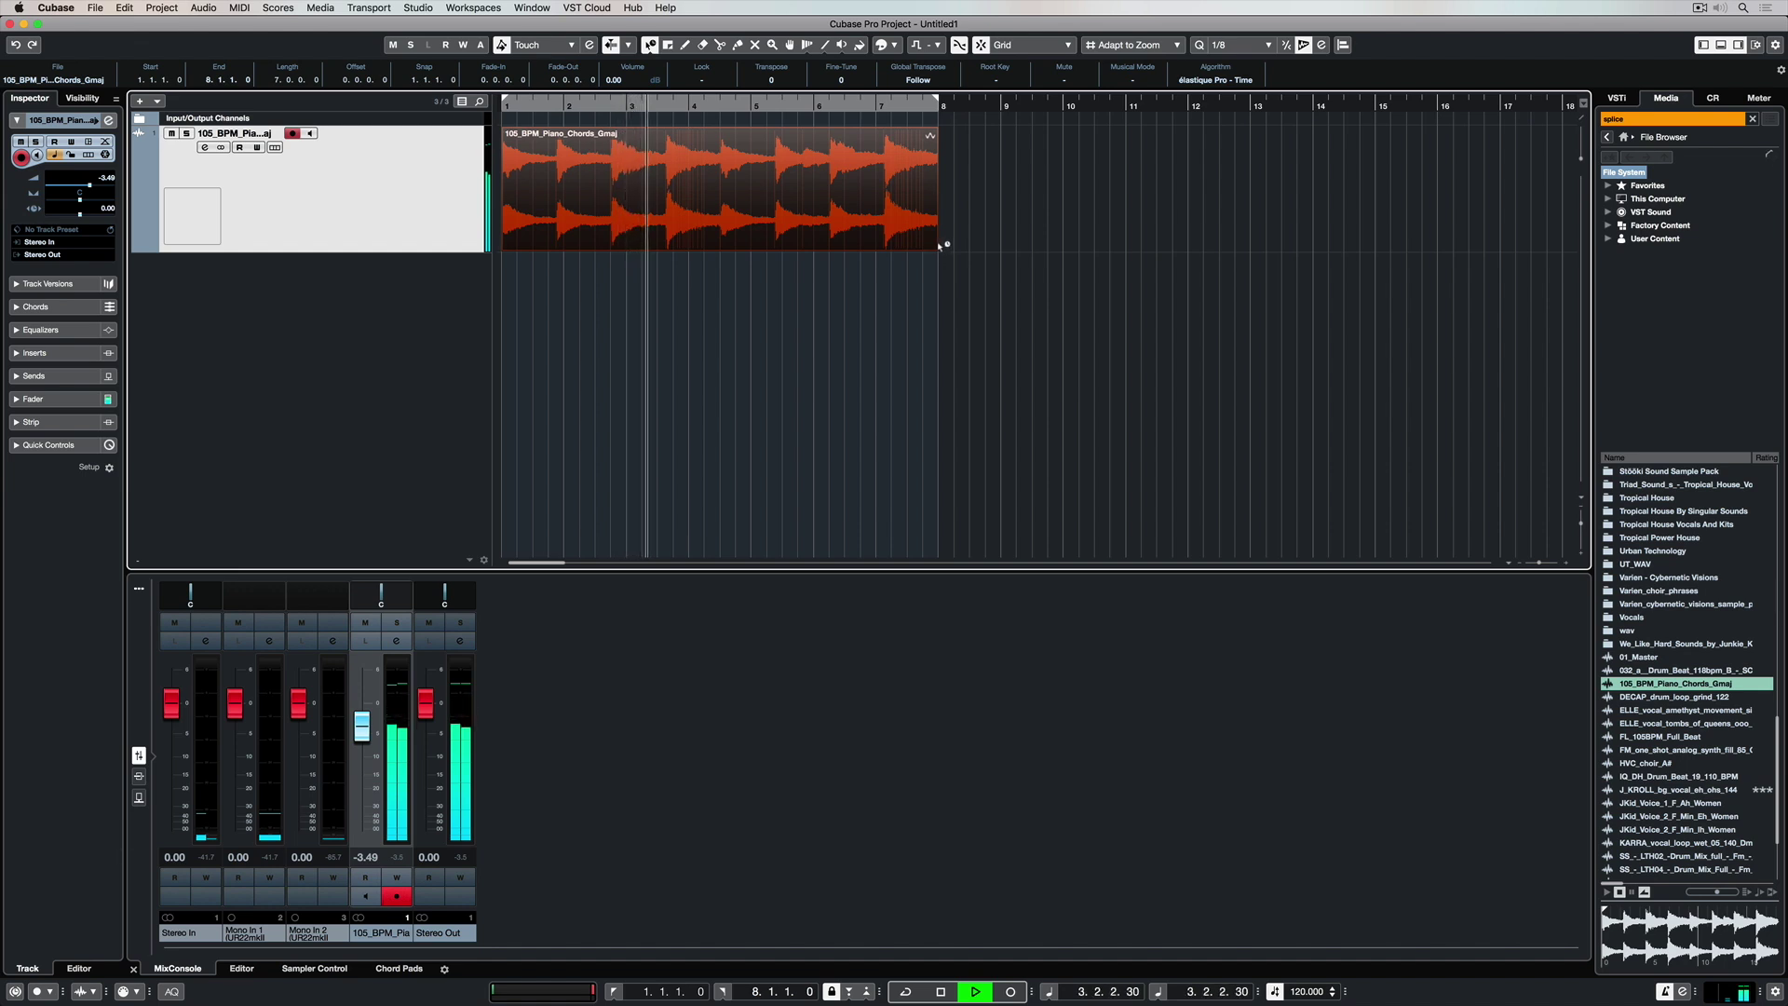
{"action": "left_click_drag", "start_coordinate": [936, 247], "coordinate": [1001, 249]}
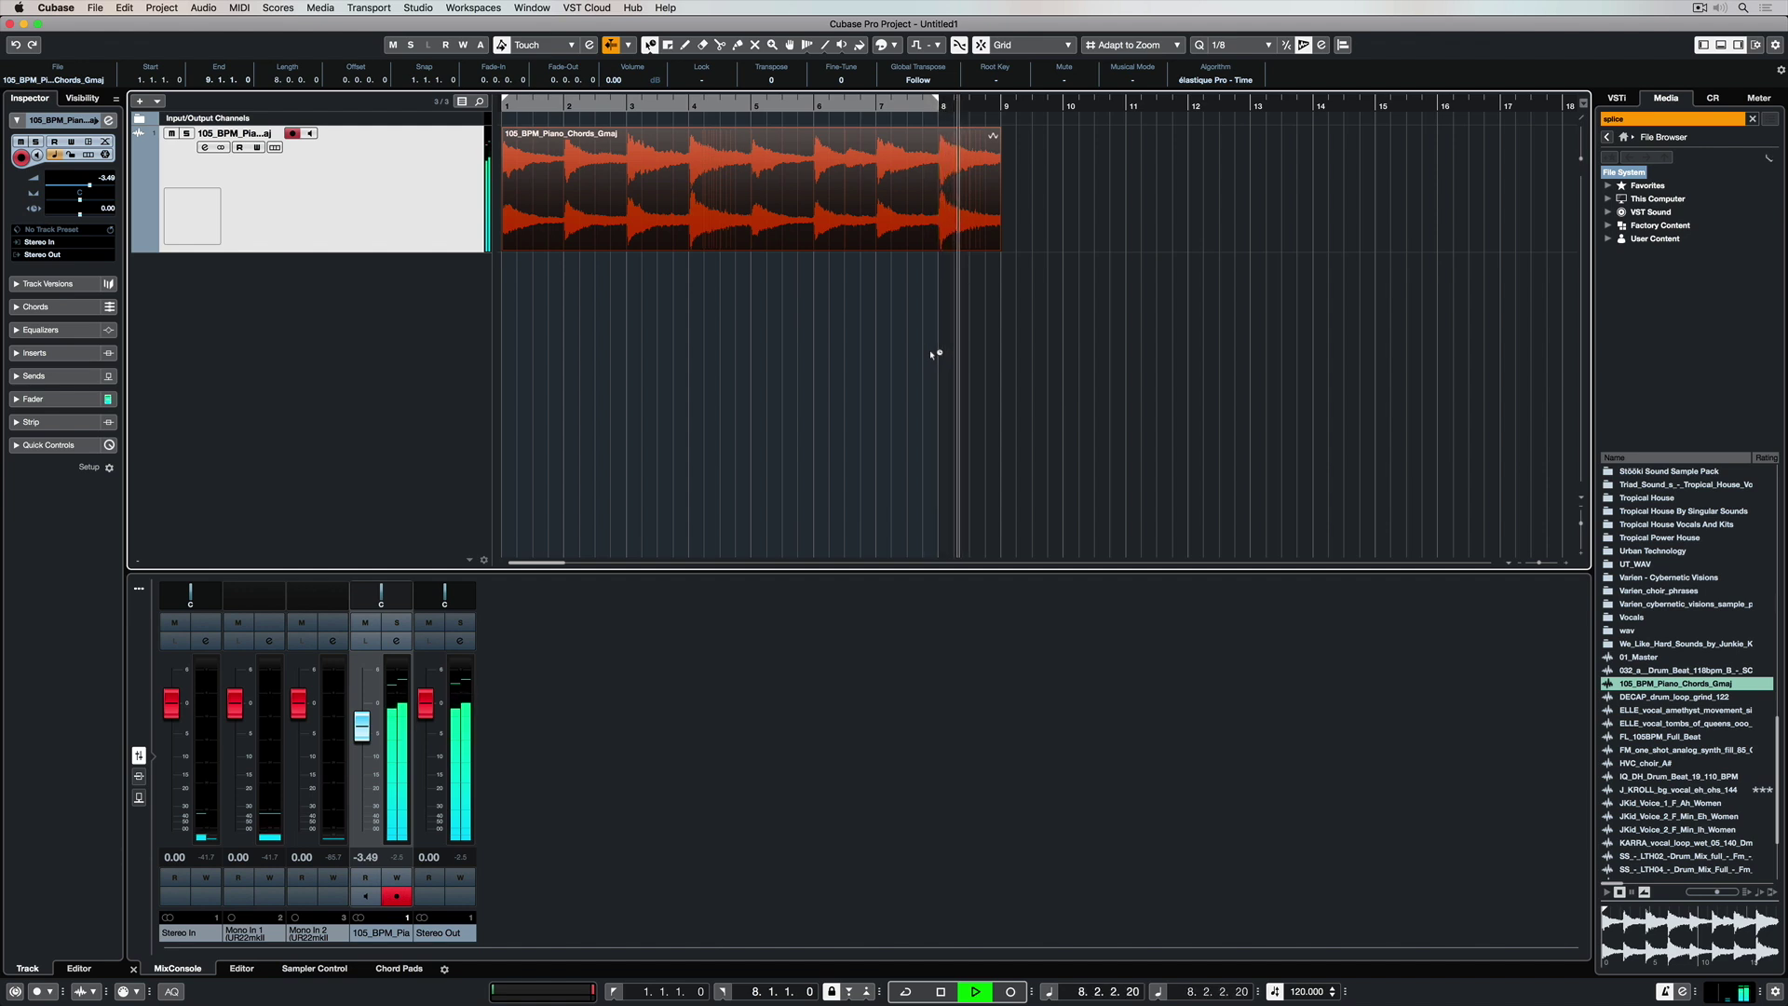
- Stop playback, undo the time-stretch, and switch back to Normal Sizing
{"action": "key", "text": "space"}
{"action": "key", "text": "super+z"}
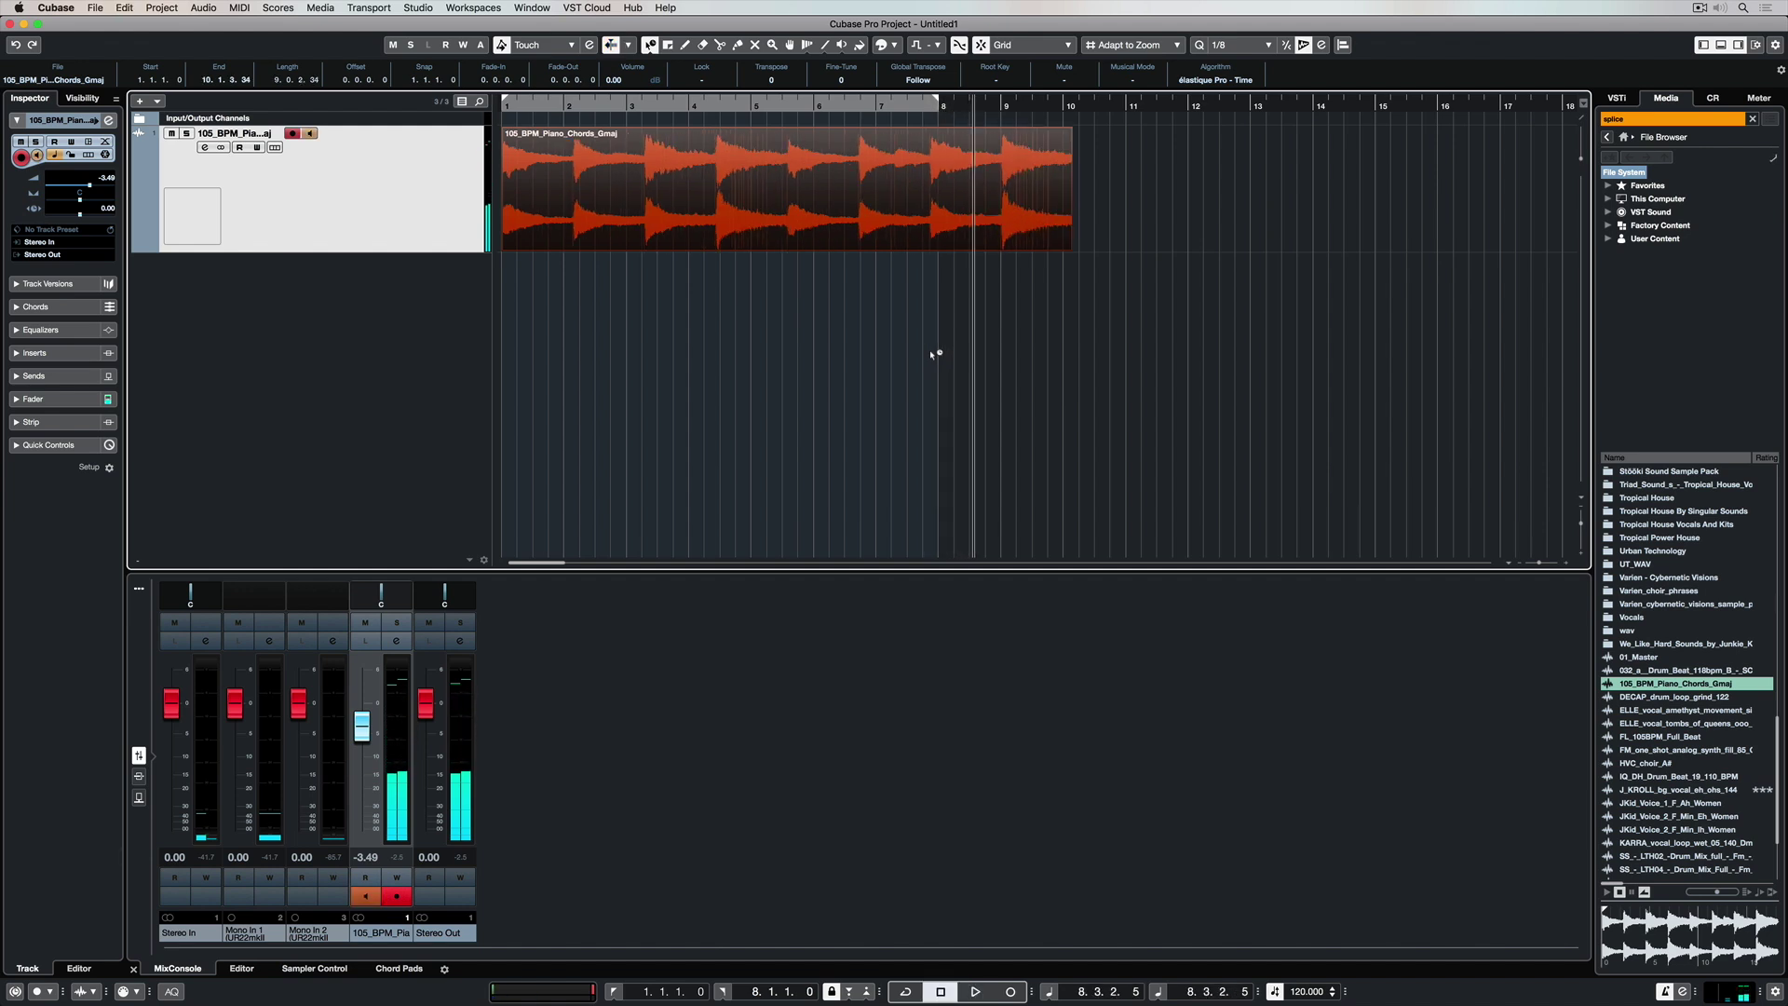
{"action": "key", "text": "1"}
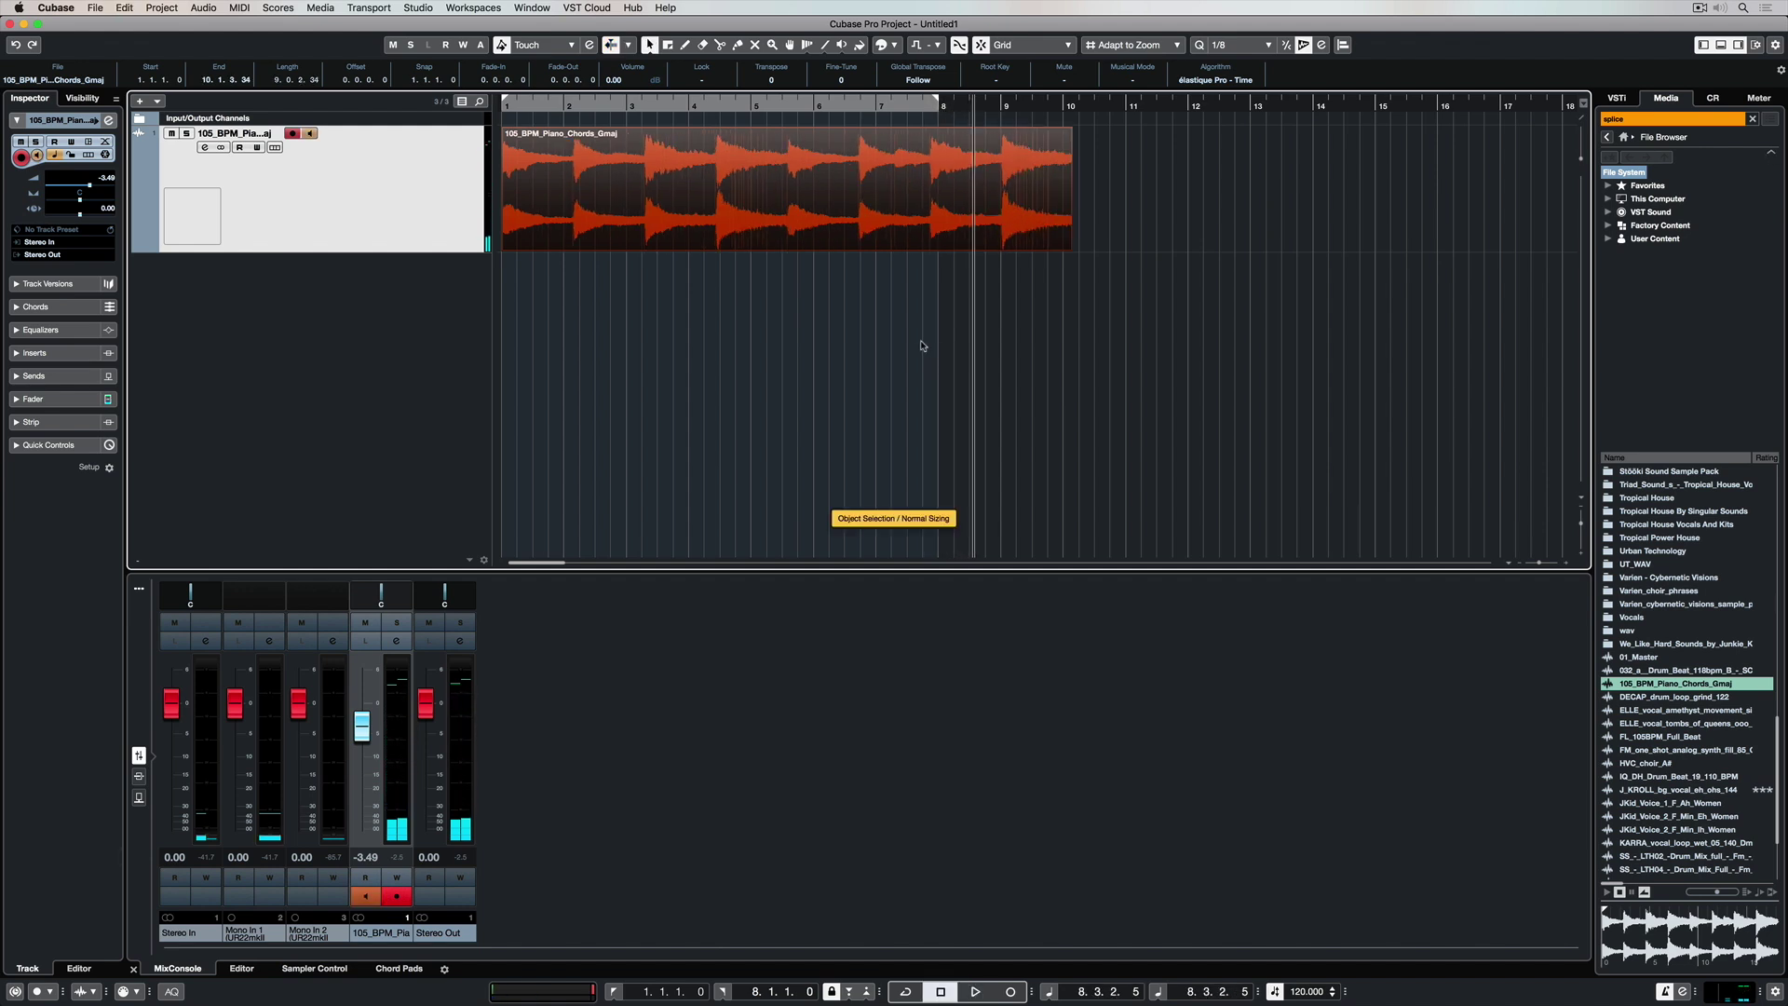
- Apply Stretch to Project Tempo to the piano loop, then undo it
{"action": "left_click", "coordinate": [205, 7]}
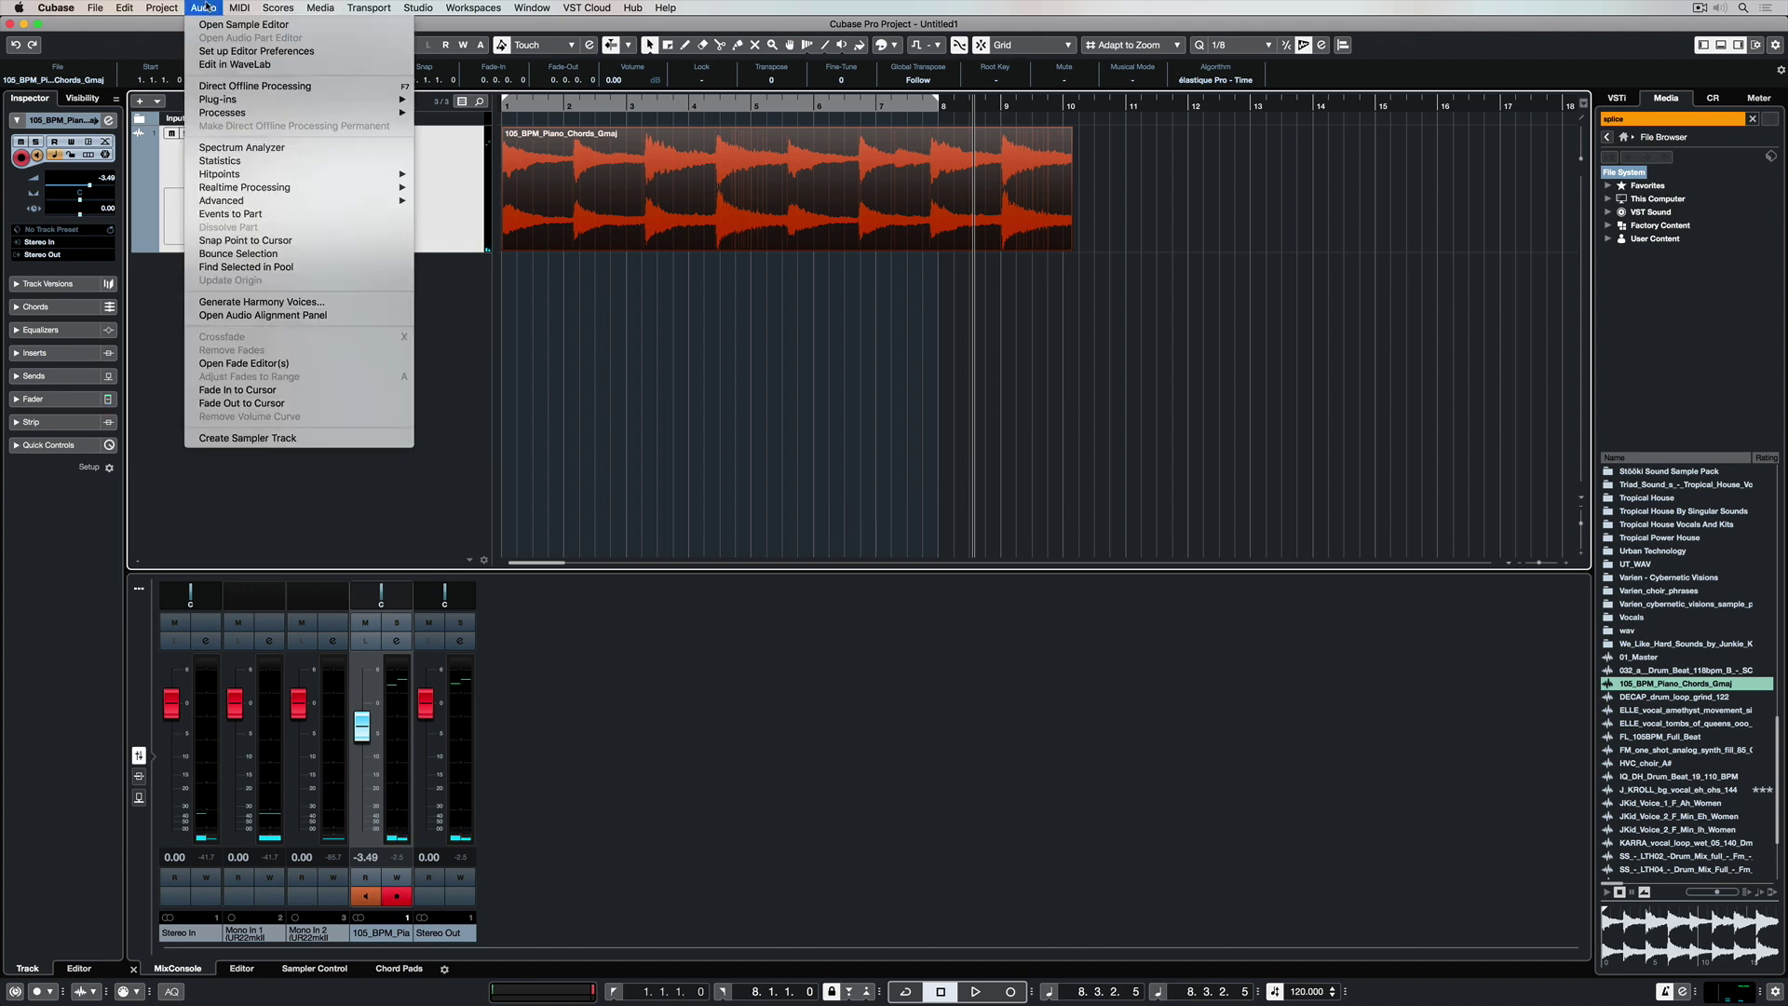
{"action": "mouse_move", "coordinate": [240, 201]}
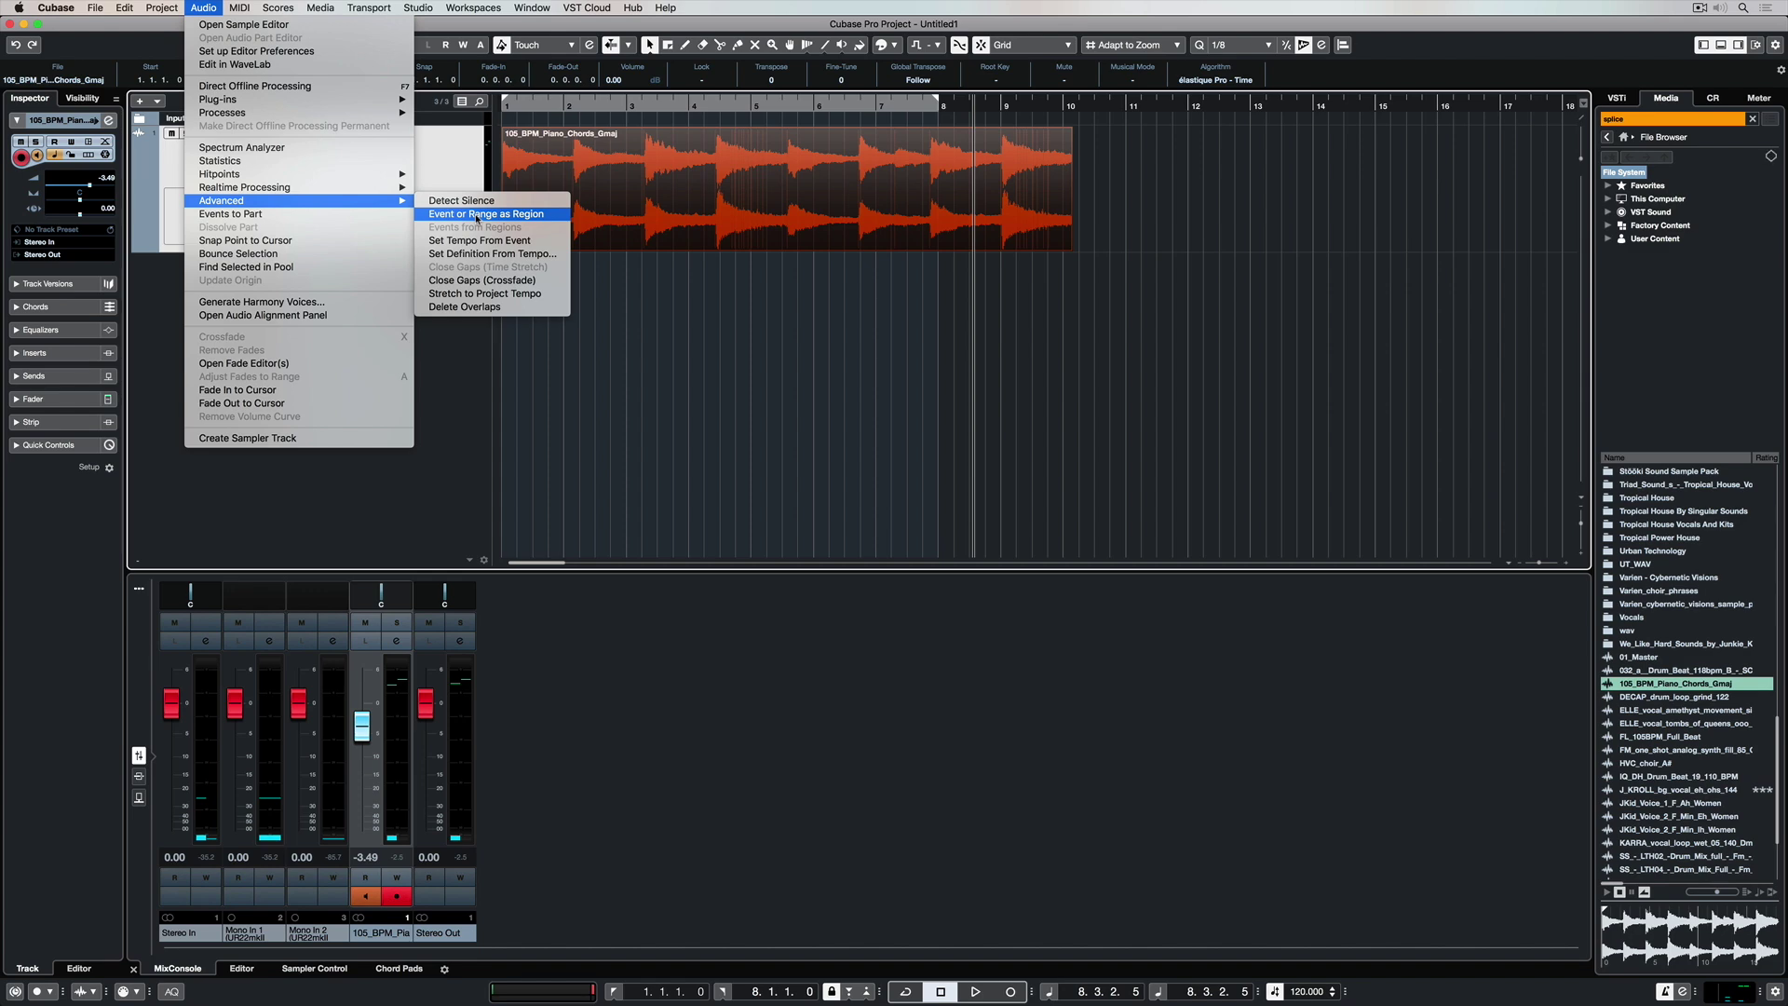
{"action": "left_click", "coordinate": [491, 294]}
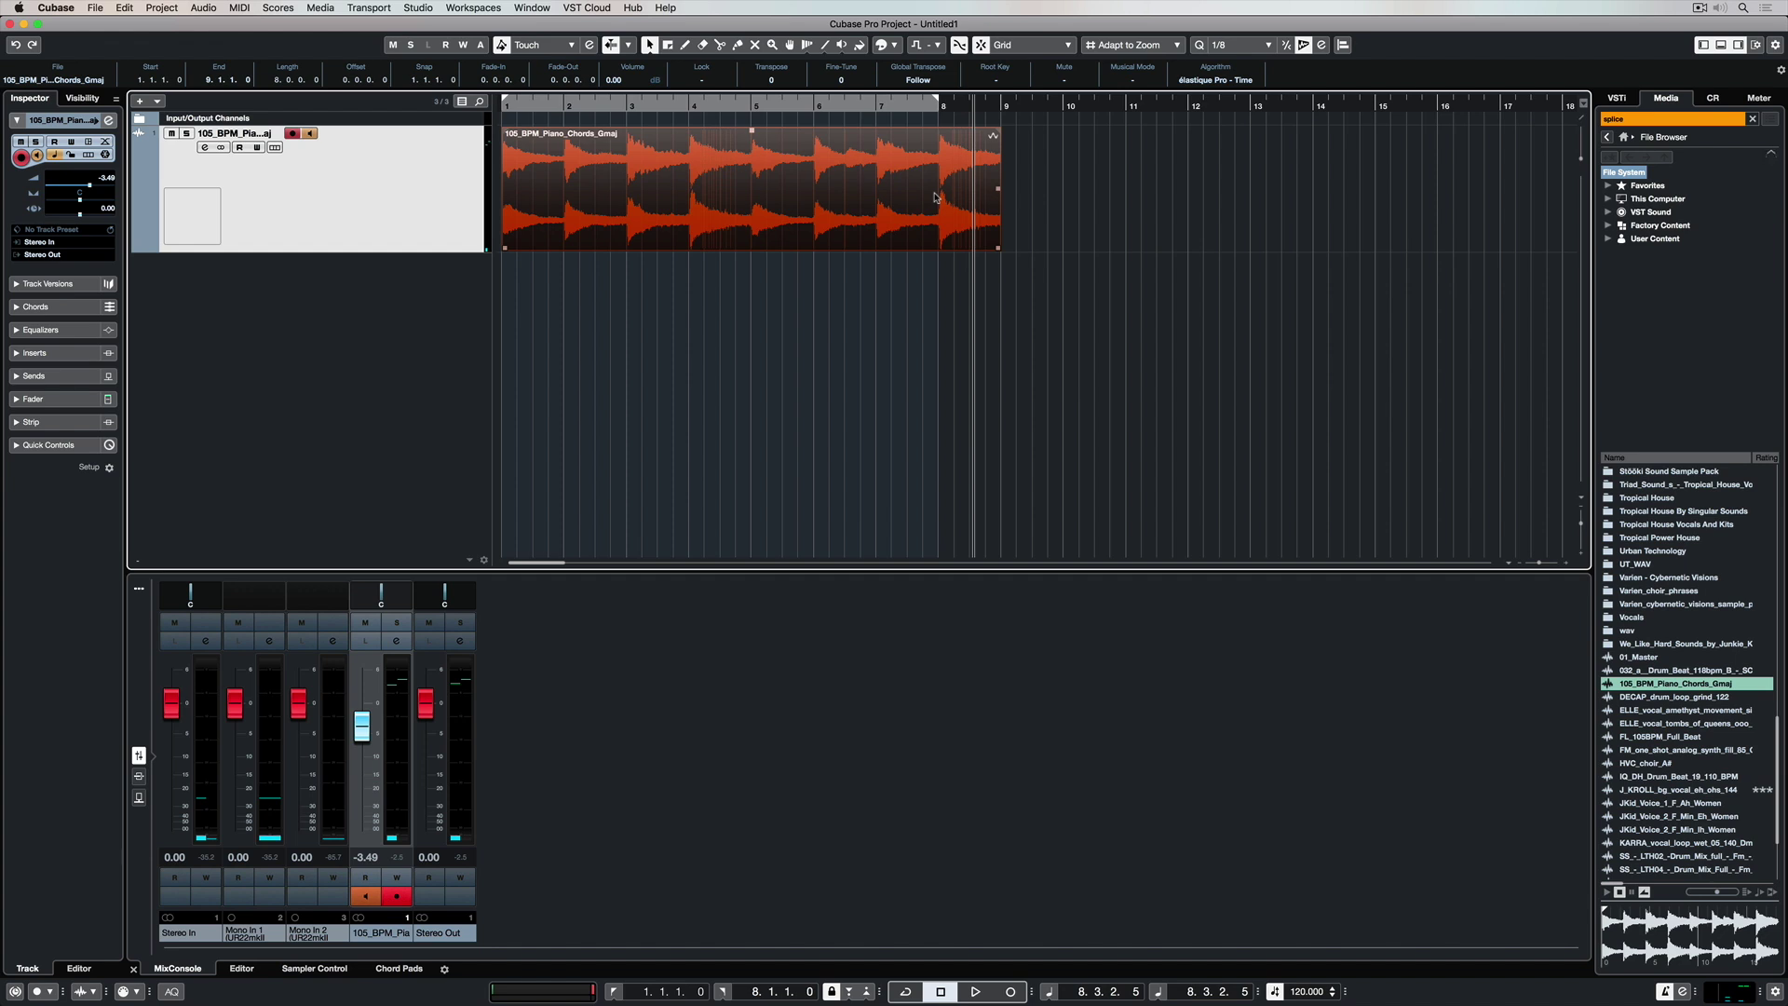
{"action": "key", "text": "super+z"}
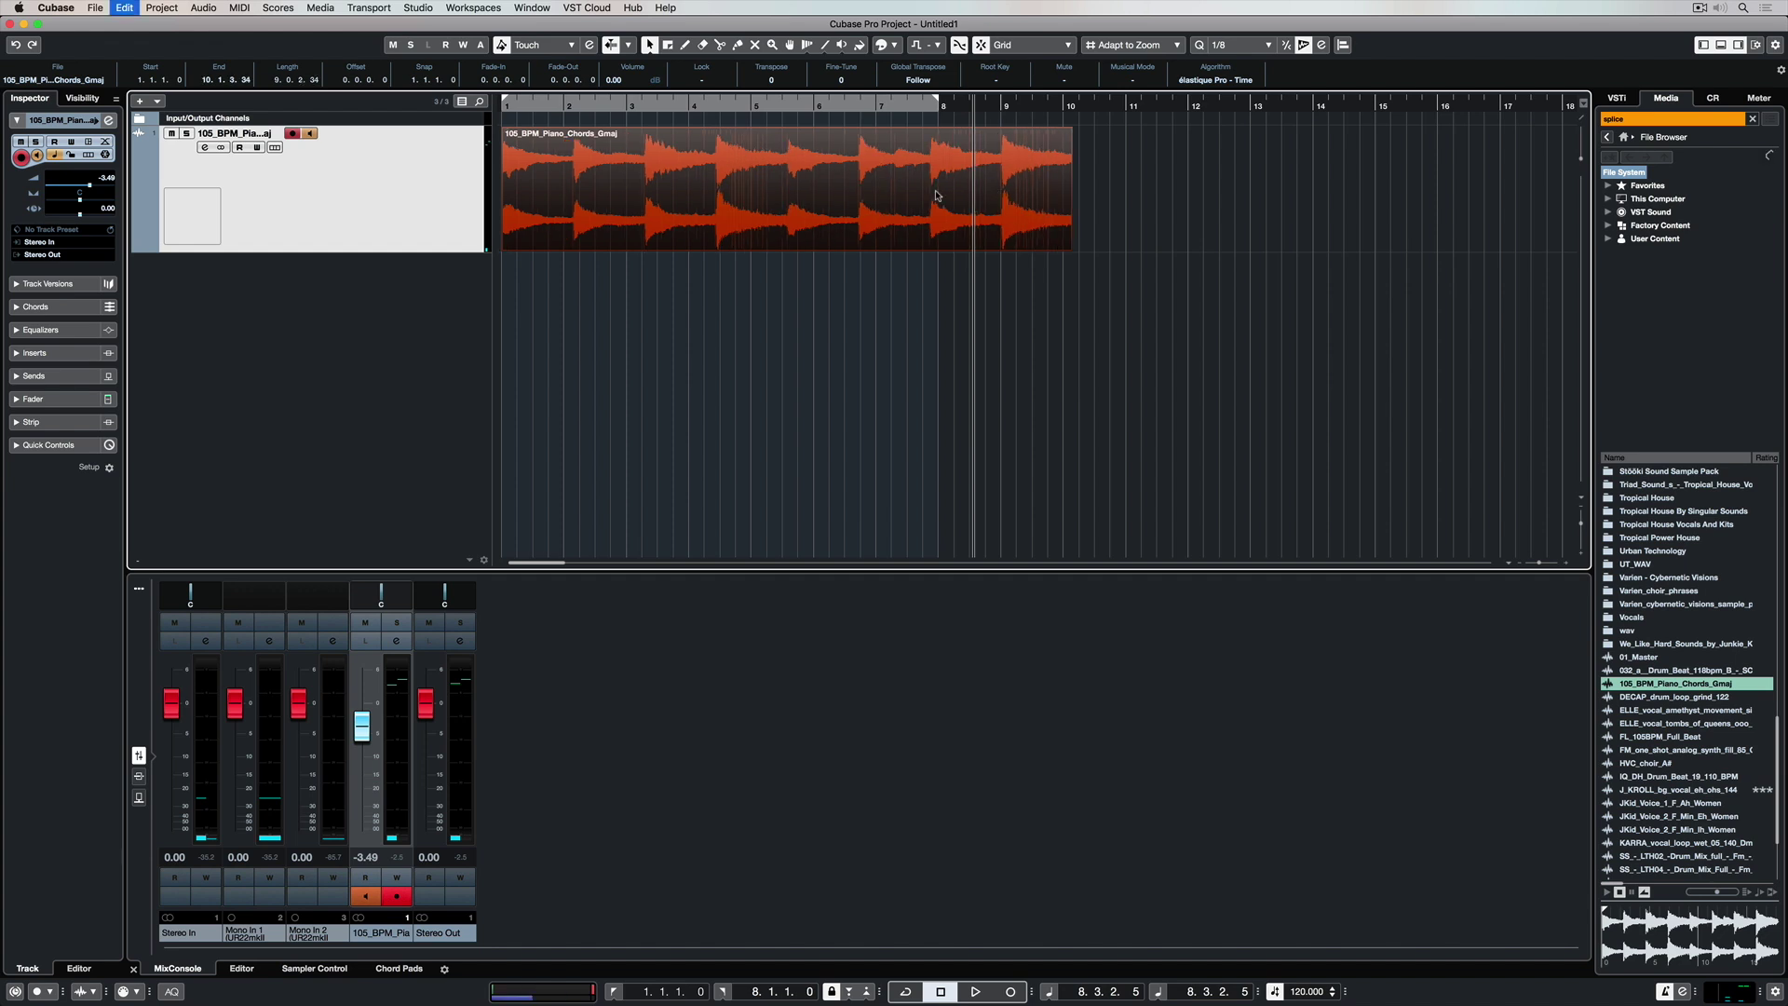
- Enable Musical Mode for the piano chord clip in the Pool window, then close the Pool
{"action": "left_click", "coordinate": [320, 7]}
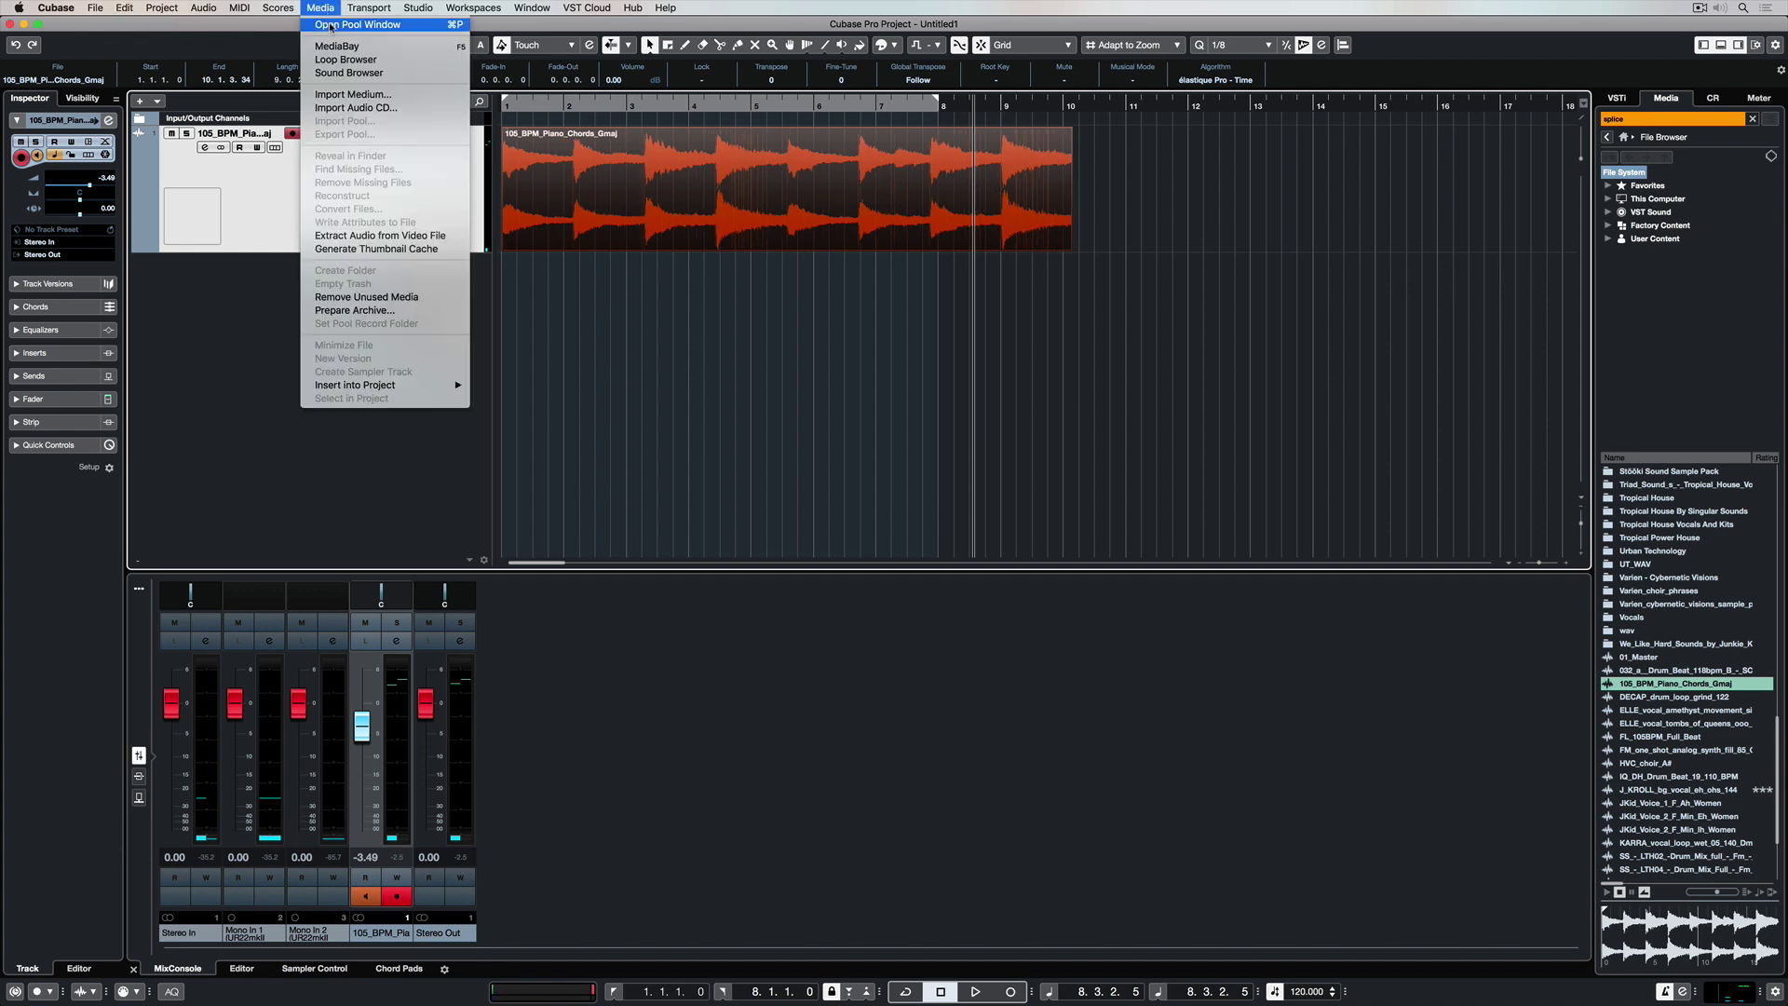
{"action": "left_click", "coordinate": [331, 25]}
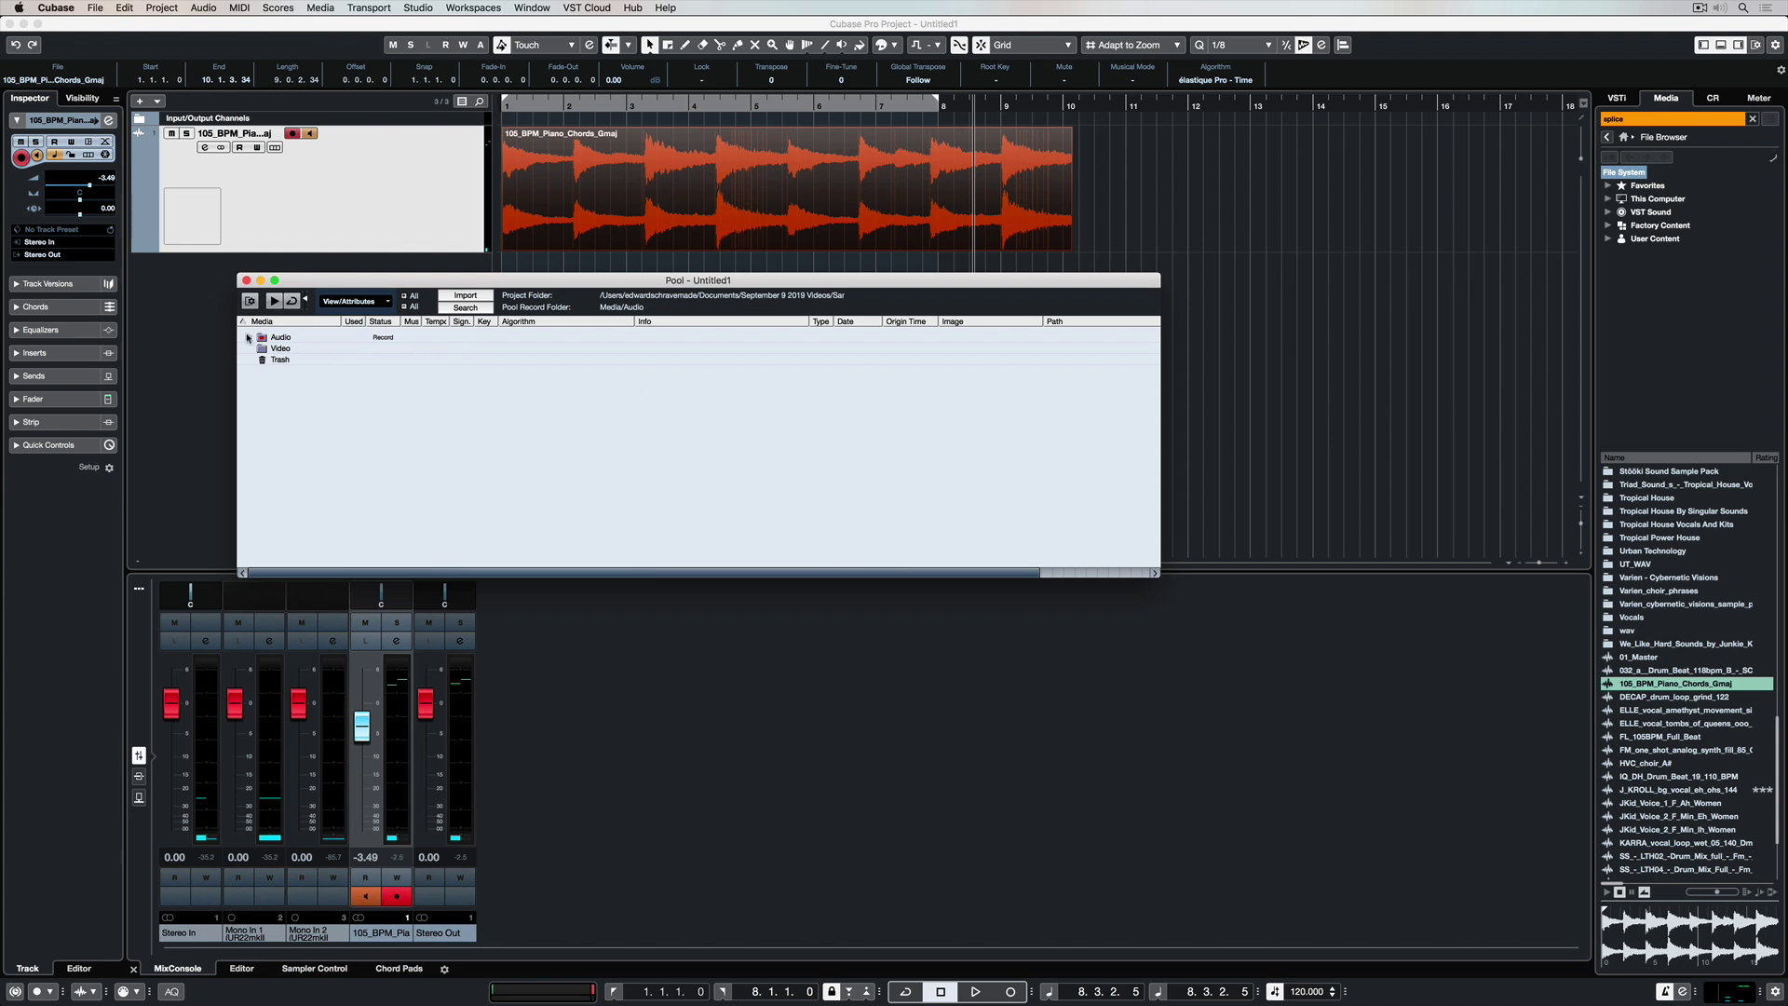
{"action": "left_click", "coordinate": [247, 337]}
{"action": "left_click", "coordinate": [411, 348]}
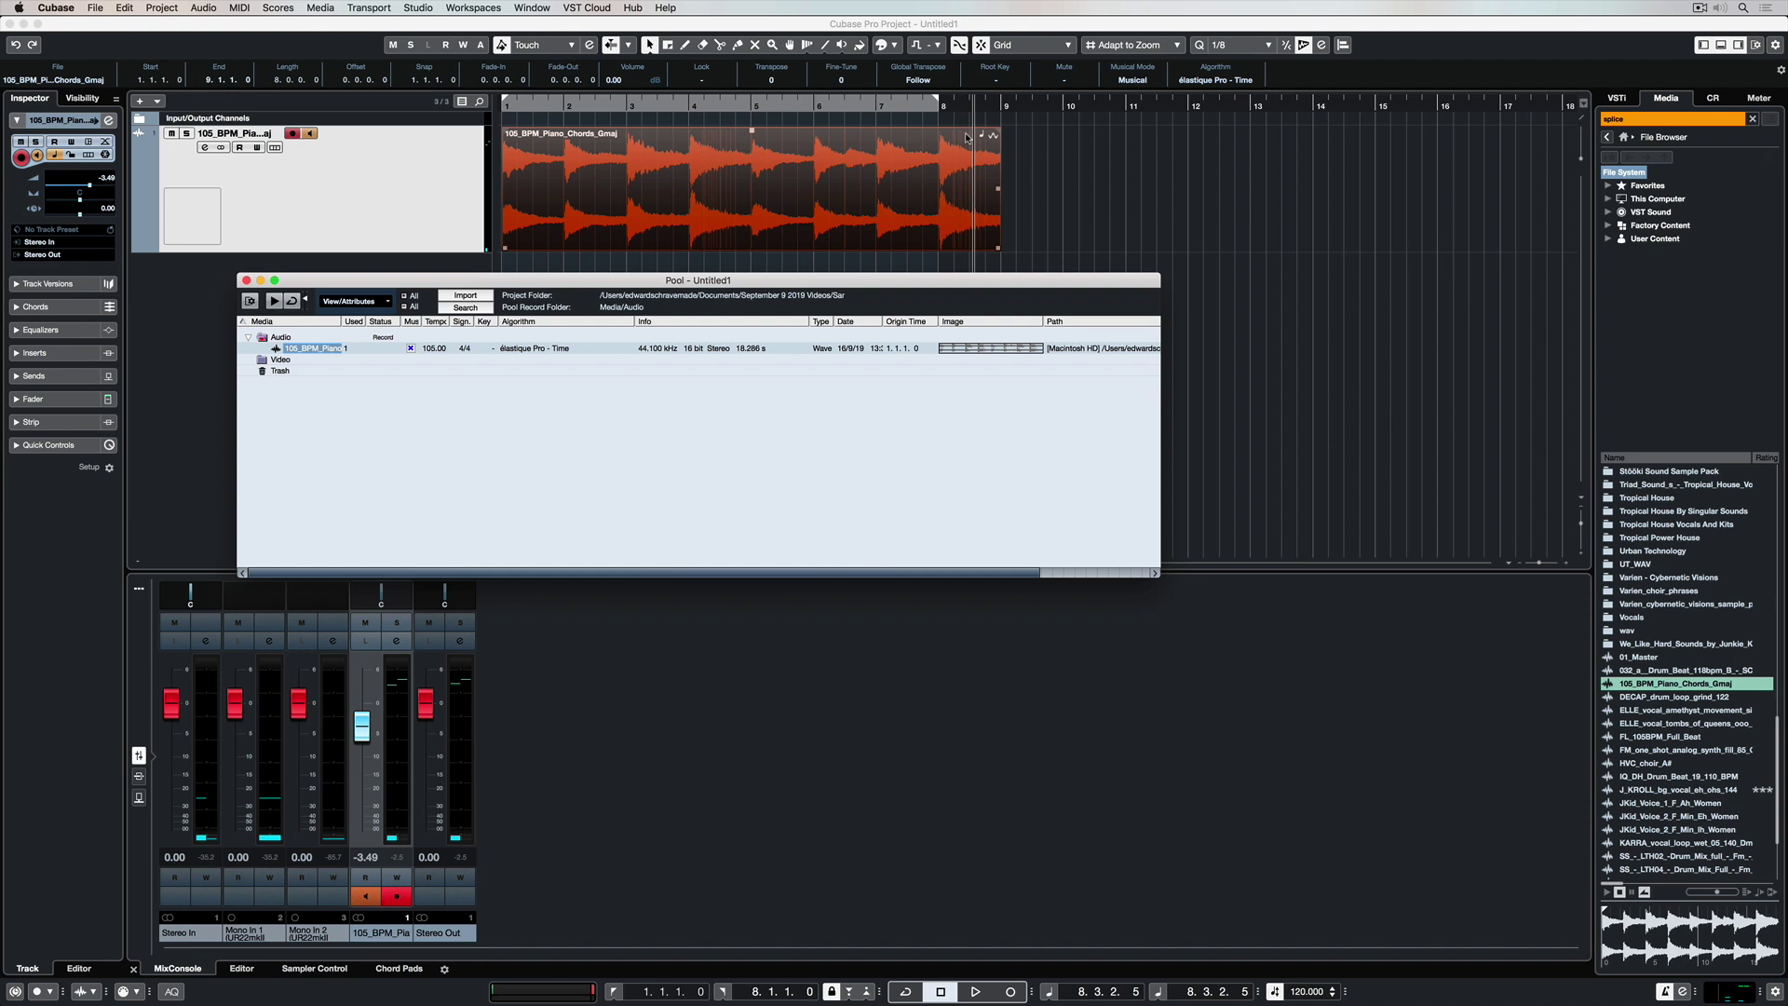
{"action": "left_click", "coordinate": [955, 105]}
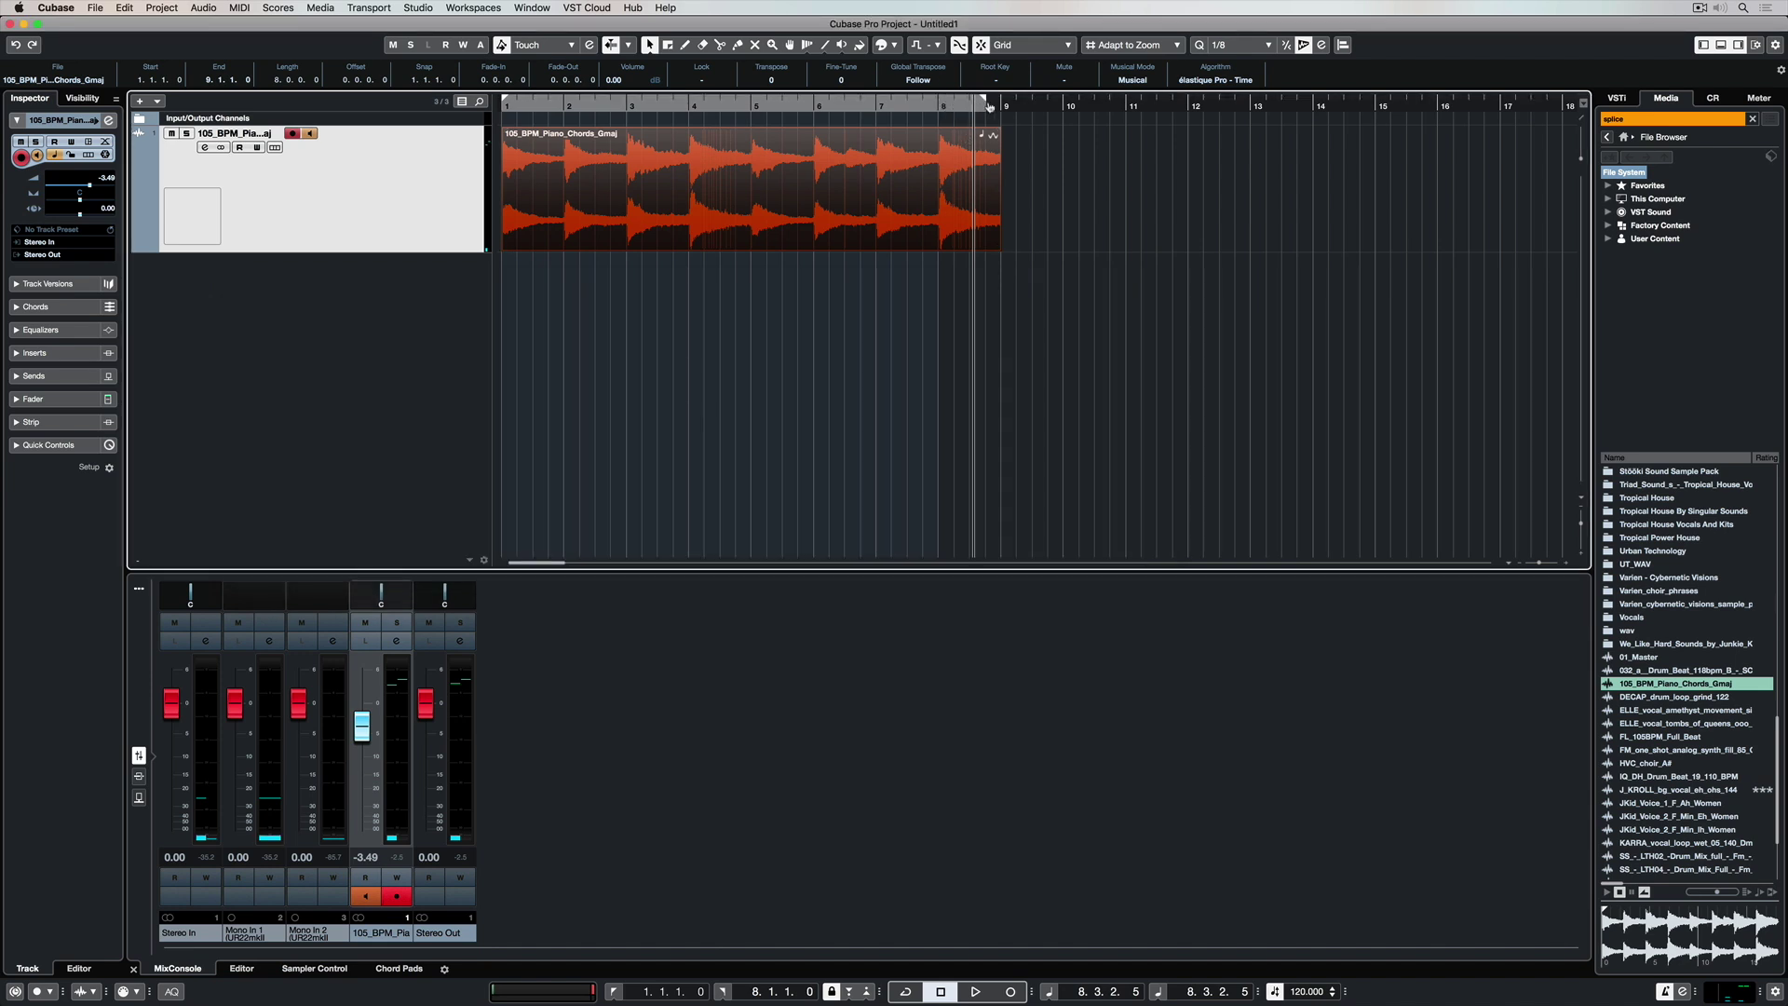
- Set the right locator to bar 9, play at 160 BPM, then set the tempo to 100 BPM
{"action": "left_click", "coordinate": [996, 105]}
{"action": "double_click", "coordinate": [1300, 991]}
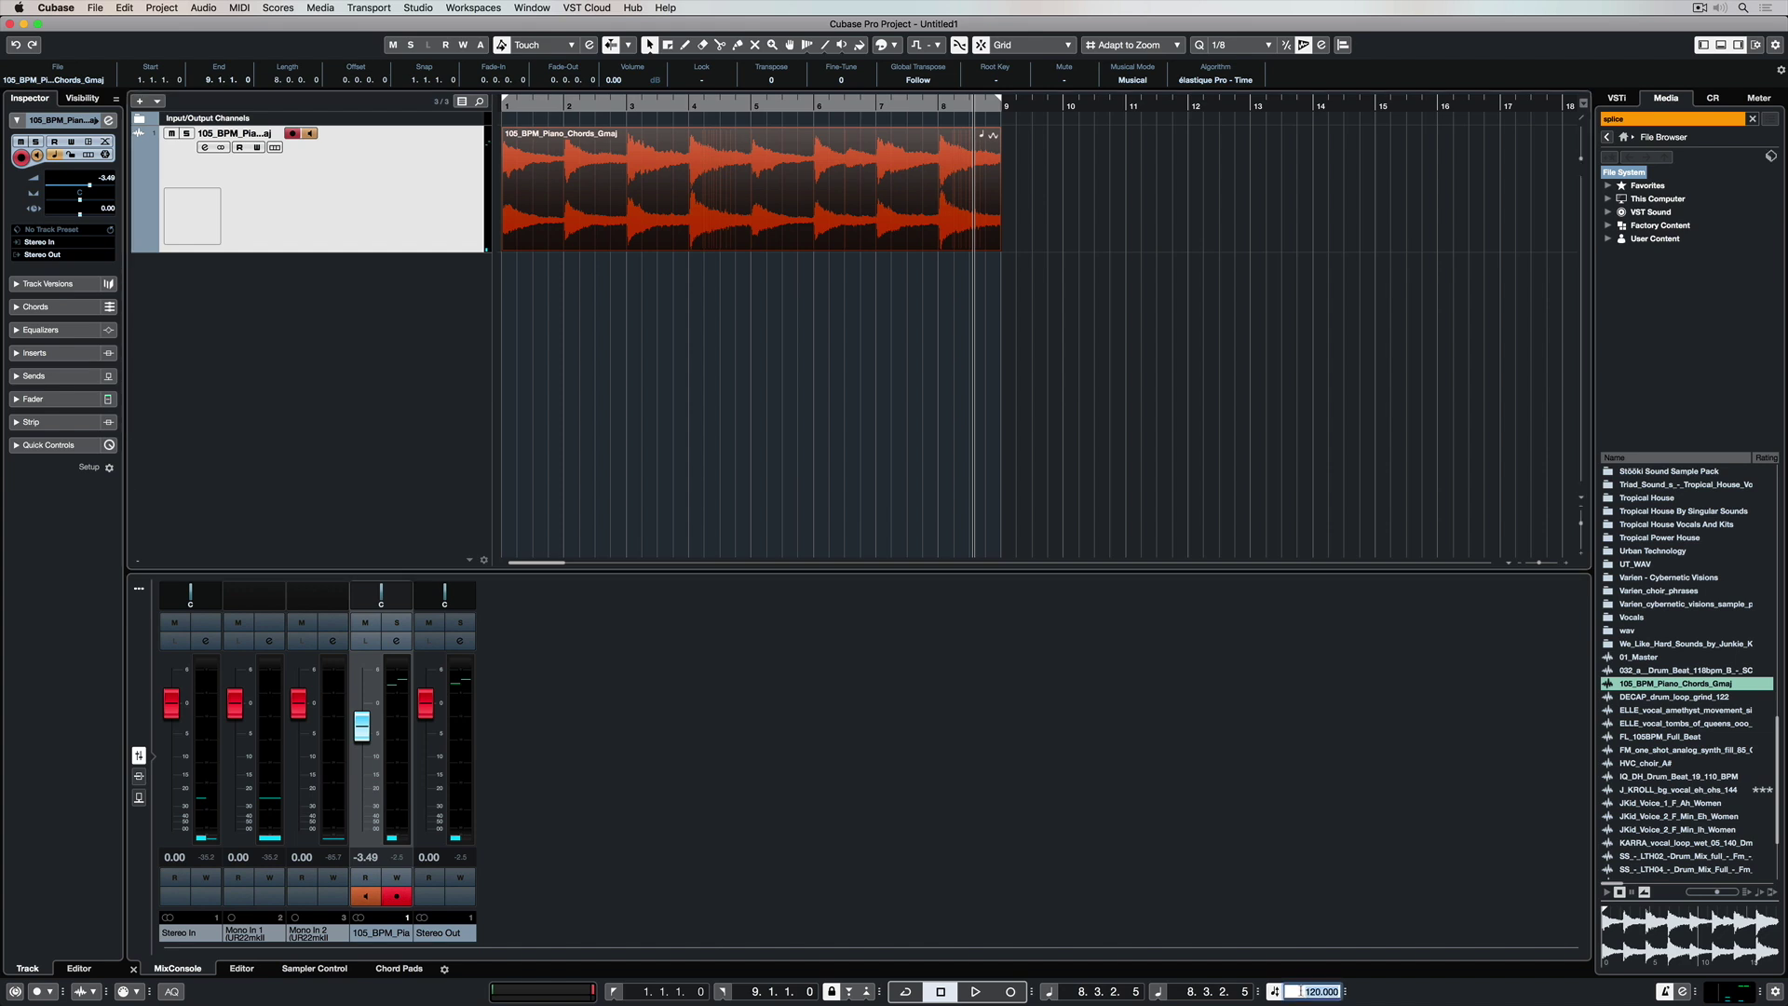
{"action": "key", "text": "Return"}
{"action": "key", "text": "Home"}
{"action": "key", "text": "space"}
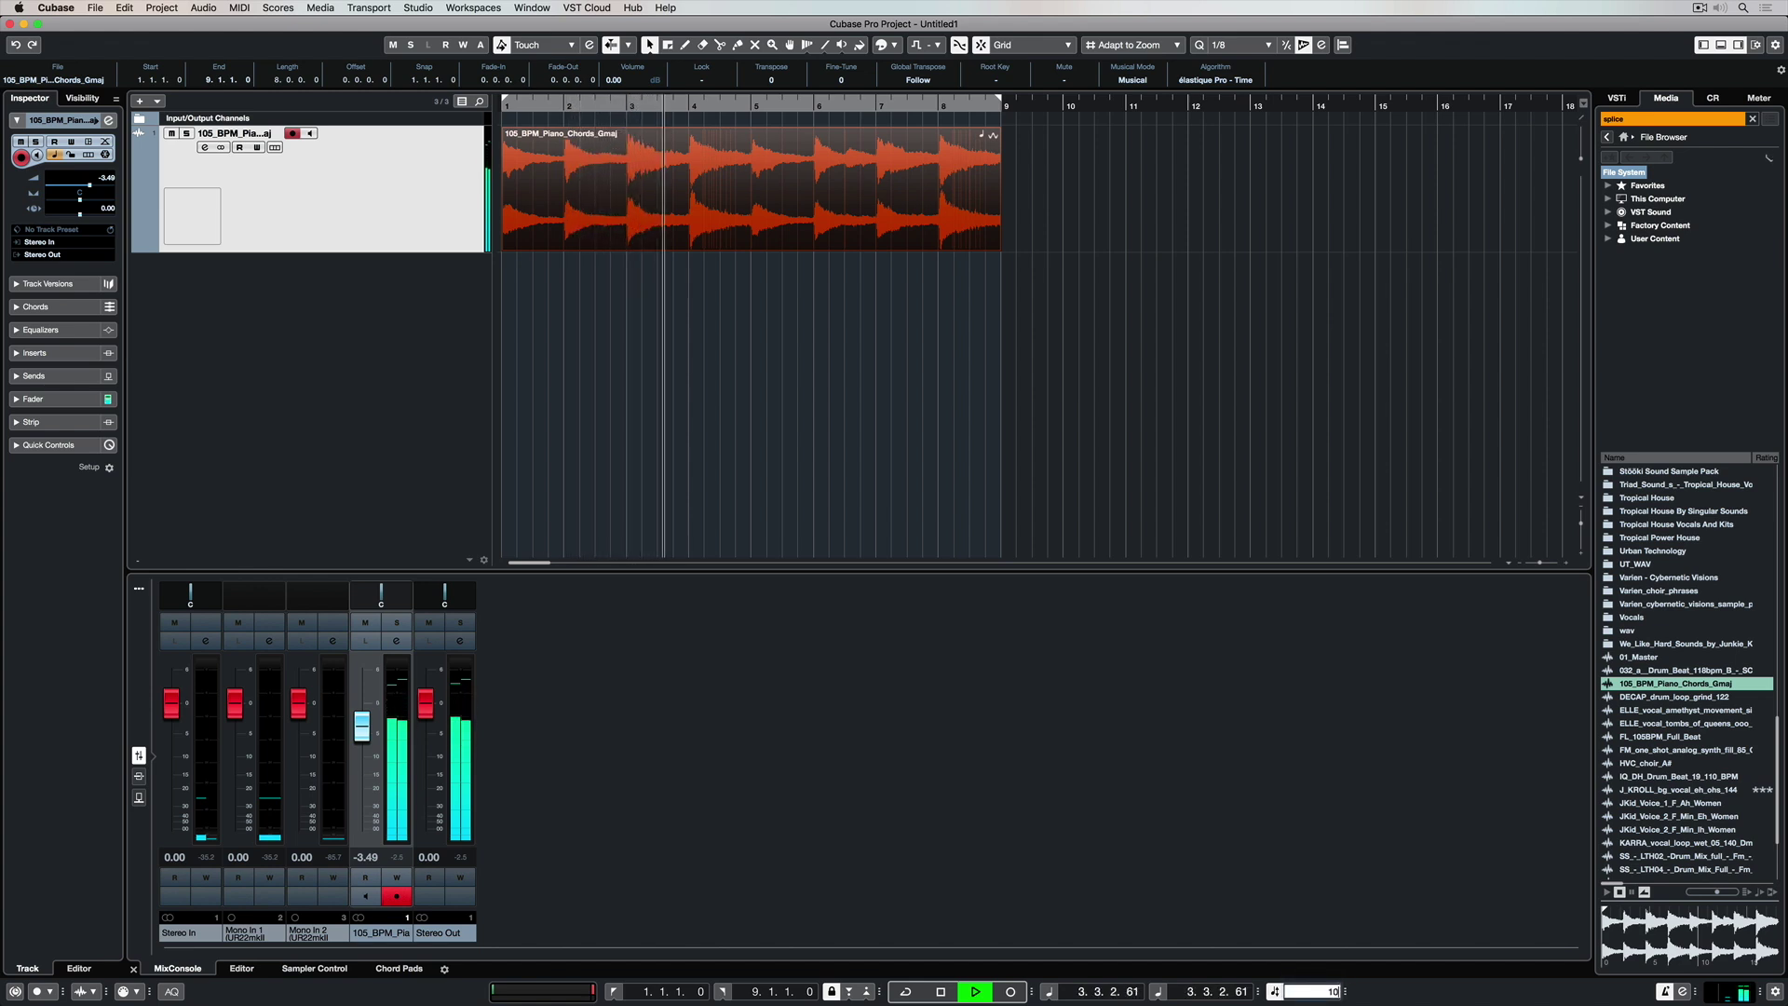
{"action": "type", "text": "100"}
{"action": "key", "text": "Return"}
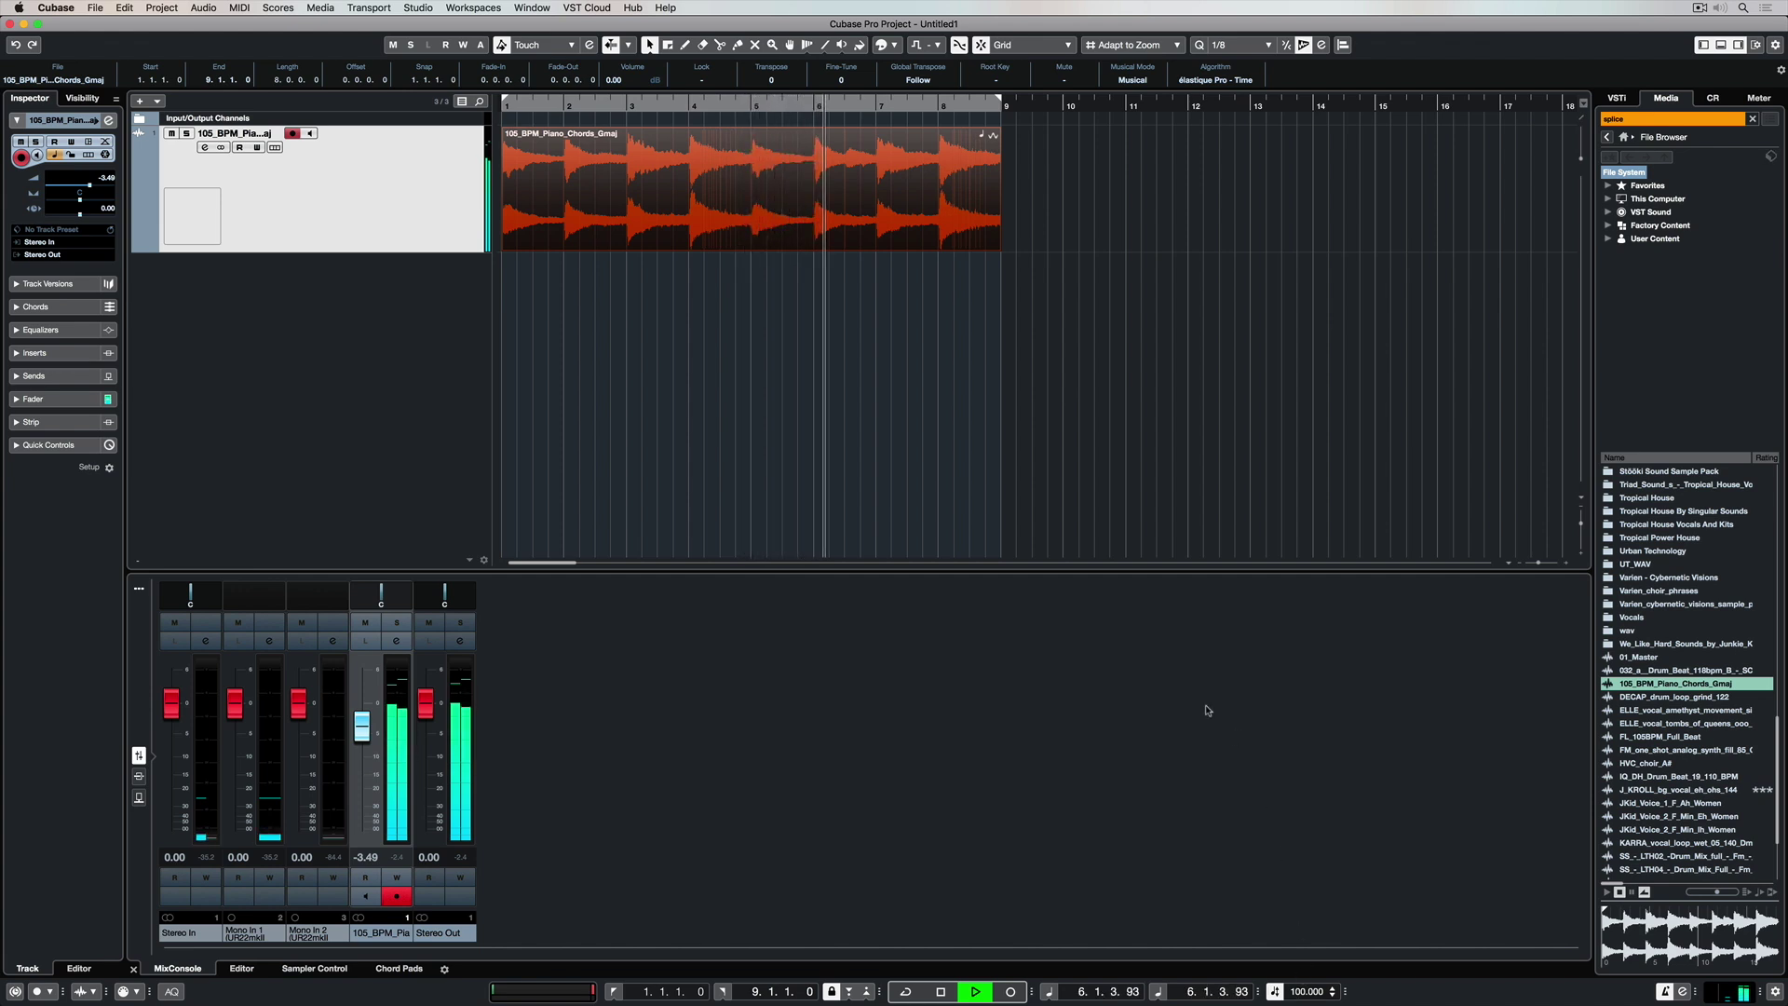
- Stop playback and remove the piano chord track, suppressing the deletion warning
{"action": "key", "text": "space"}
{"action": "right_click", "coordinate": [424, 191]}
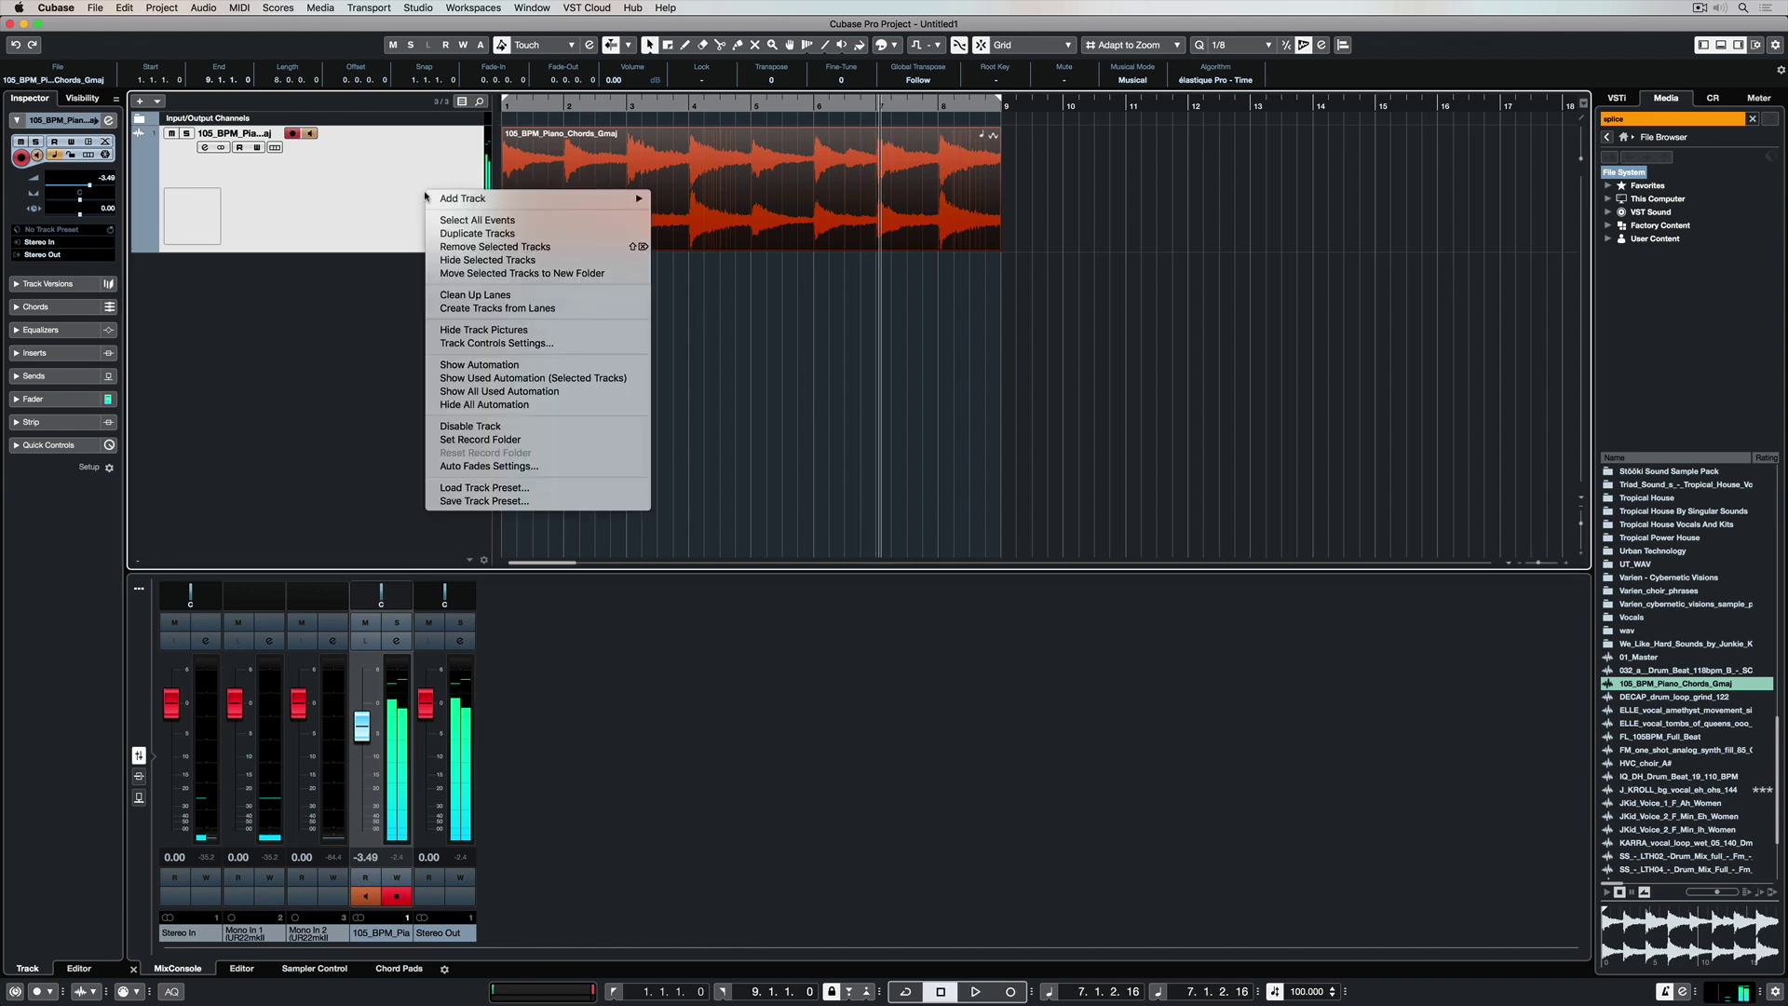
{"action": "left_click", "coordinate": [468, 246]}
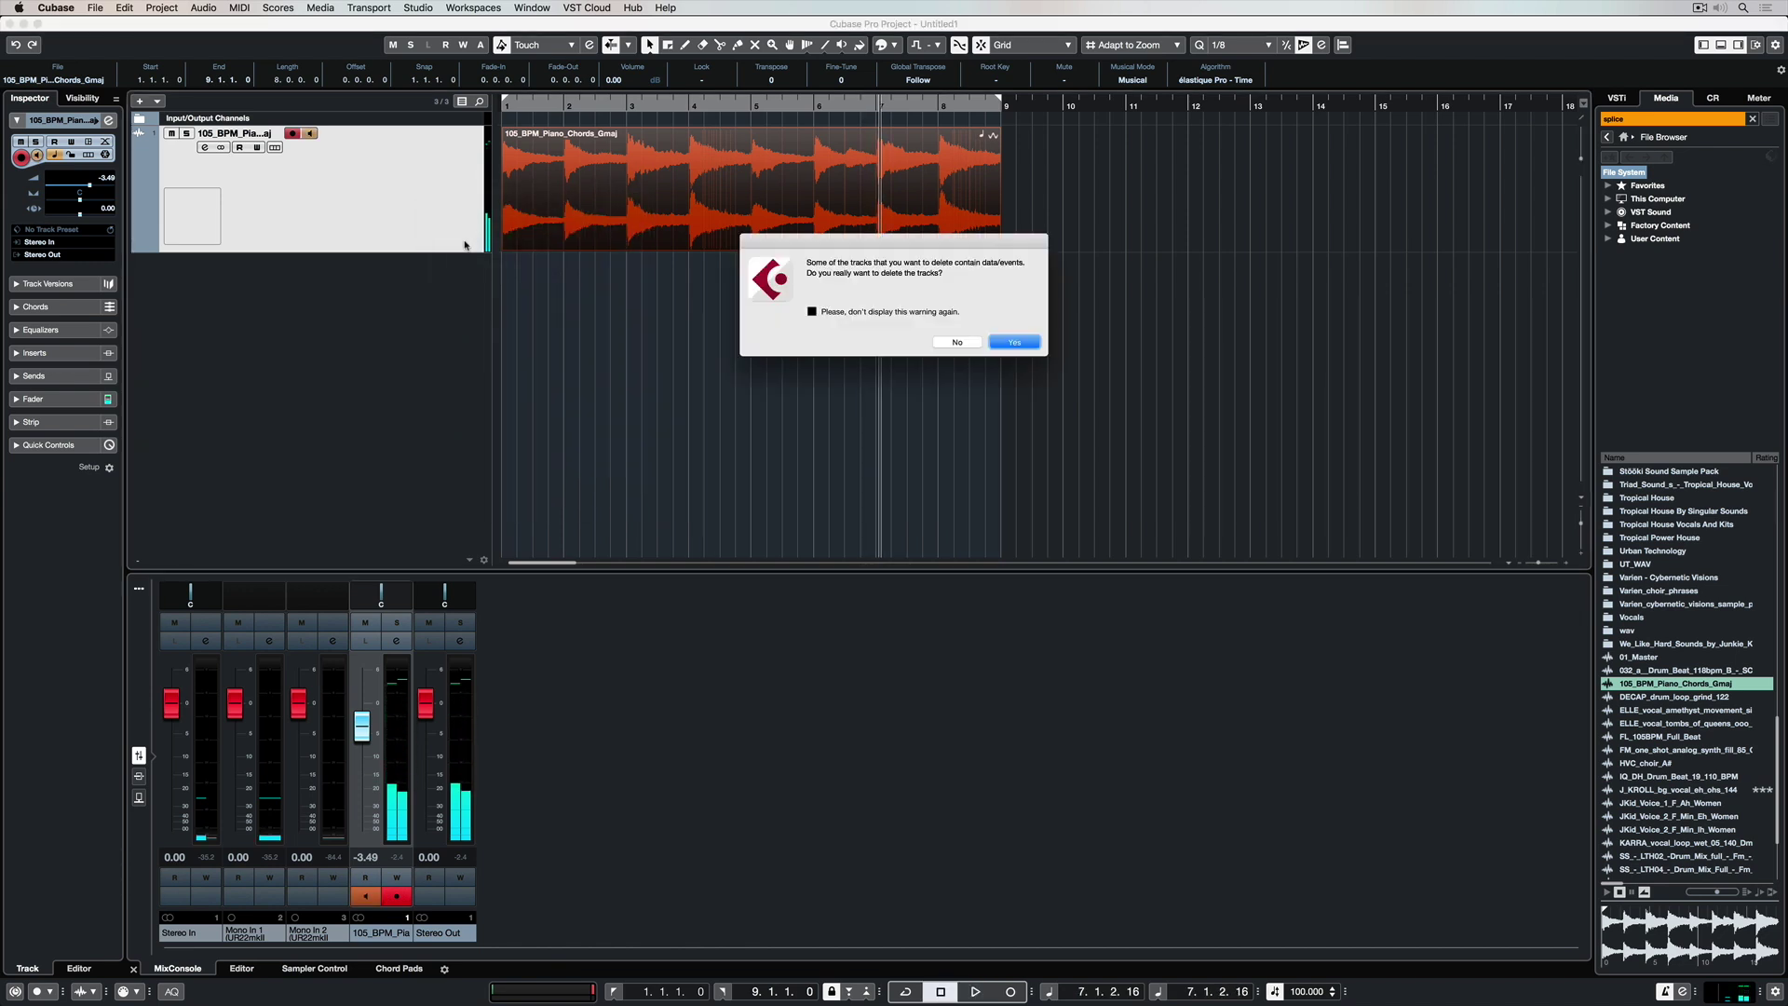
{"action": "left_click", "coordinate": [819, 314]}
{"action": "left_click", "coordinate": [1017, 343]}
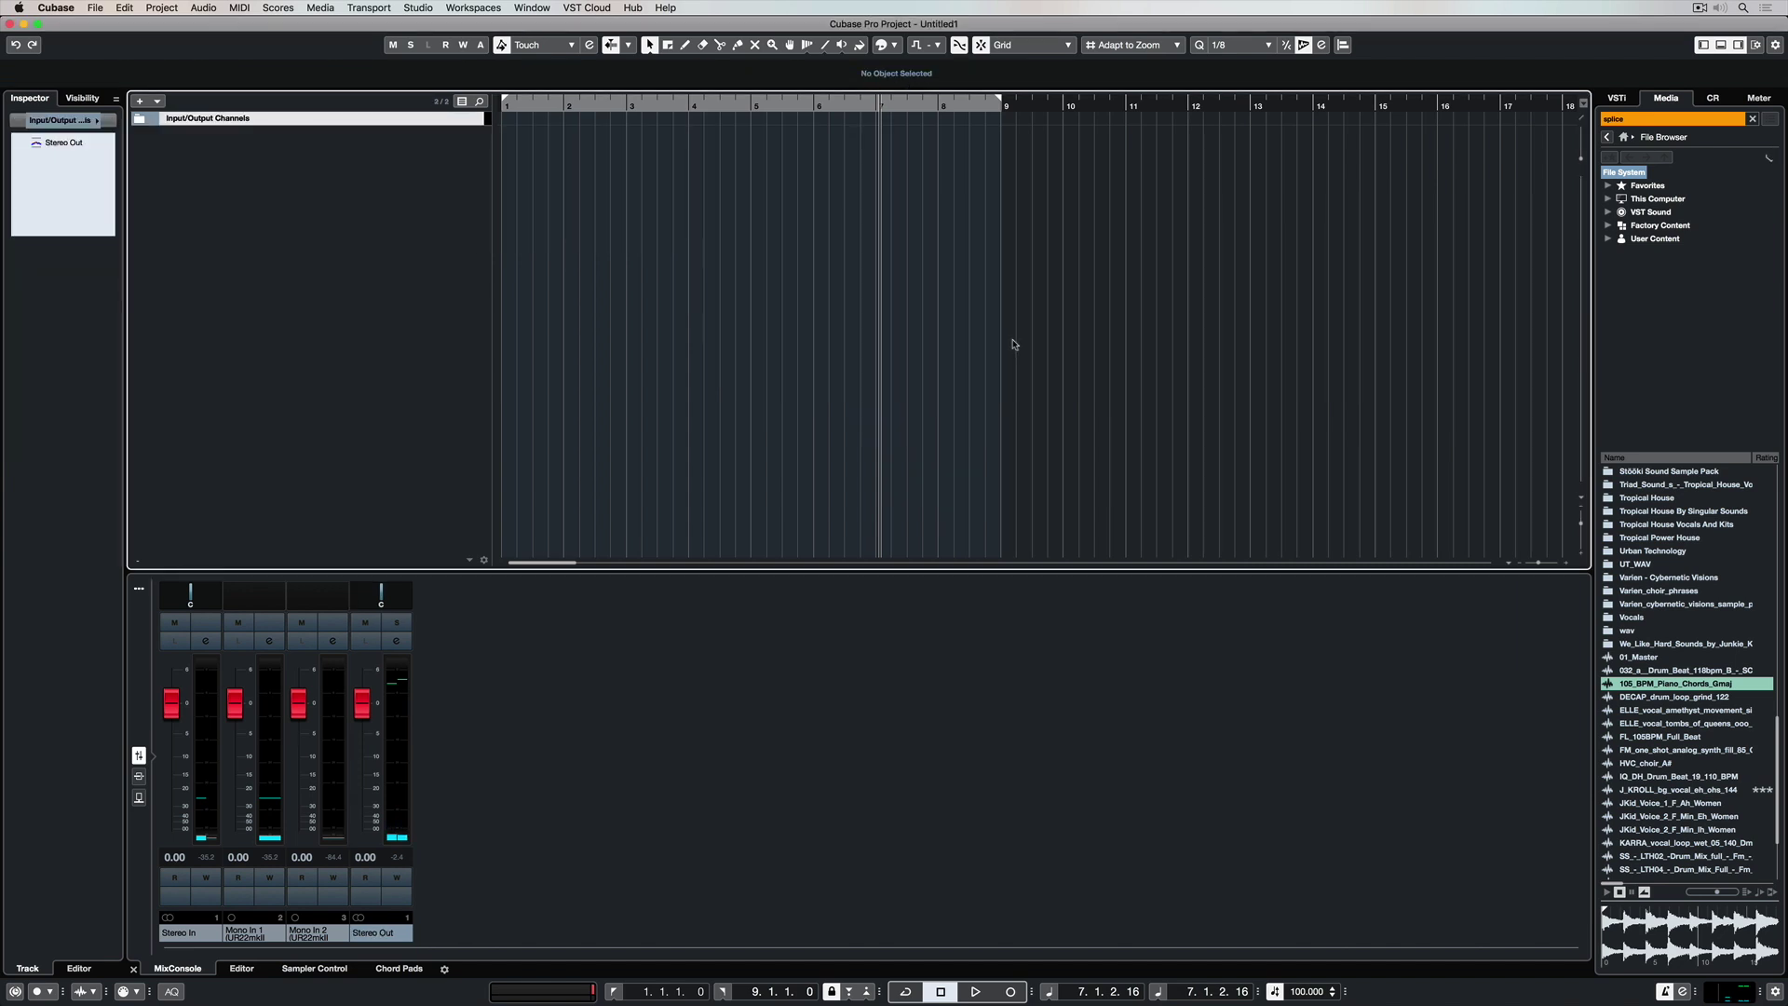
- Preview the piano chord loop in the media browser and restart project playback
{"action": "left_click", "coordinate": [1744, 891]}
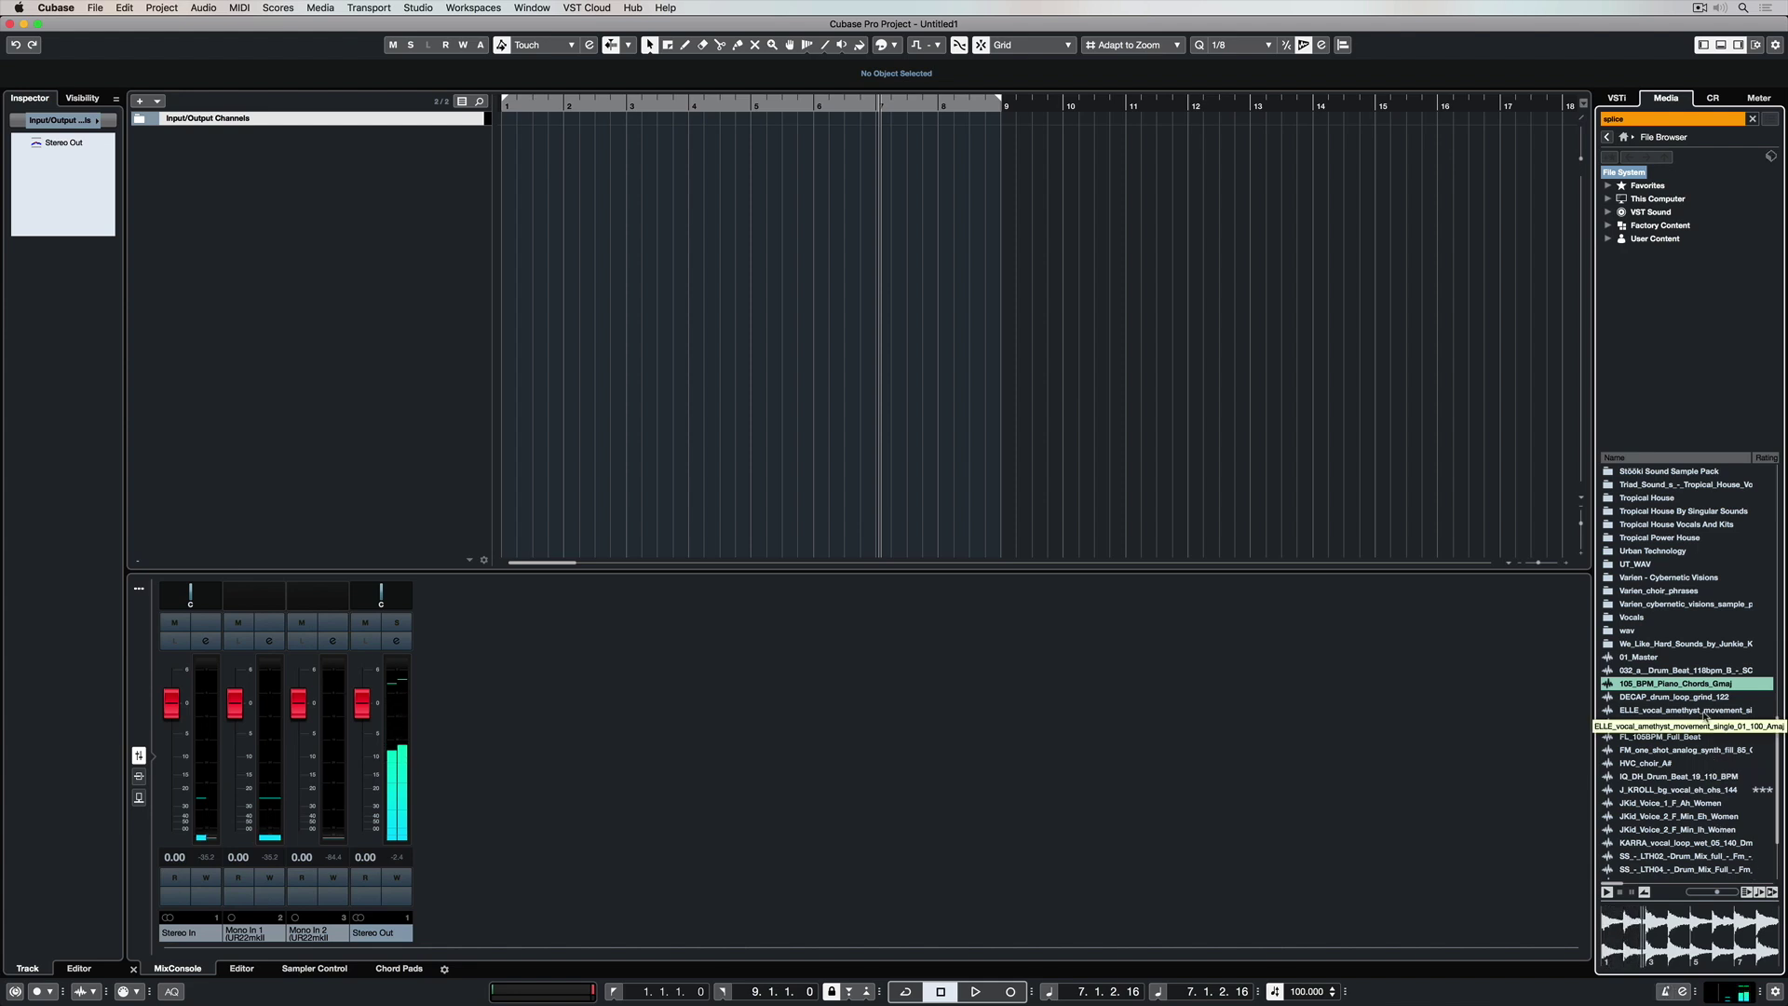
{"action": "key", "text": "space"}
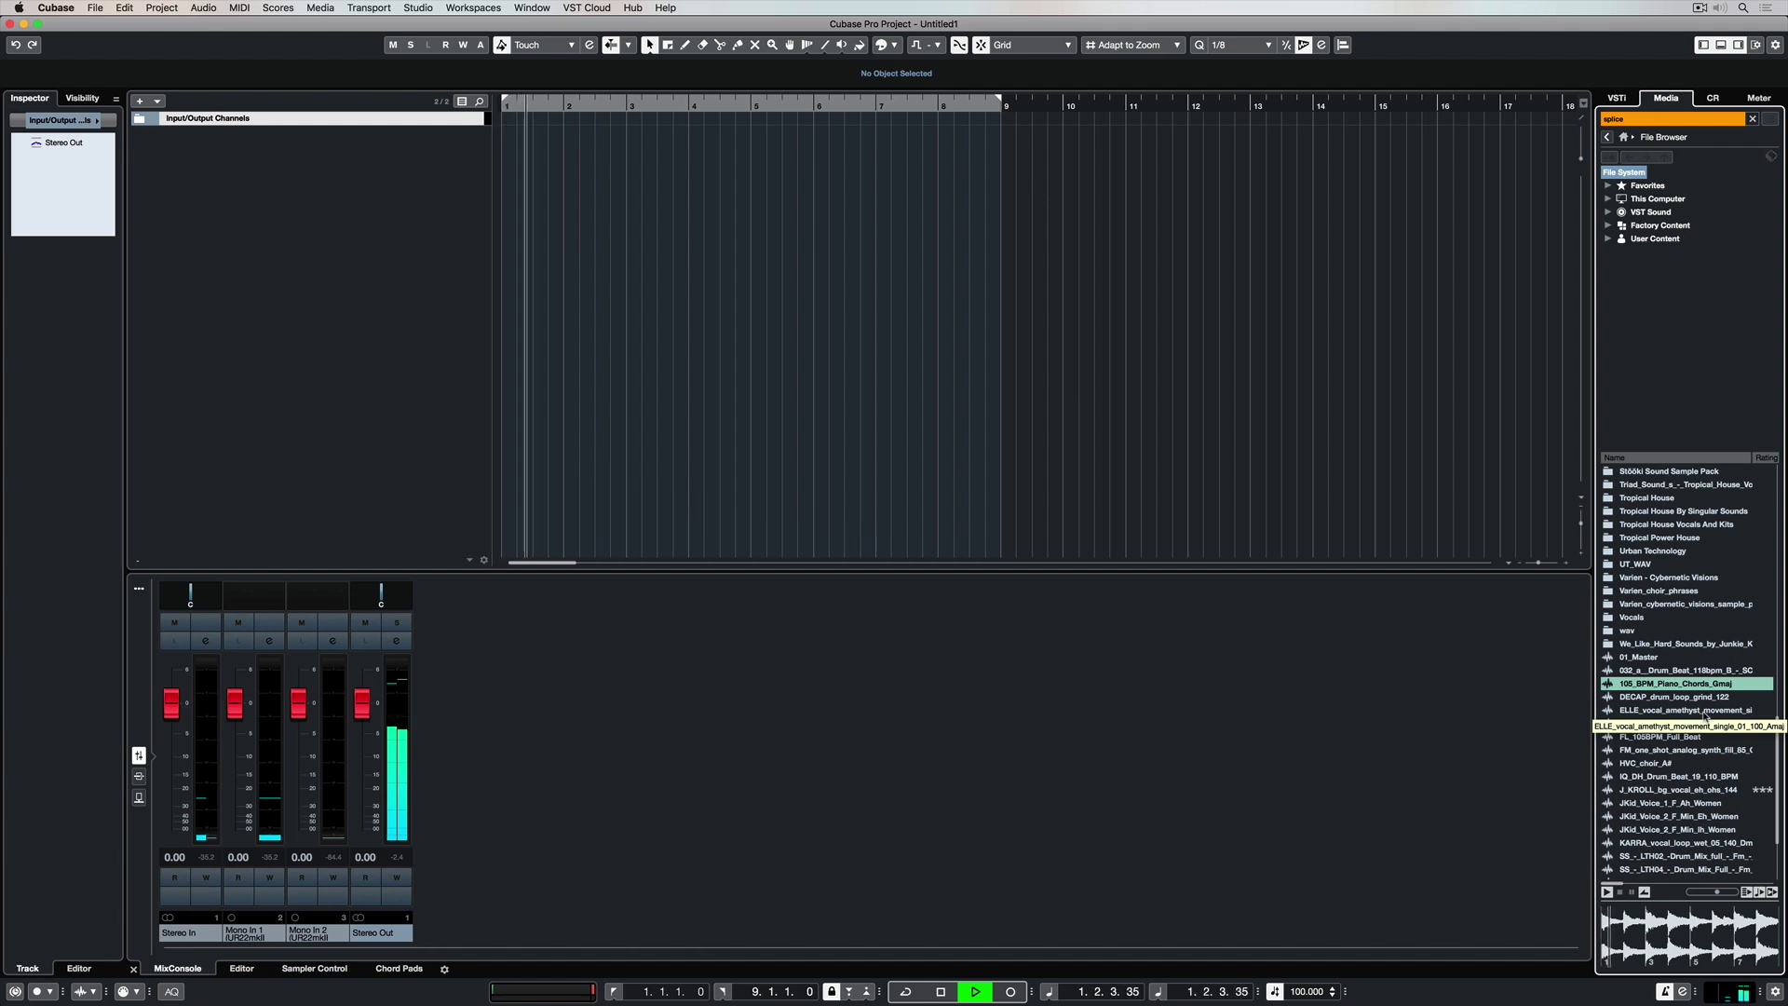
{"action": "scroll", "coordinate": [1686, 746], "scroll_direction": "up", "scroll_amount": 3}
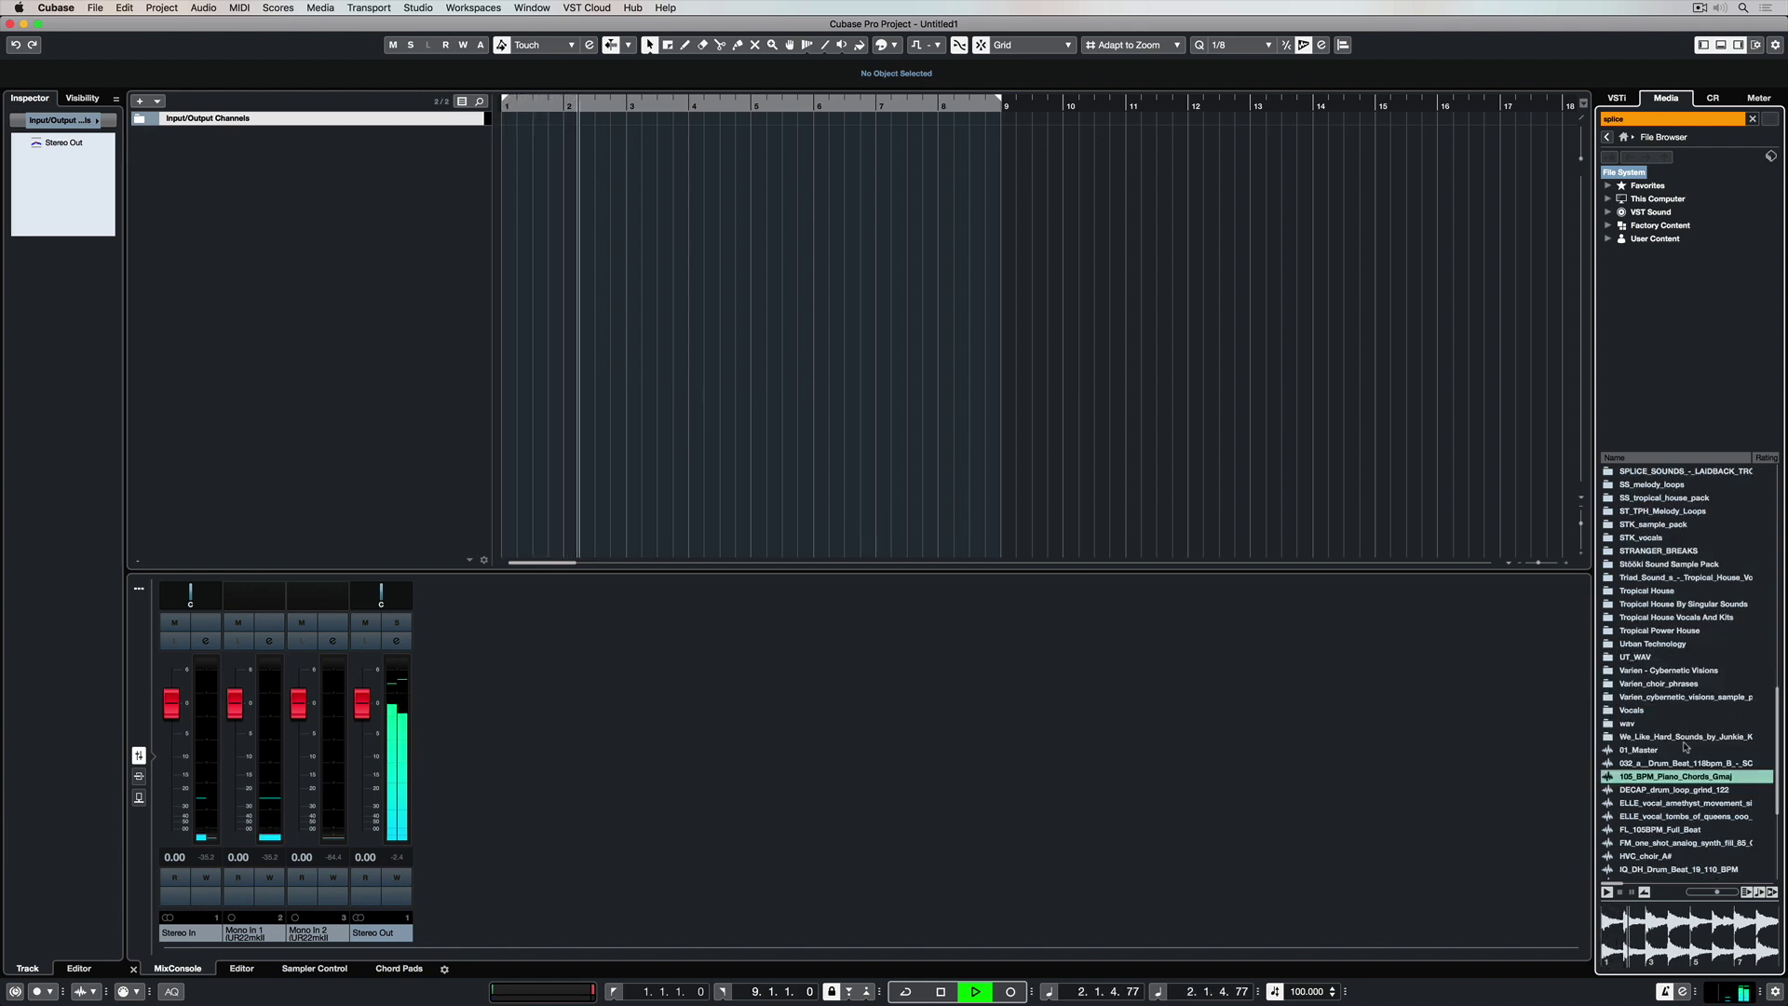
- Drop 105_BPM_Piano_Chords_Gmaj at bar 1 and accept the default Import Options
{"action": "left_click_drag", "start_coordinate": [1671, 776], "coordinate": [507, 137]}
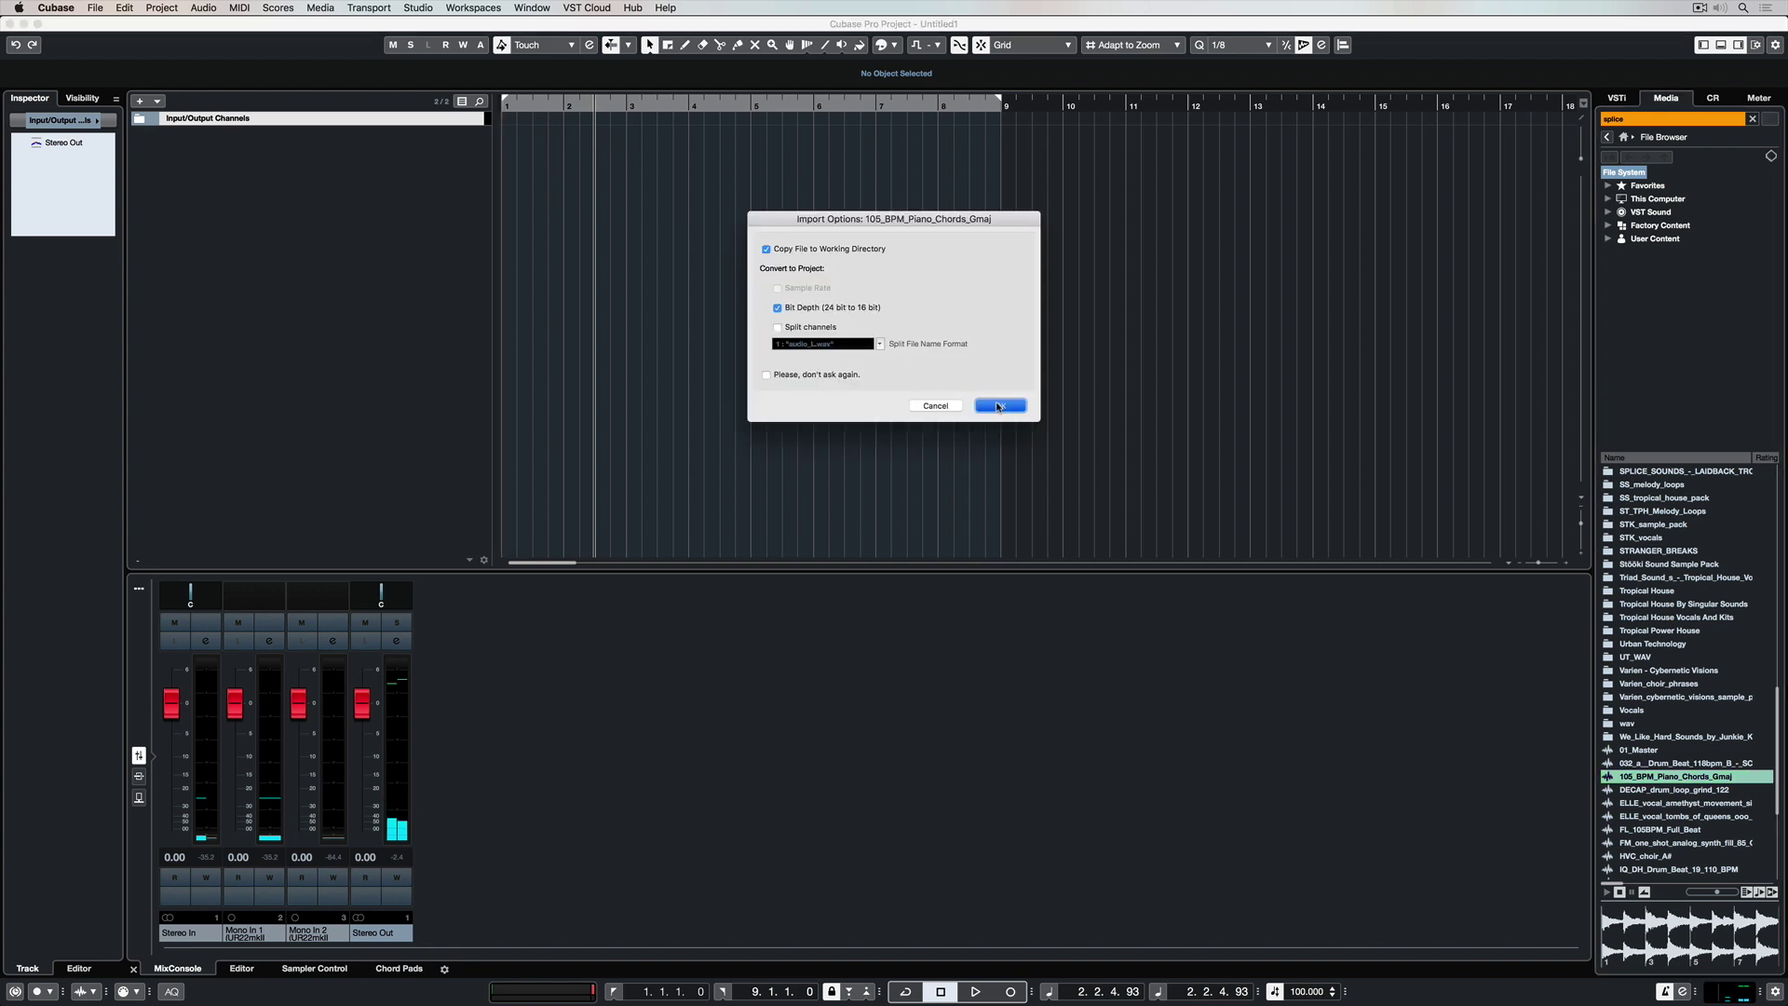
{"action": "left_click", "coordinate": [998, 406]}
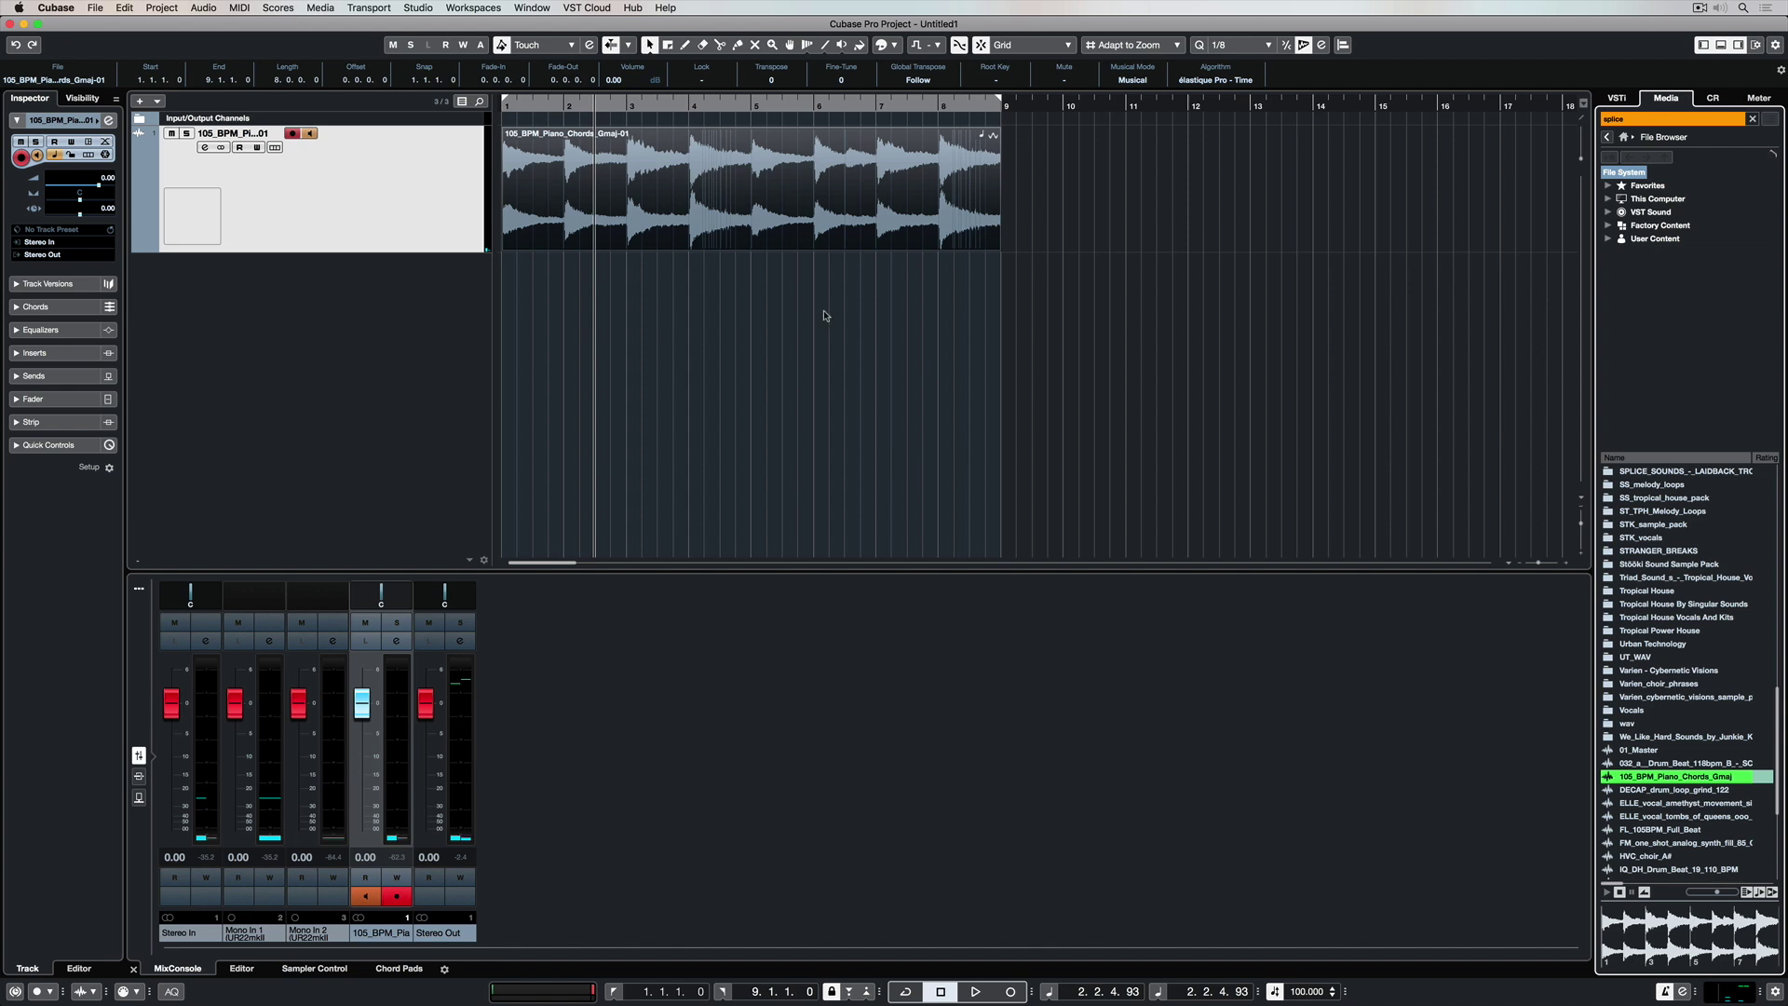
{"action": "left_click", "coordinate": [649, 44]}
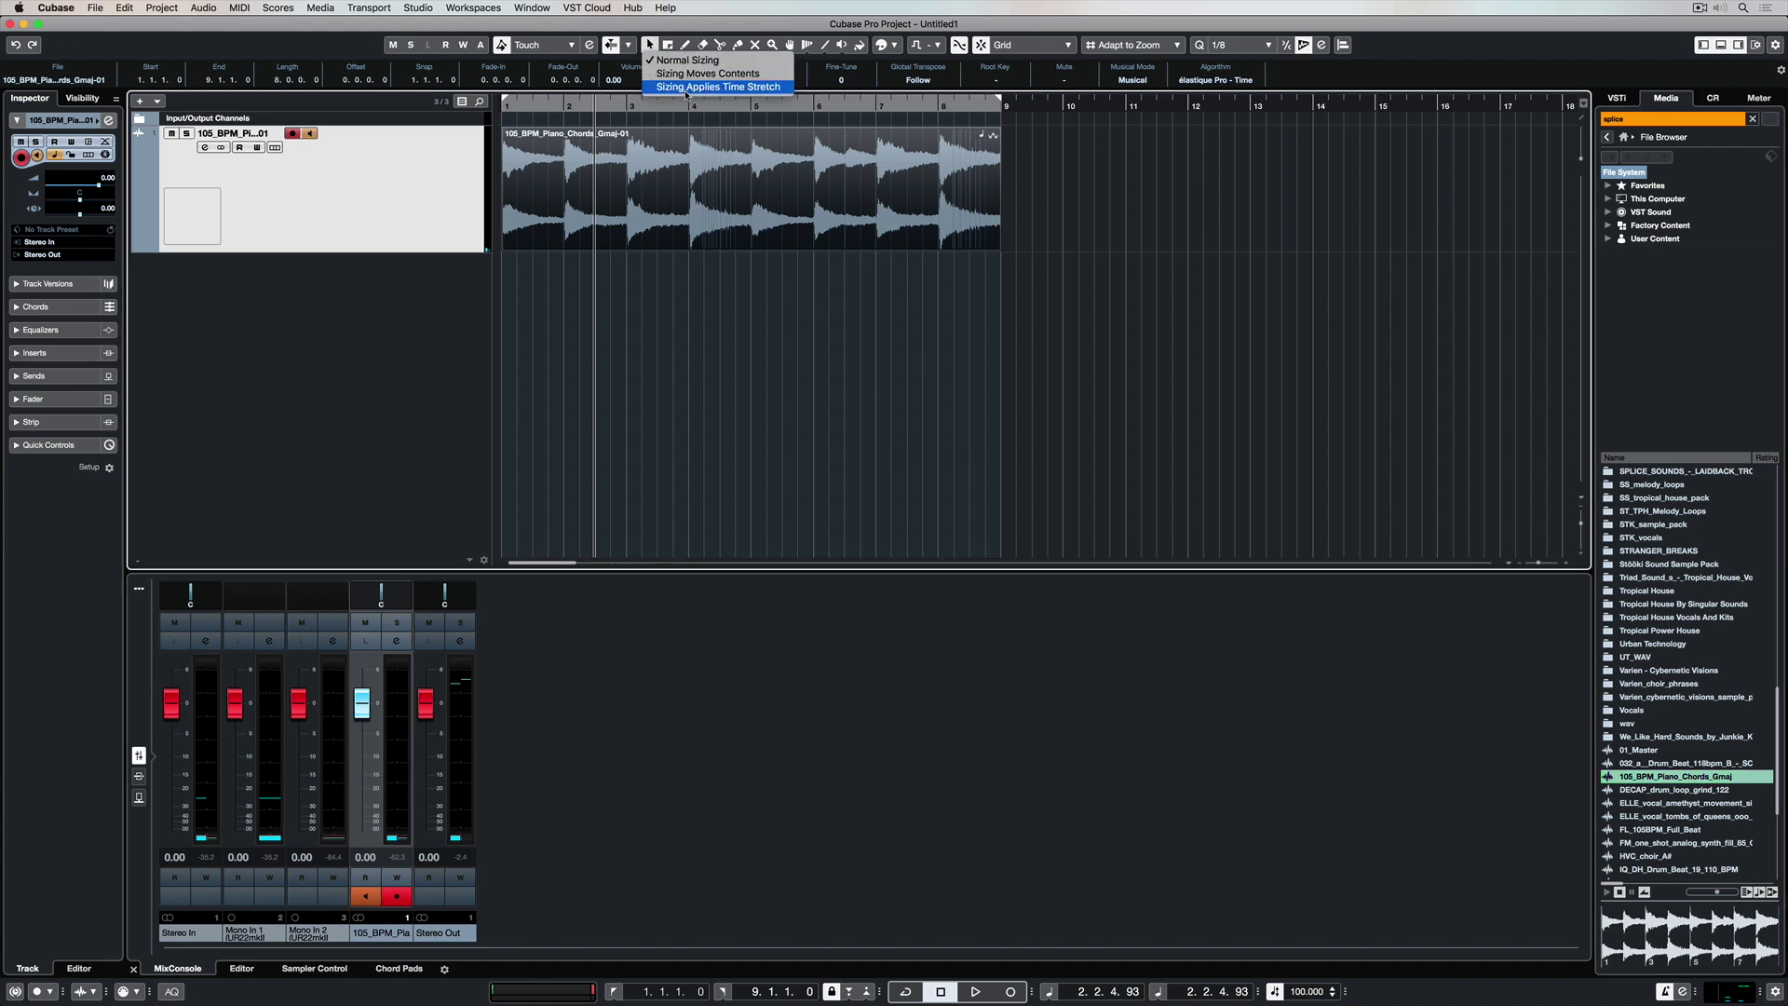
- With Sizing Applies Time Stretch, squeeze the piano event to 4 bars and play it
{"action": "left_click", "coordinate": [686, 89]}
{"action": "left_click_drag", "start_coordinate": [998, 249], "coordinate": [752, 234]}
{"action": "key", "text": "space"}
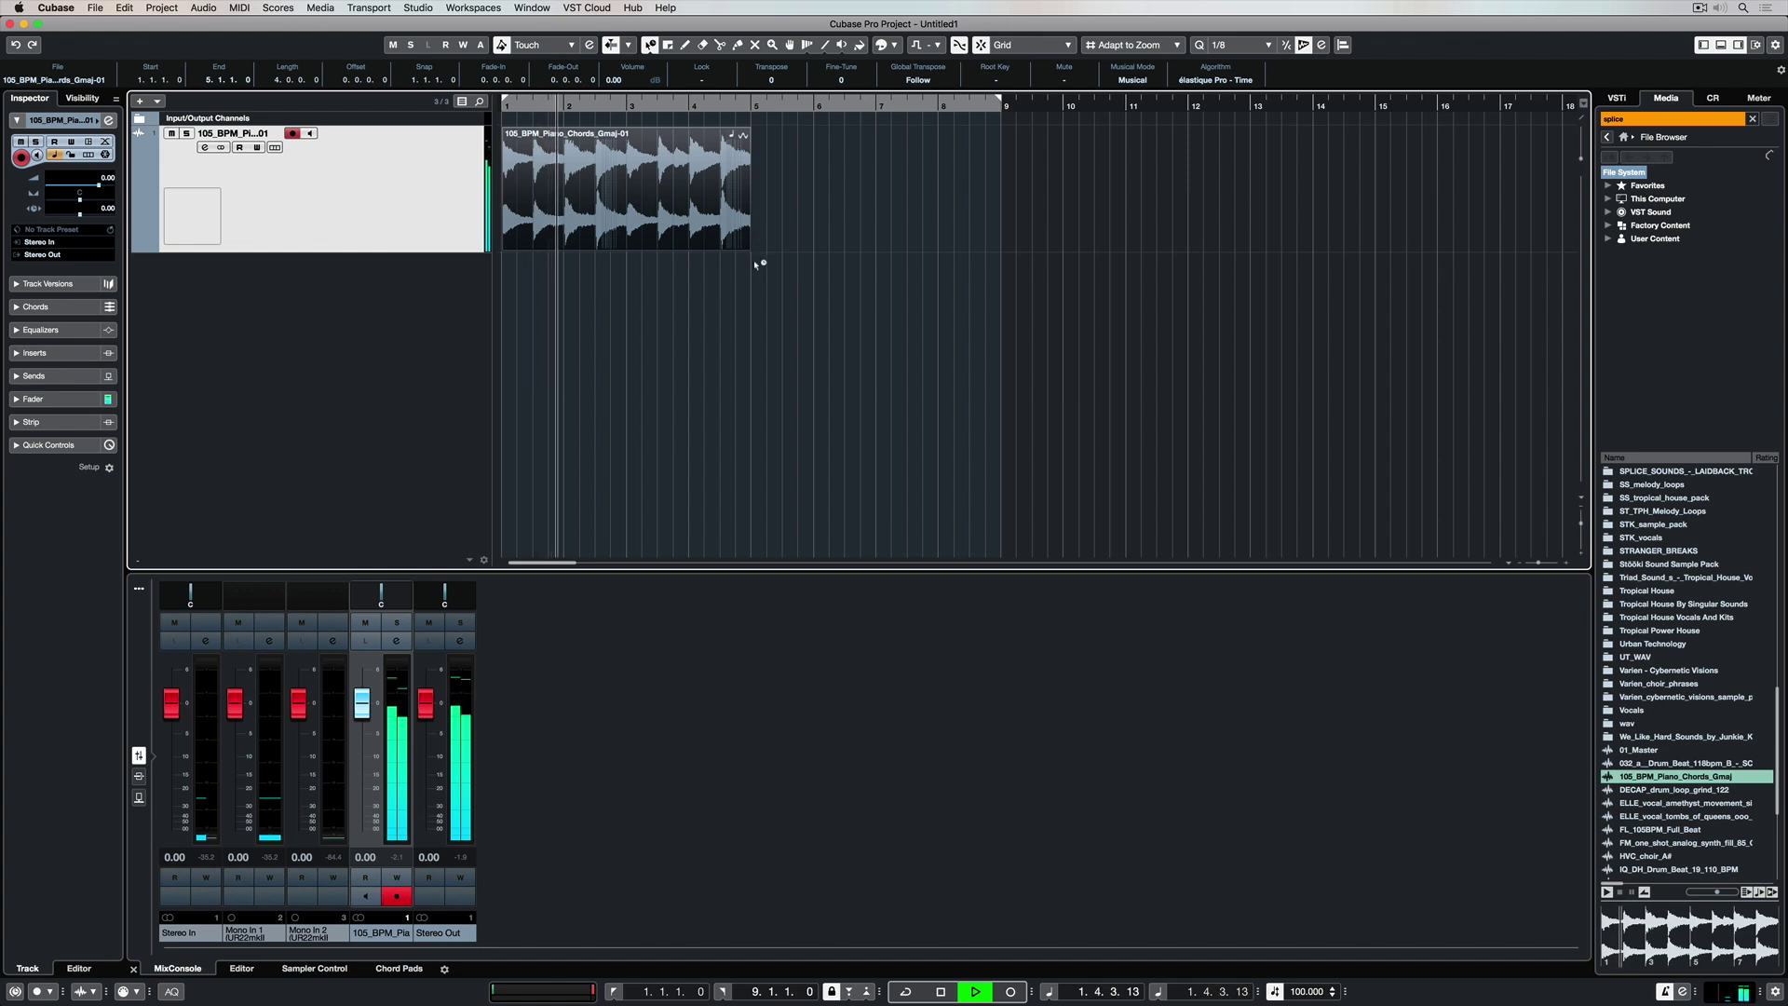
{"action": "key", "text": "space"}
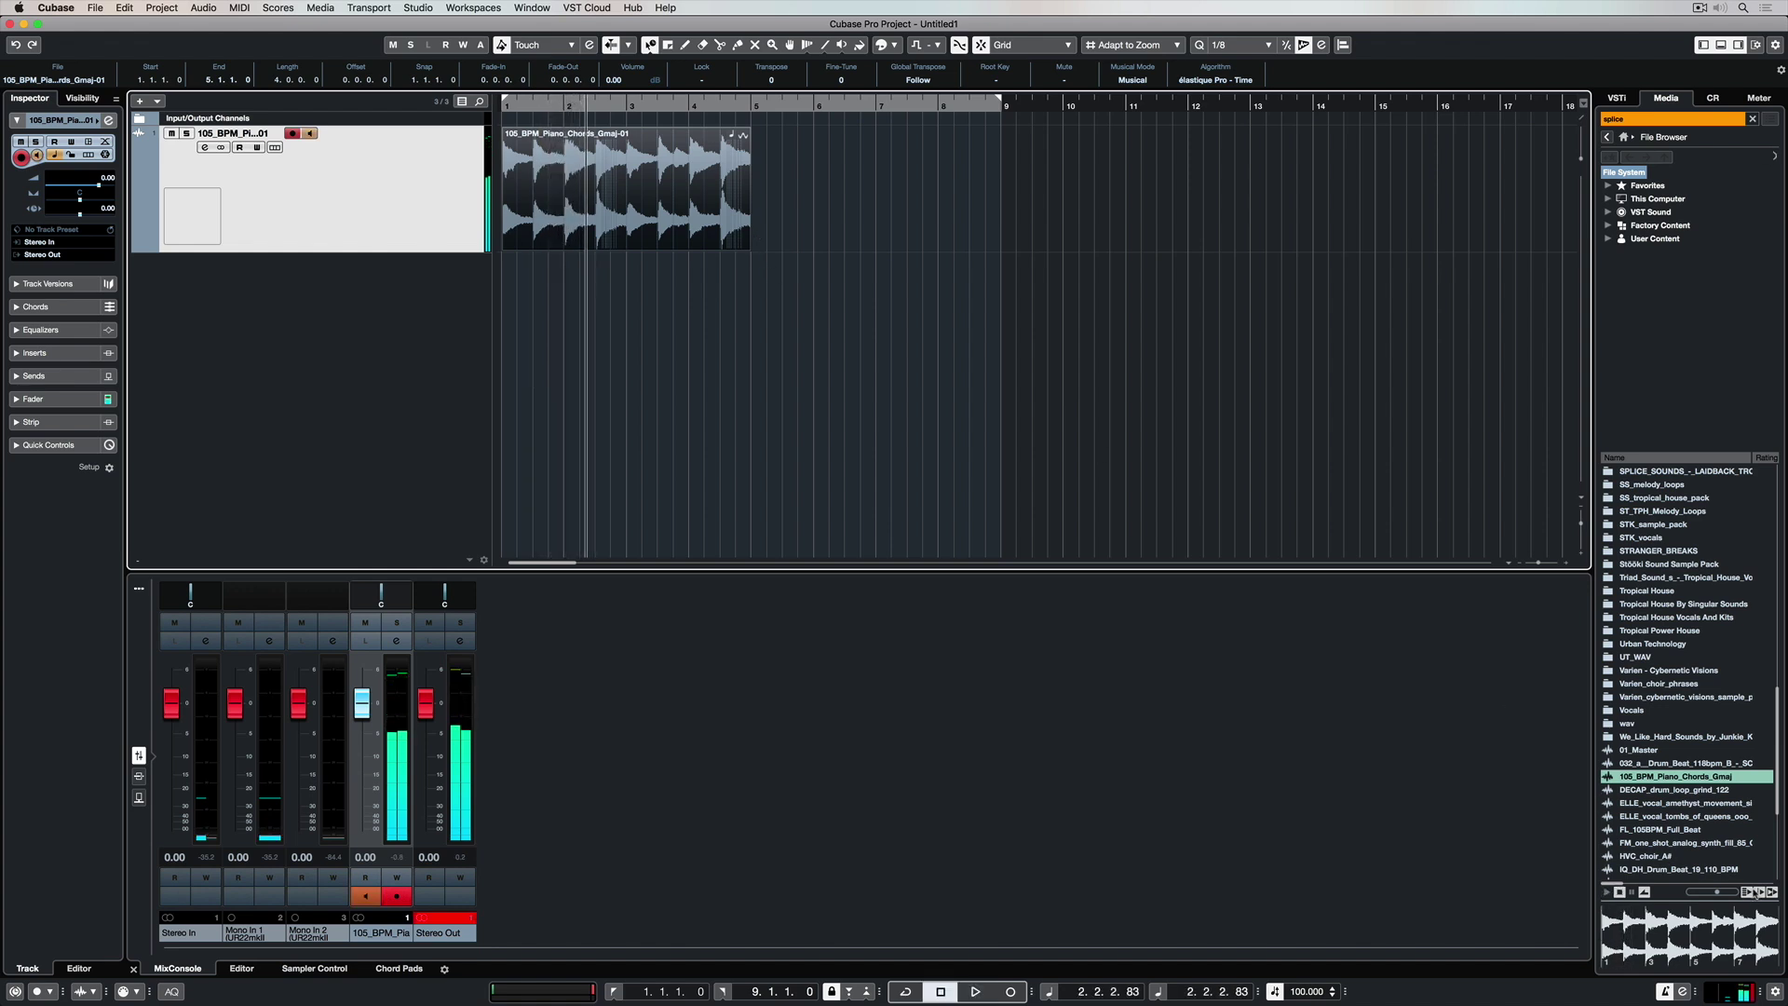
{"action": "left_click", "coordinate": [1756, 892]}
{"action": "key", "text": "space"}
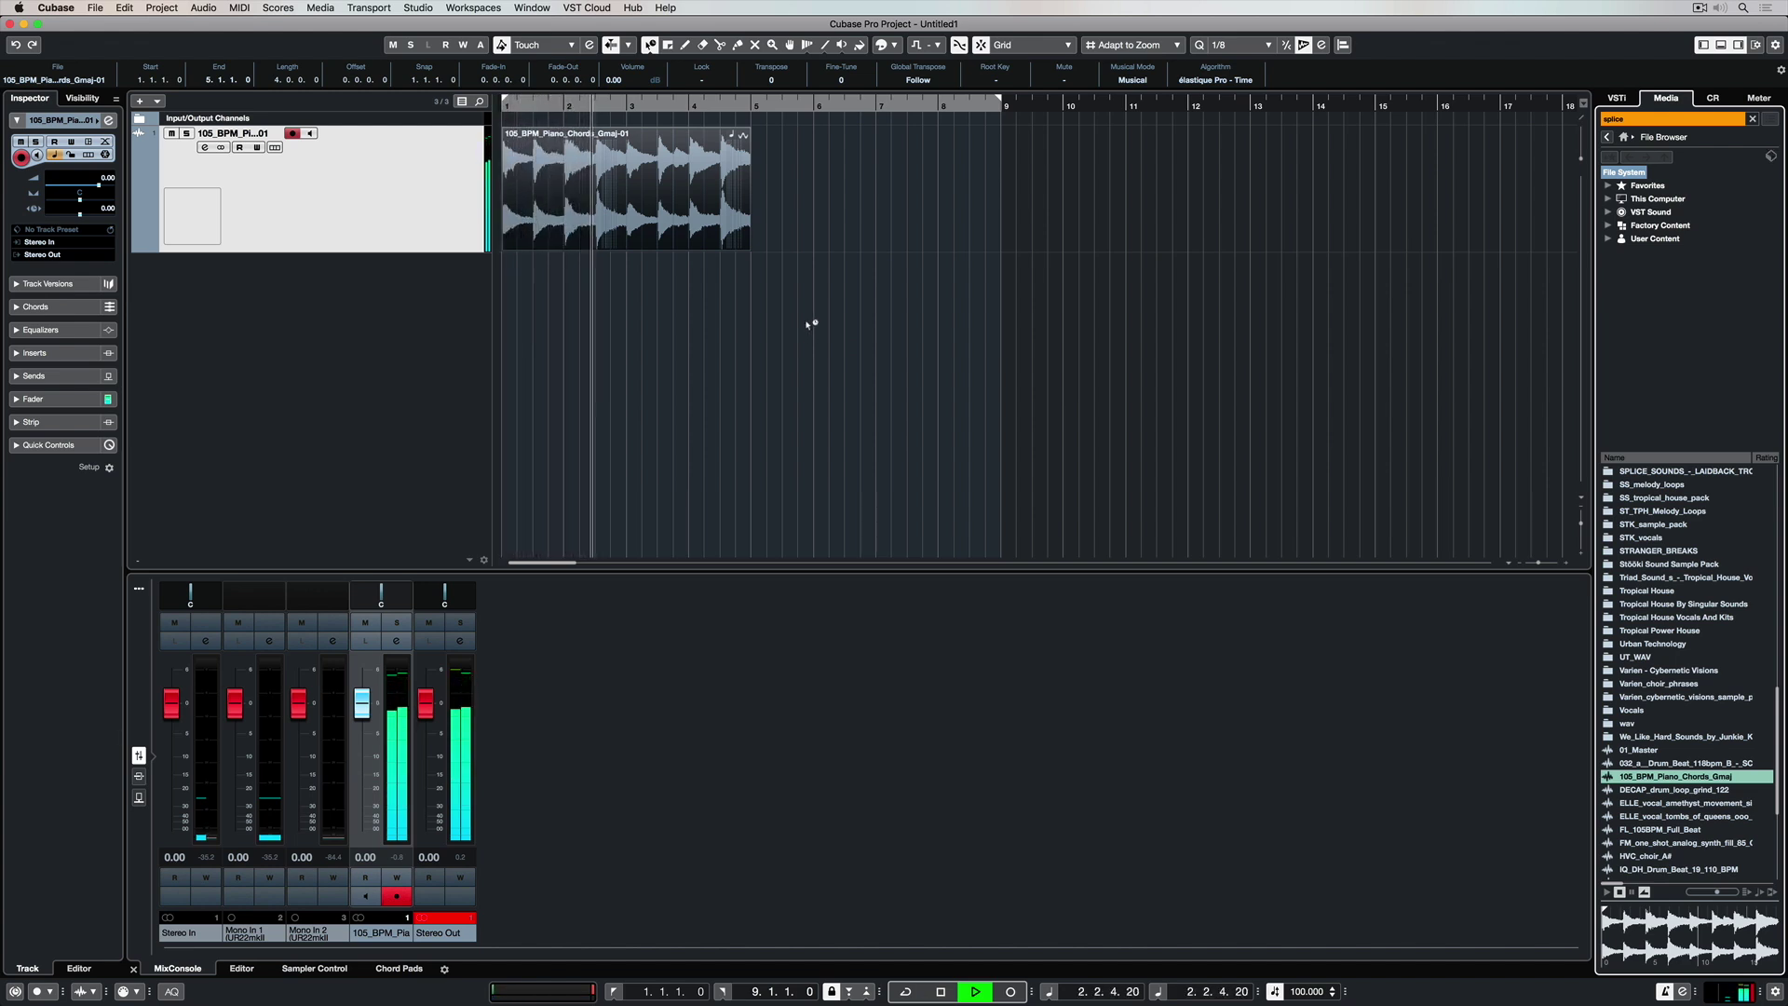
- Stop playback and drag the event back to 8 bars ending at bar 9
{"action": "key", "text": "1"}
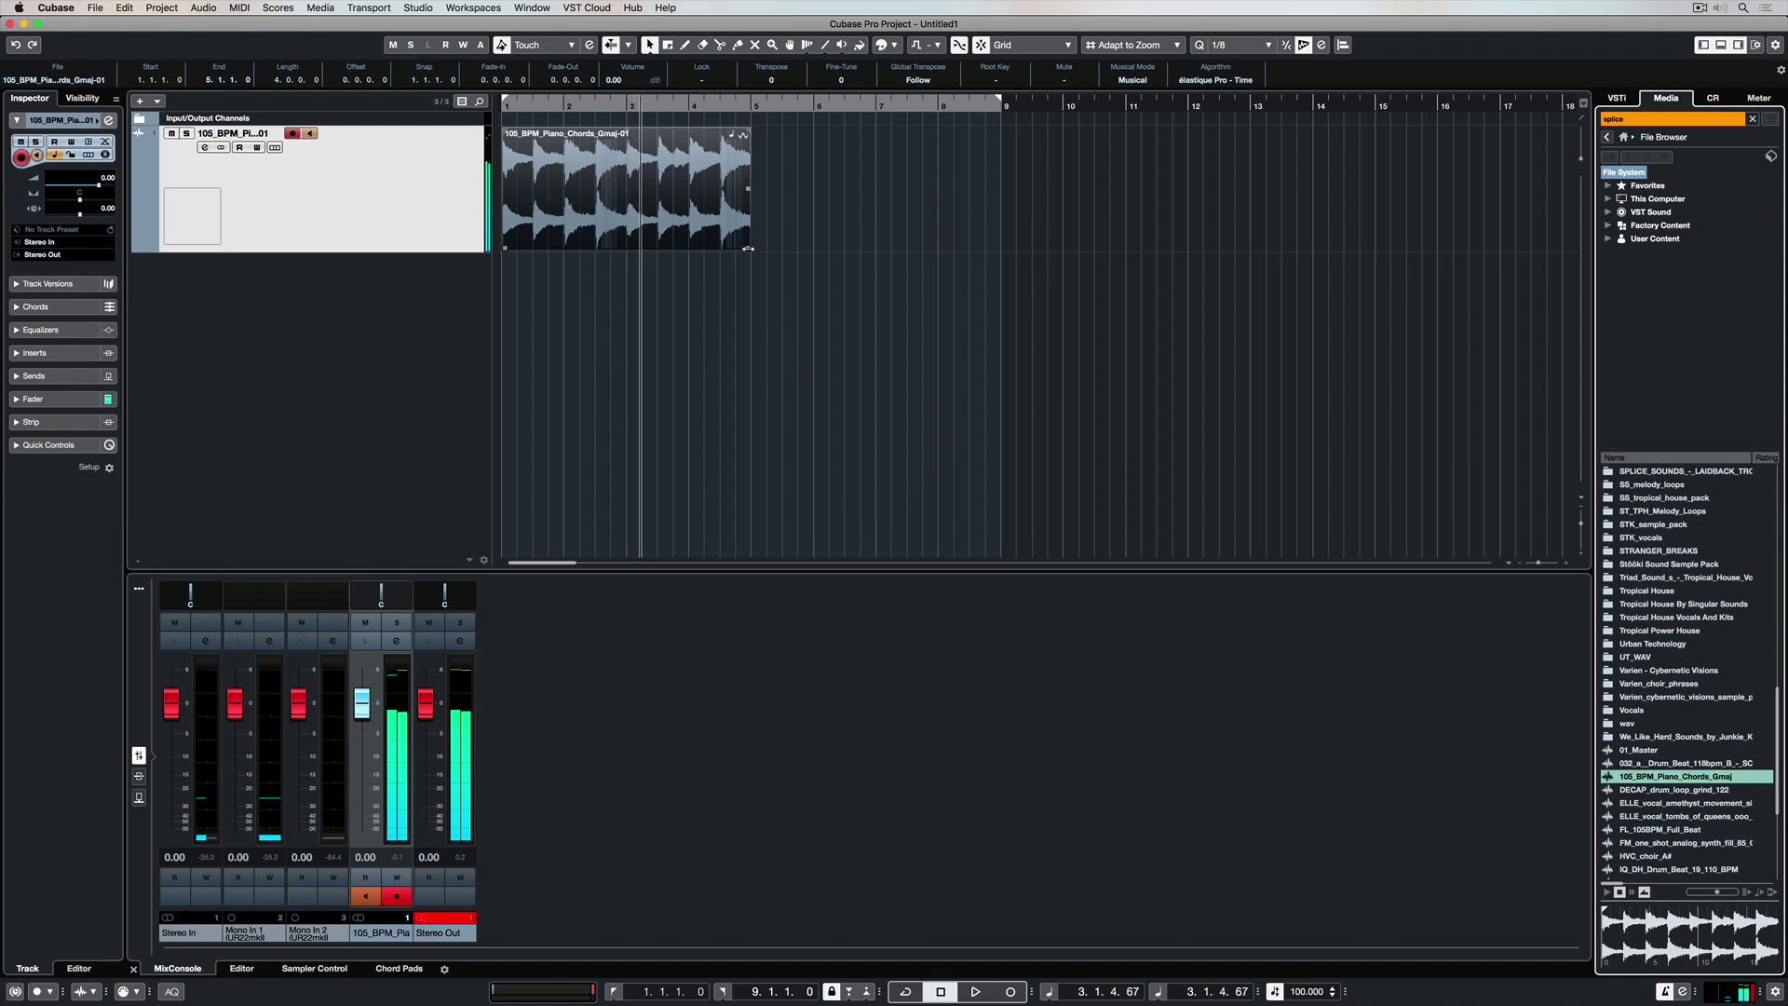
{"action": "key", "text": "space"}
{"action": "left_click_drag", "start_coordinate": [743, 246], "coordinate": [1005, 240]}
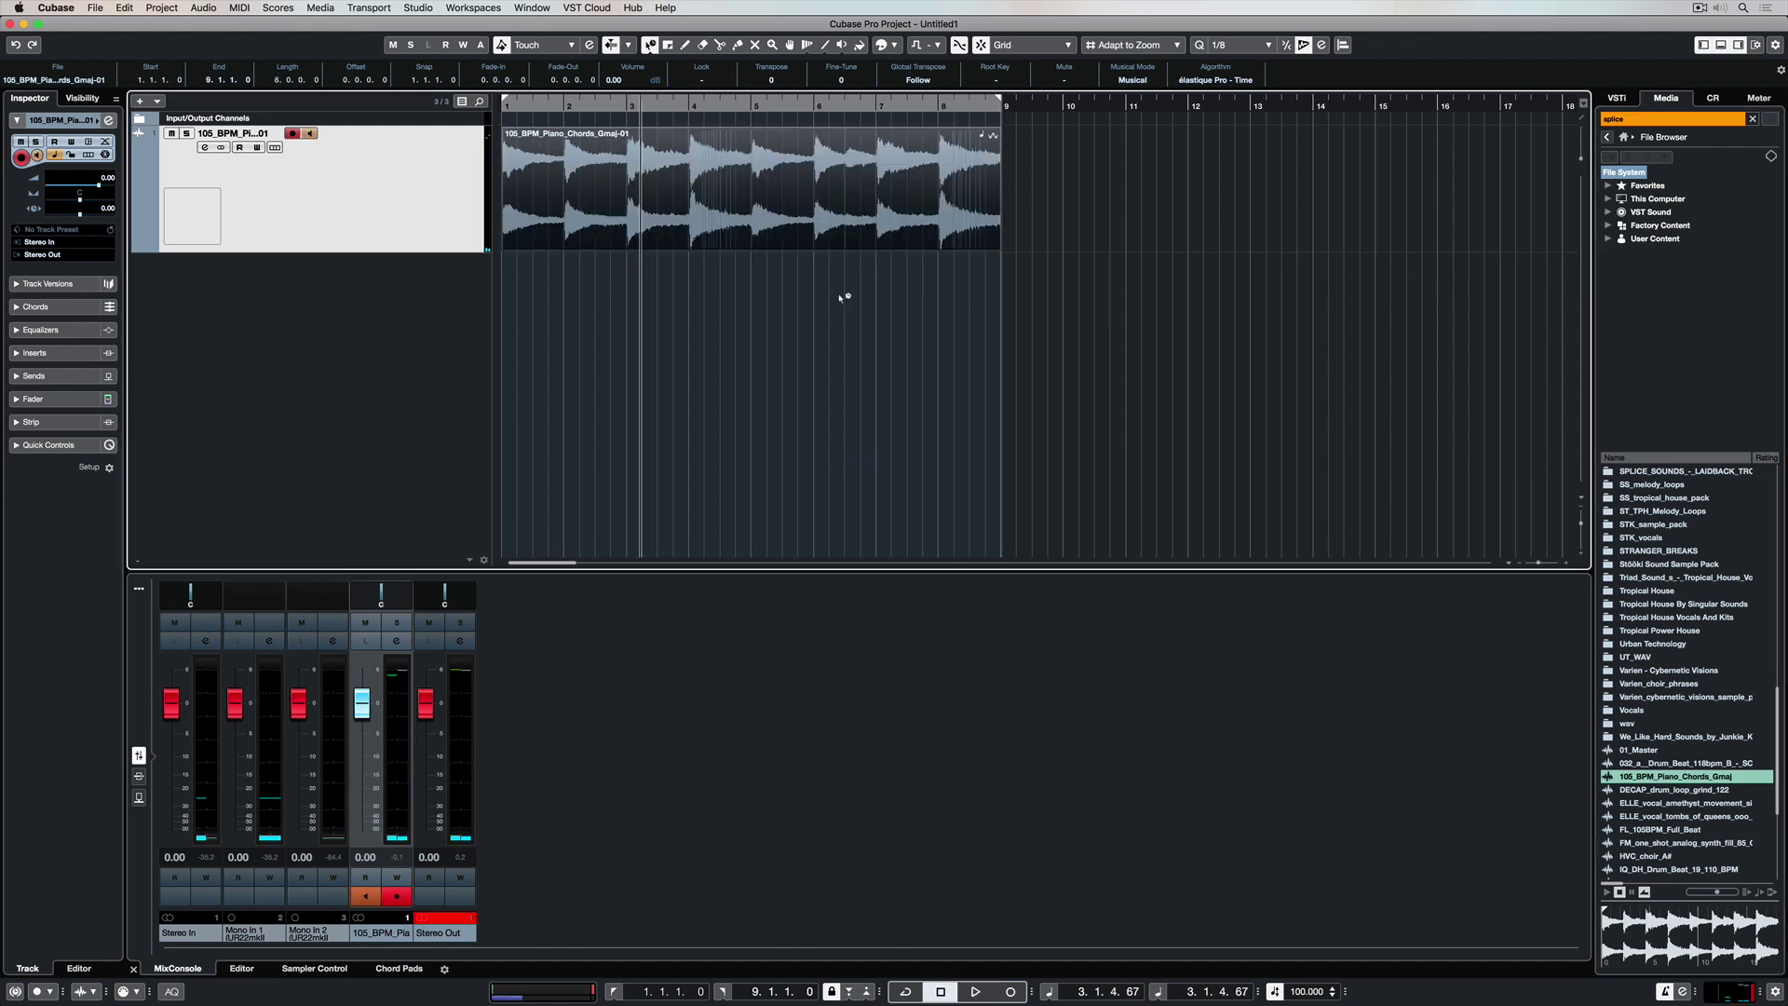
{"action": "key", "text": "1"}
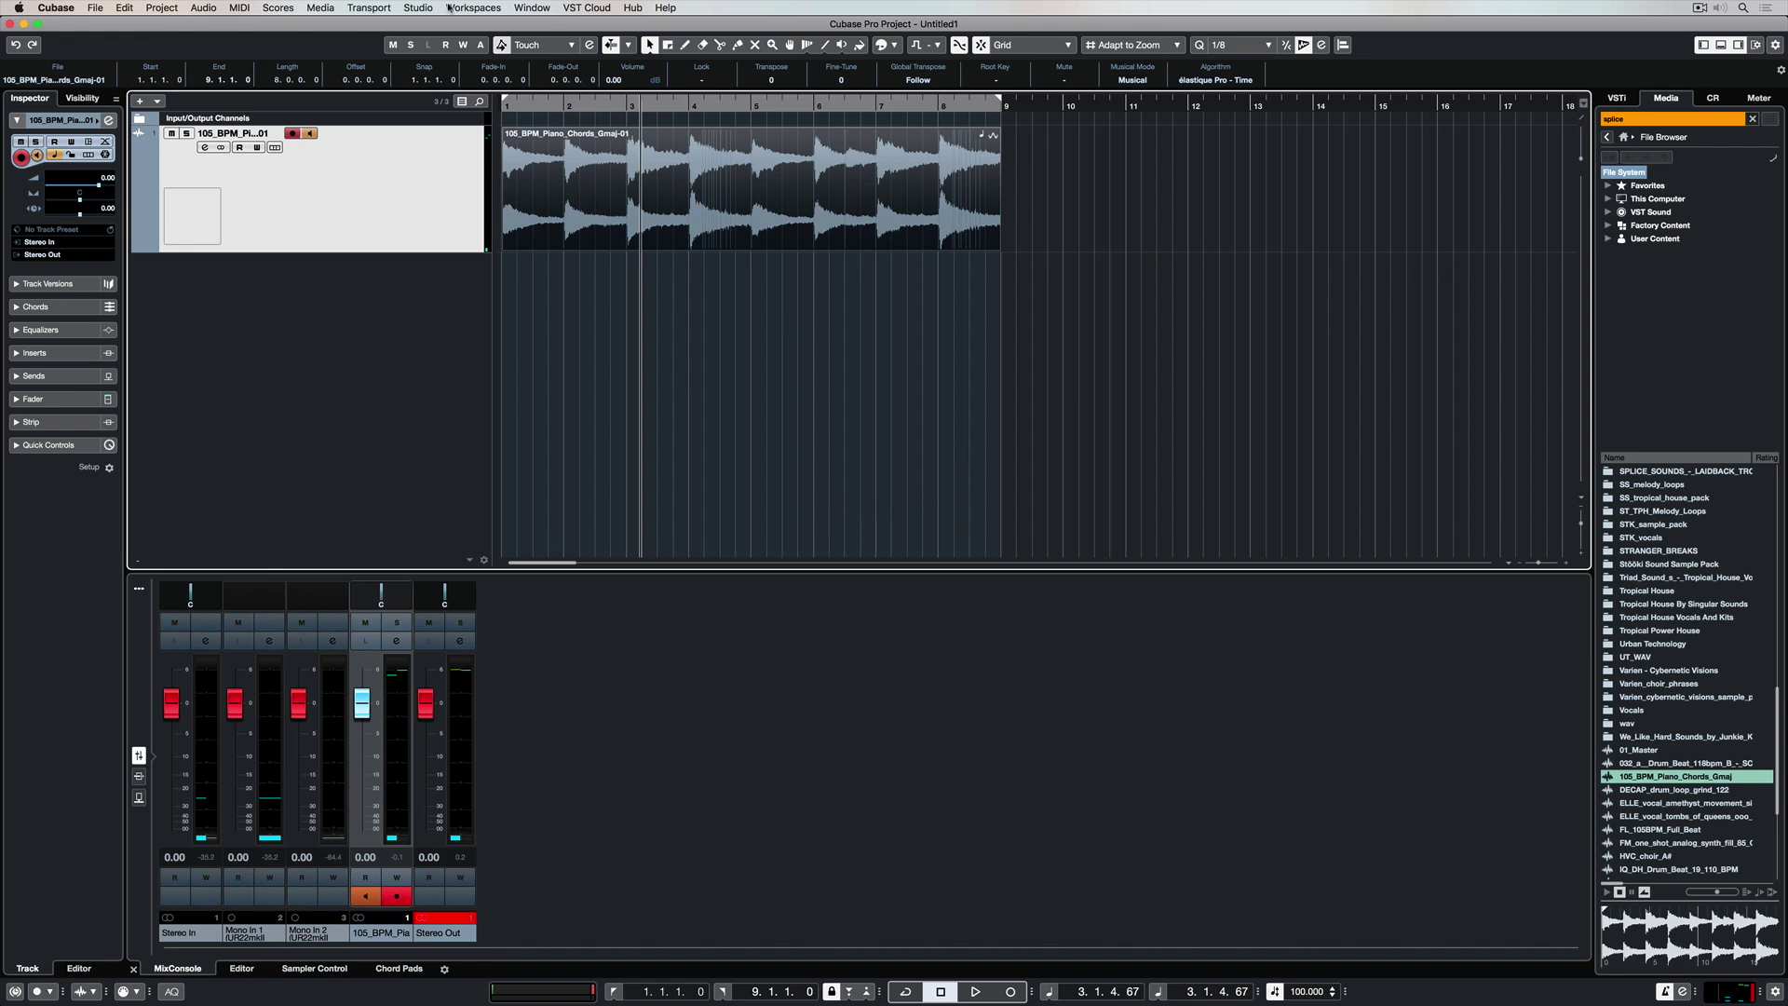
- In the Pool, set the piano clip's algorithm to élastique Pro - Formant Time
{"action": "left_click", "coordinate": [325, 26]}
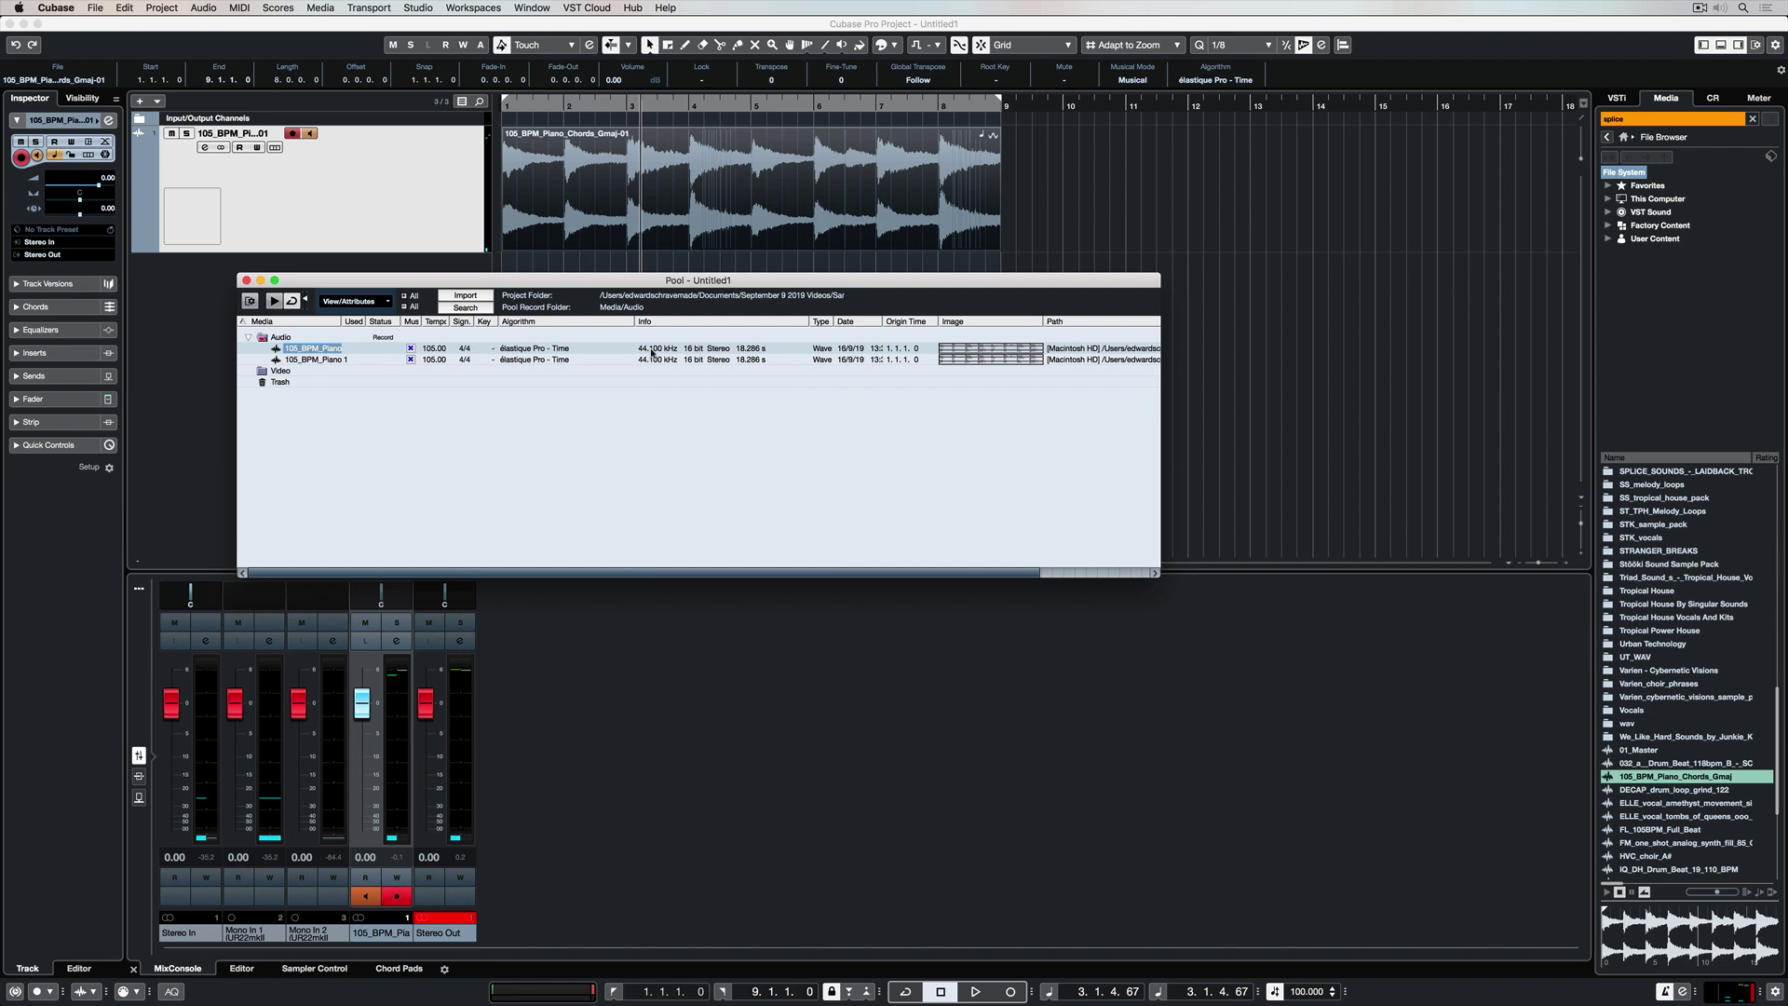
{"action": "left_click", "coordinate": [519, 348]}
{"action": "mouse_move", "coordinate": [527, 364]}
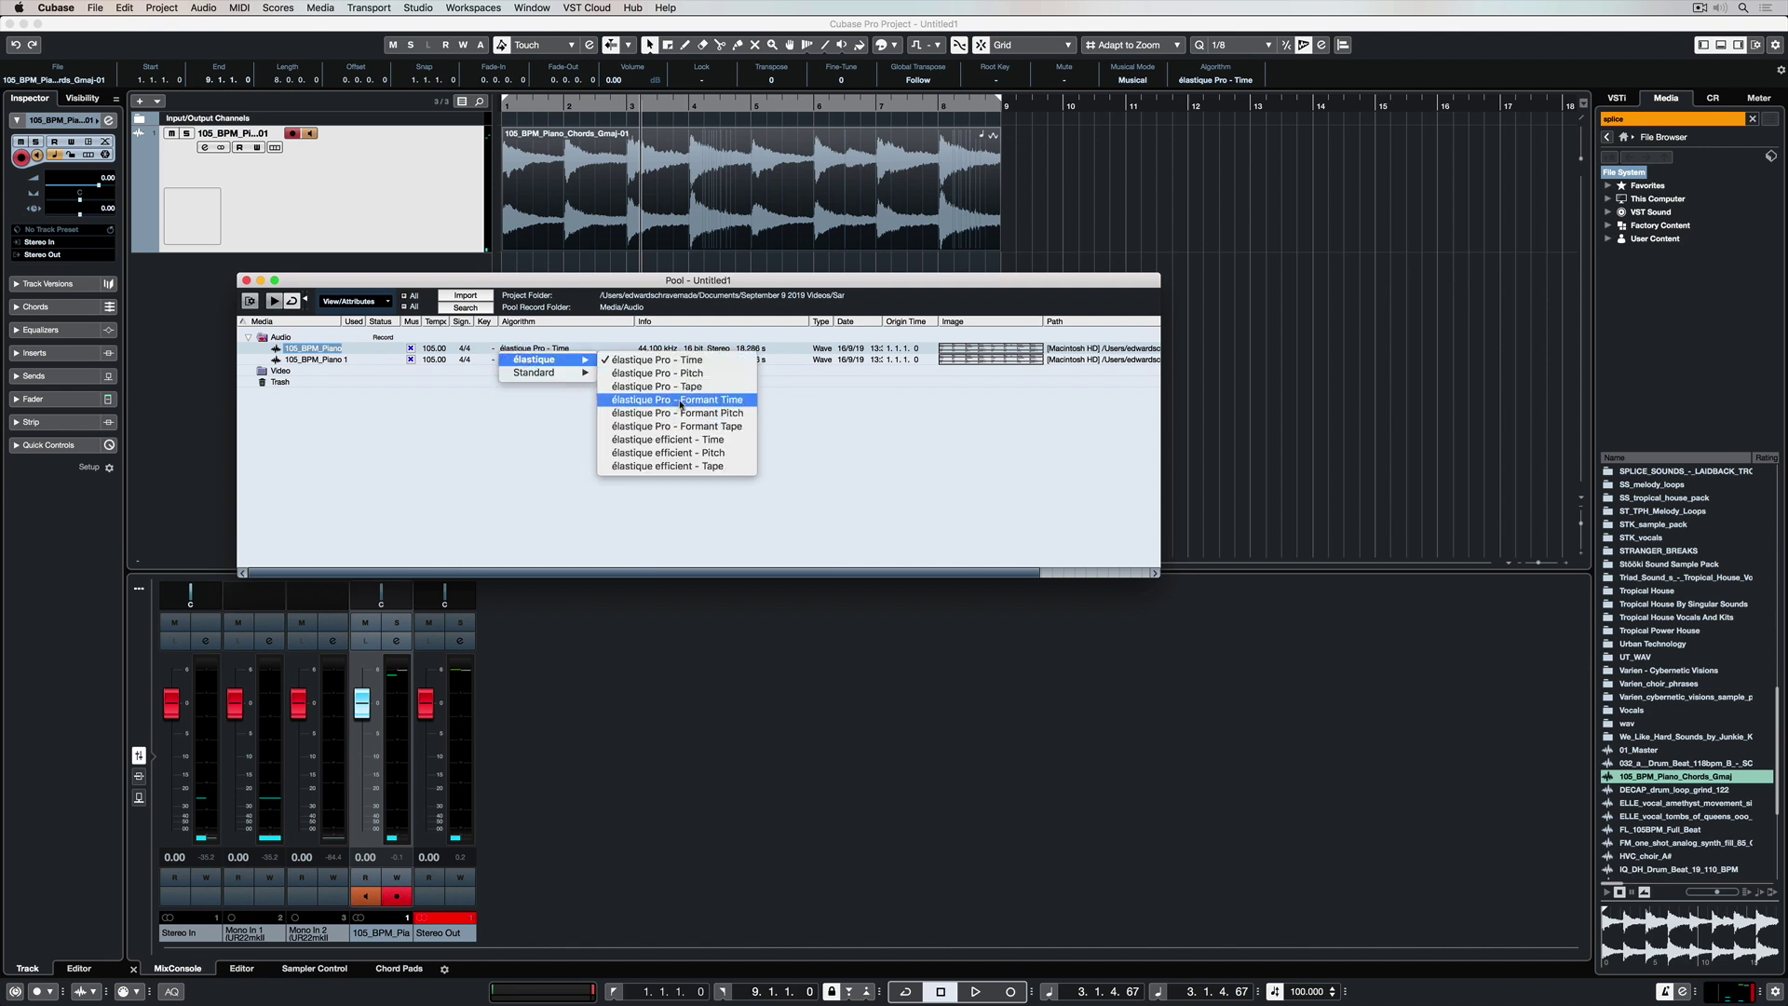
{"action": "left_click", "coordinate": [630, 402]}
{"action": "left_click", "coordinate": [247, 281]}
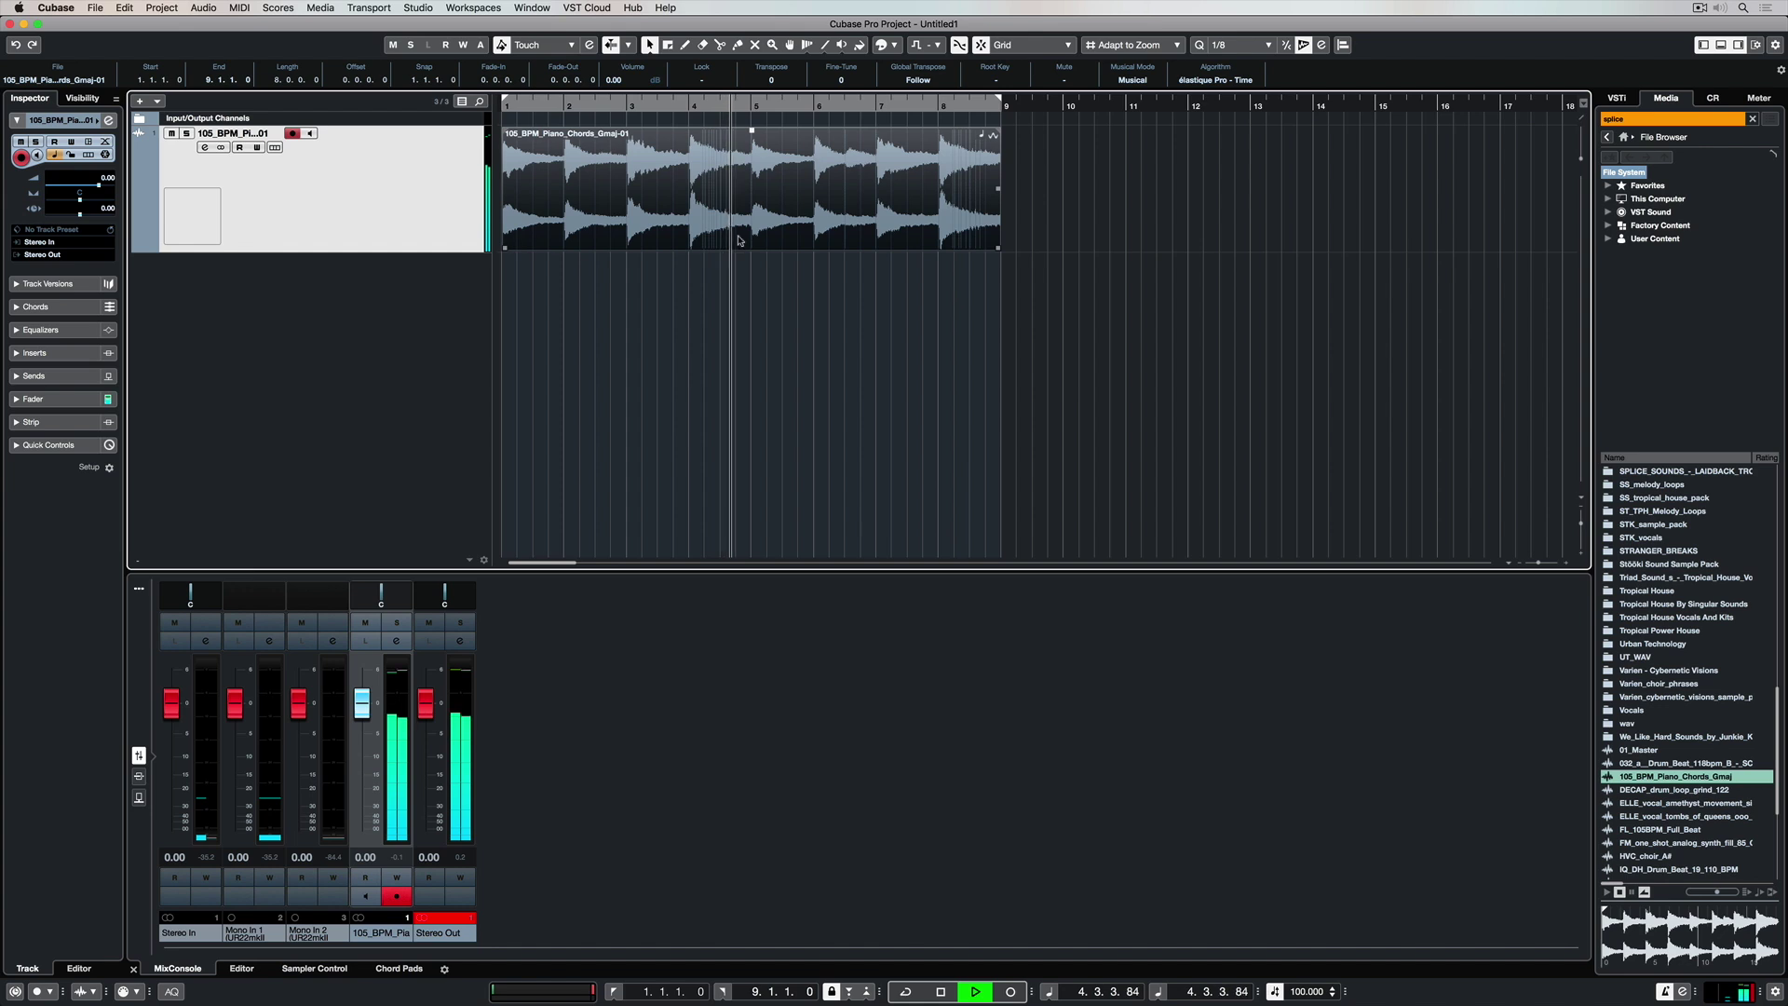
- With Sizing Applies Time Stretch, shorten the piano event from bar 9 to bar 5
{"action": "key", "text": "1"}
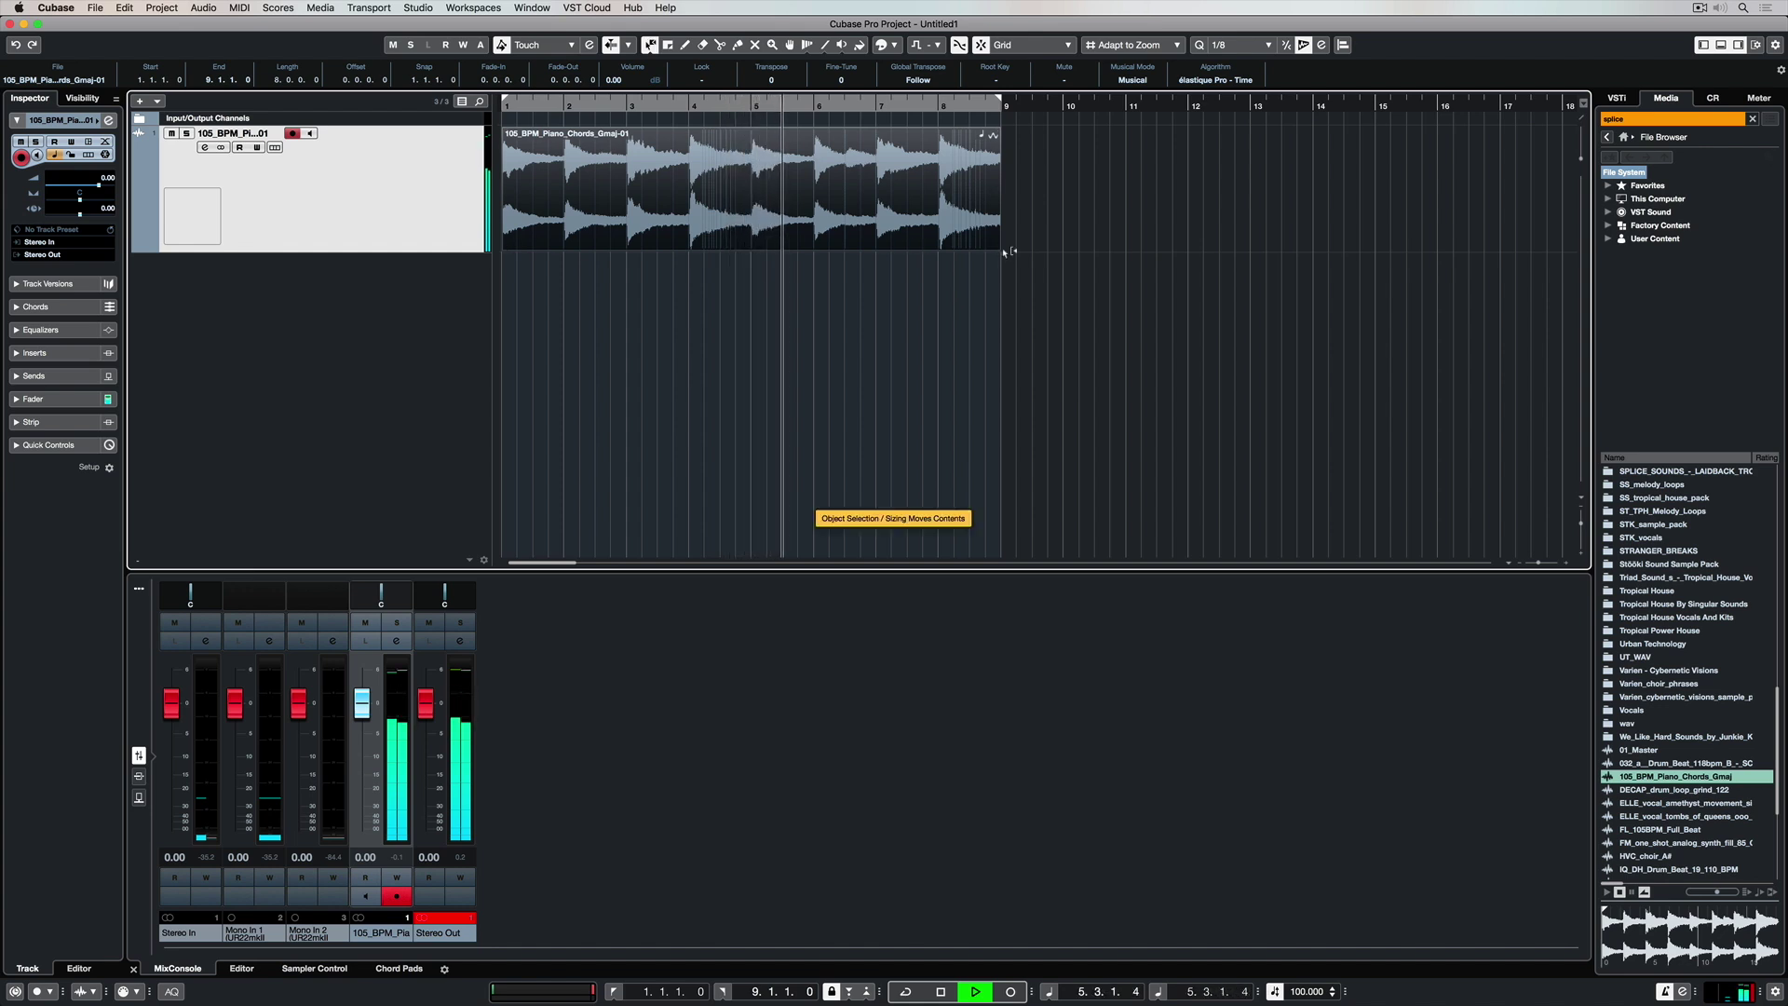
{"action": "left_click_drag", "start_coordinate": [1001, 249], "coordinate": [758, 244]}
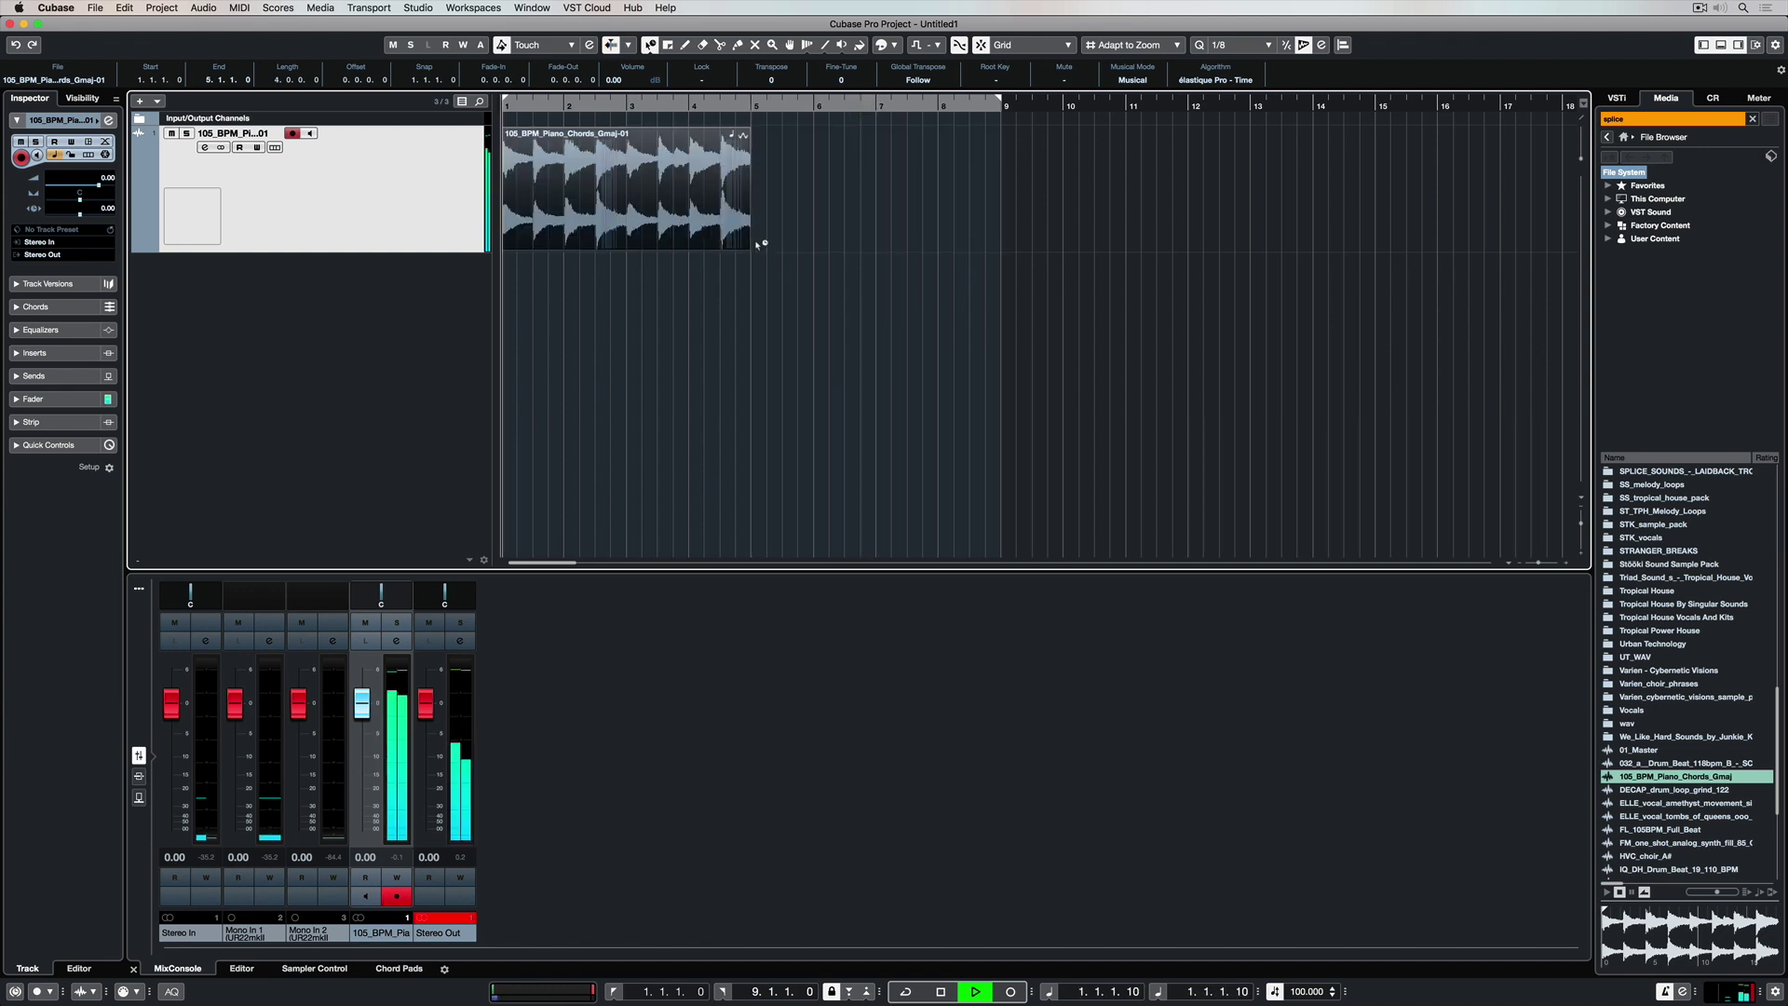